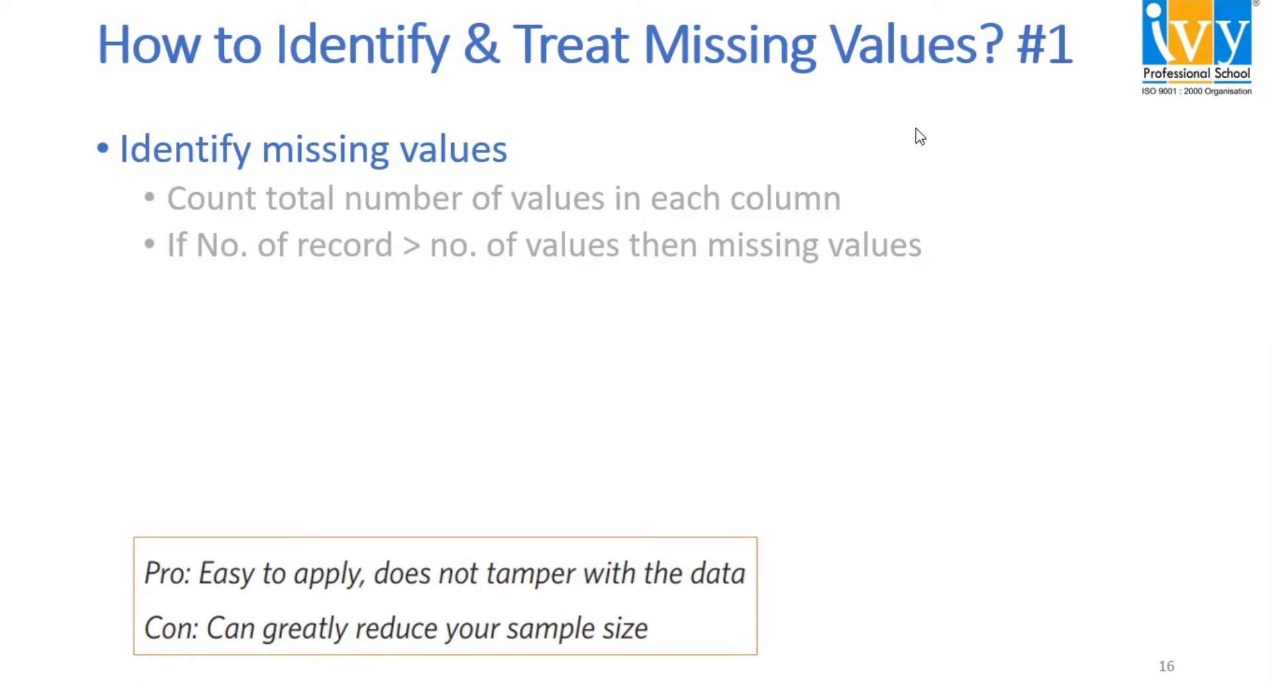
Switch to the Excel workbook and turn on filtering for the header row from ID to Delivery
key("alt+Tab")
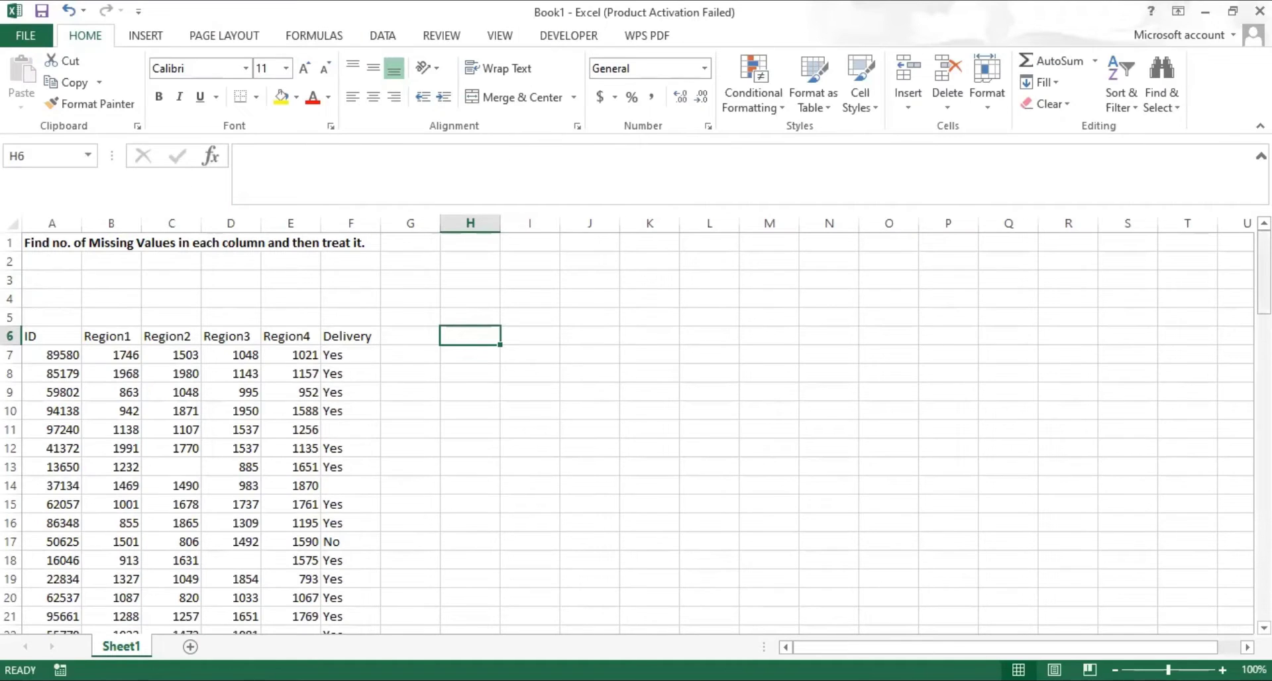
scroll(301, 244, "down", 2)
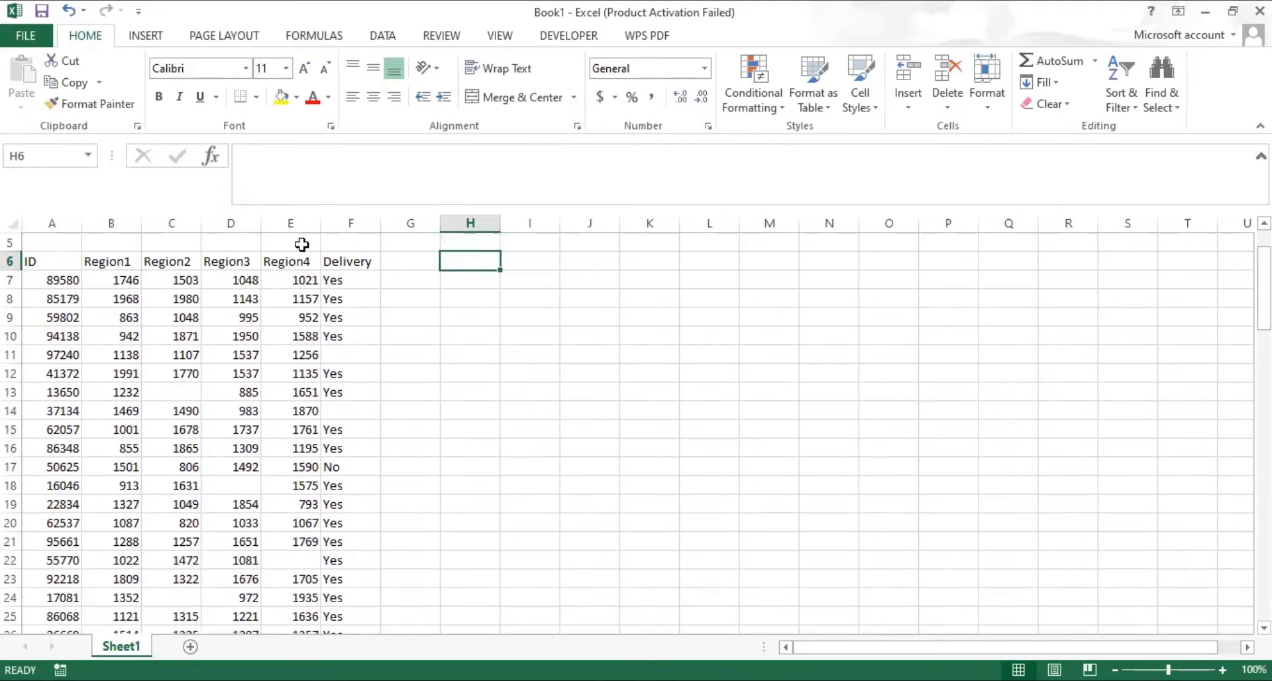
left_click(78, 261)
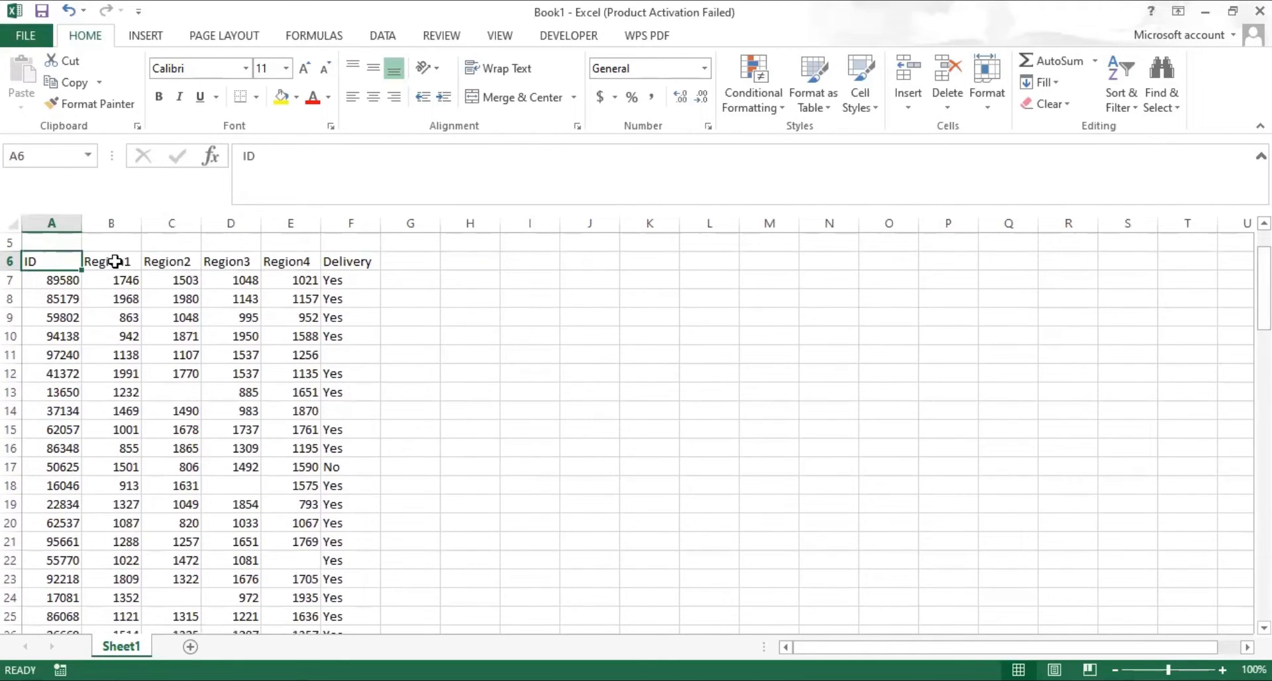
left_click(371, 259)
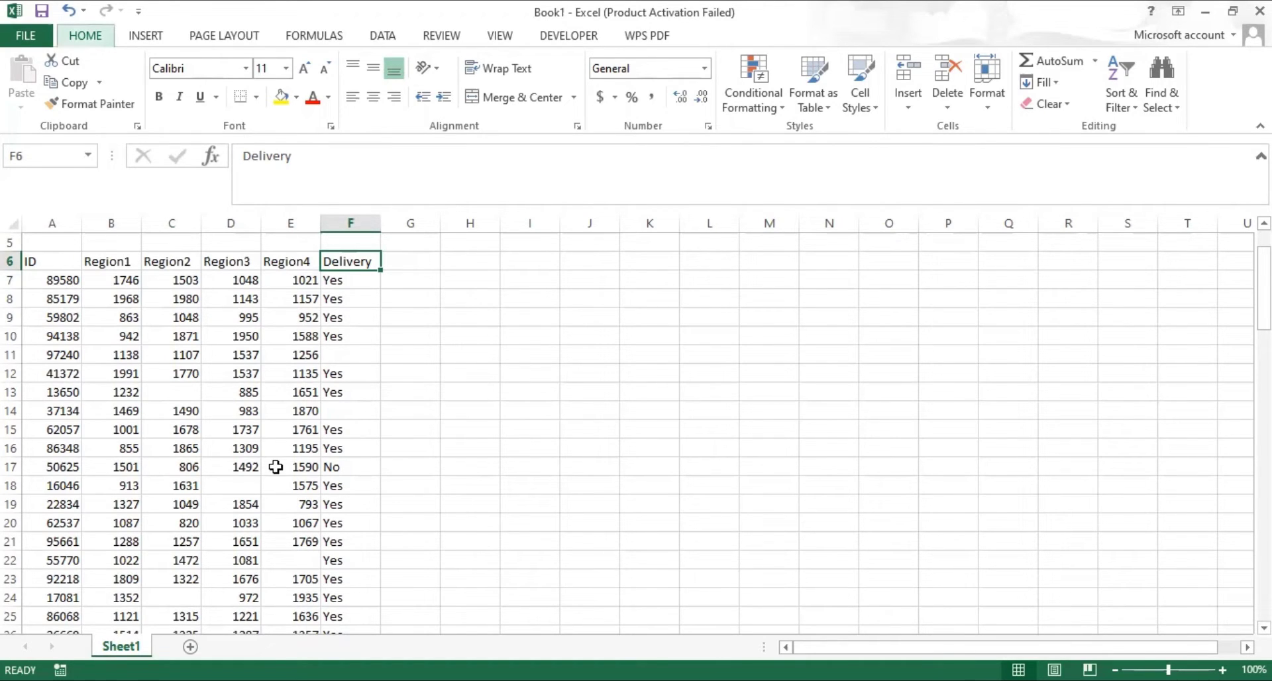
key("alt+a")
key("t")
left_click_drag(59, 280, 55, 470)
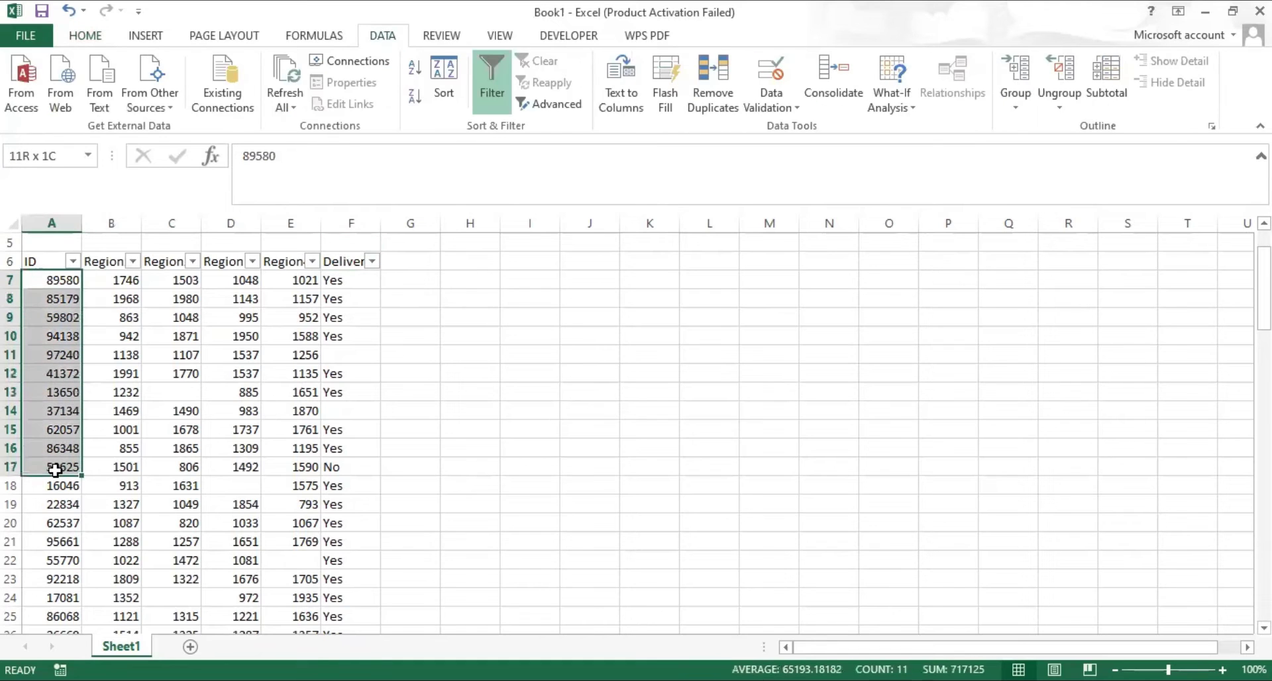
left_click(58, 315)
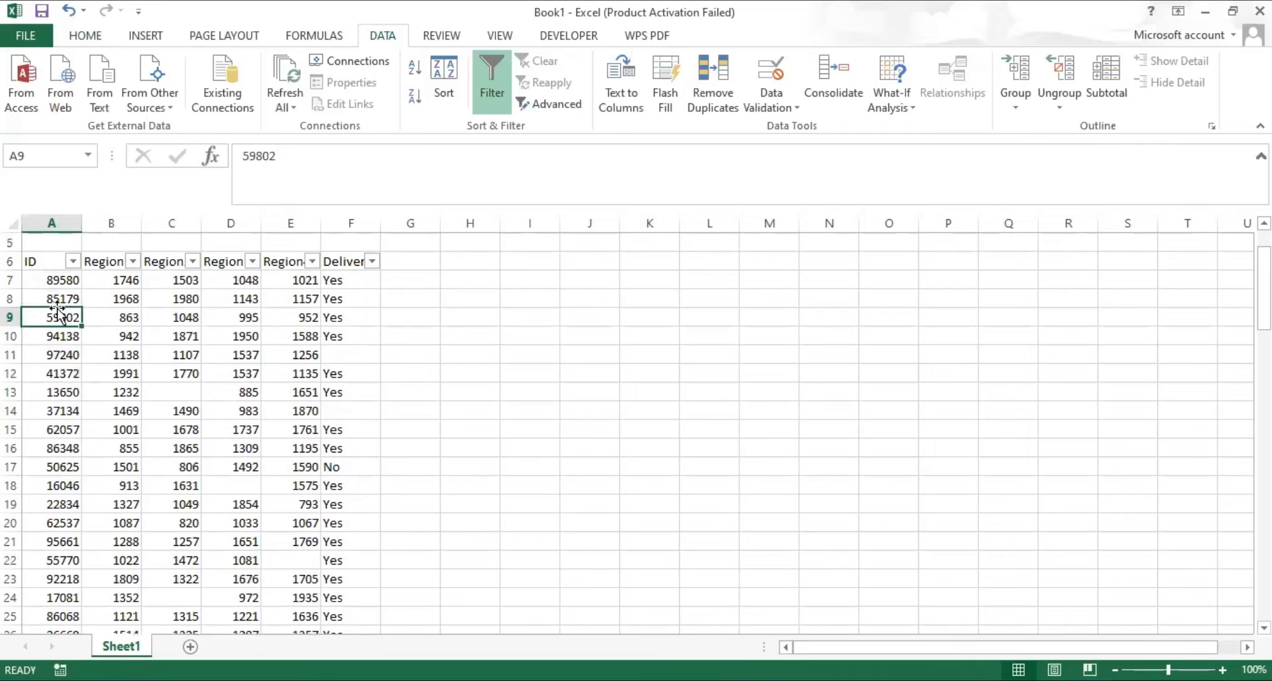
left_click(48, 409)
key("Down")
key("Down")
key("Down")
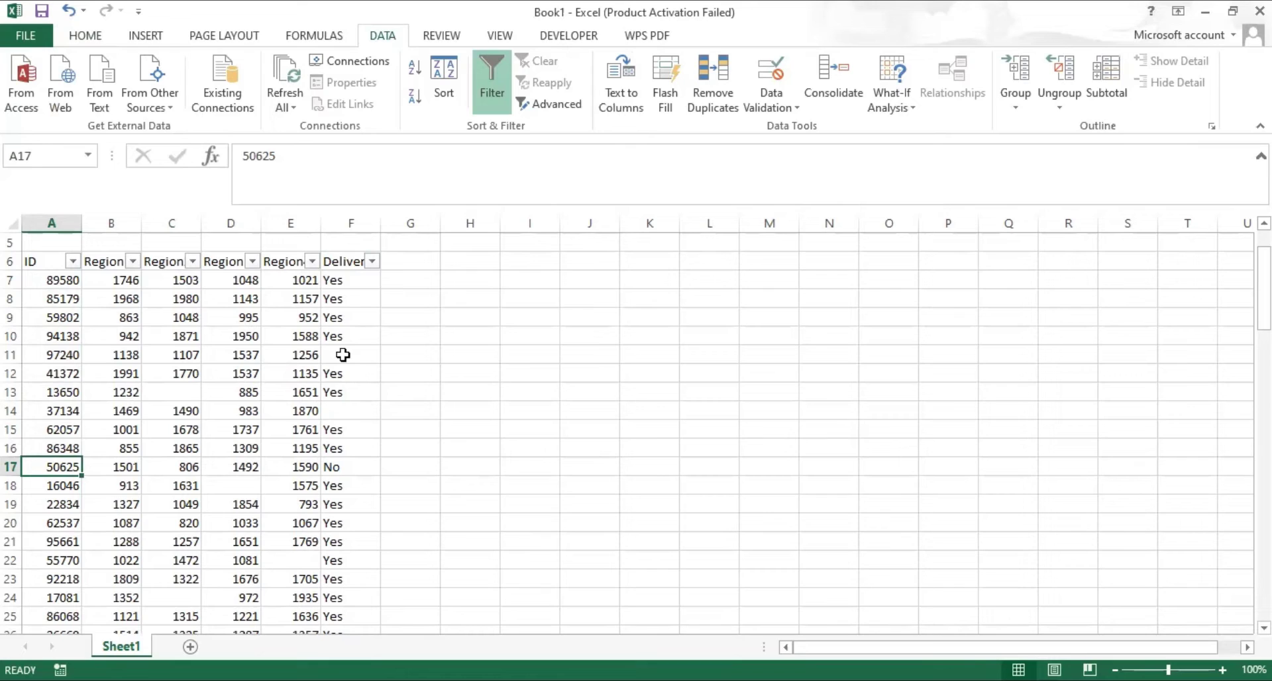
Check the filter value lists of the ID, Region1, Region2 and Delivery columns for blank entries, leaving the data unfiltered
left_click(73, 261)
left_click_drag(230, 458, 233, 577)
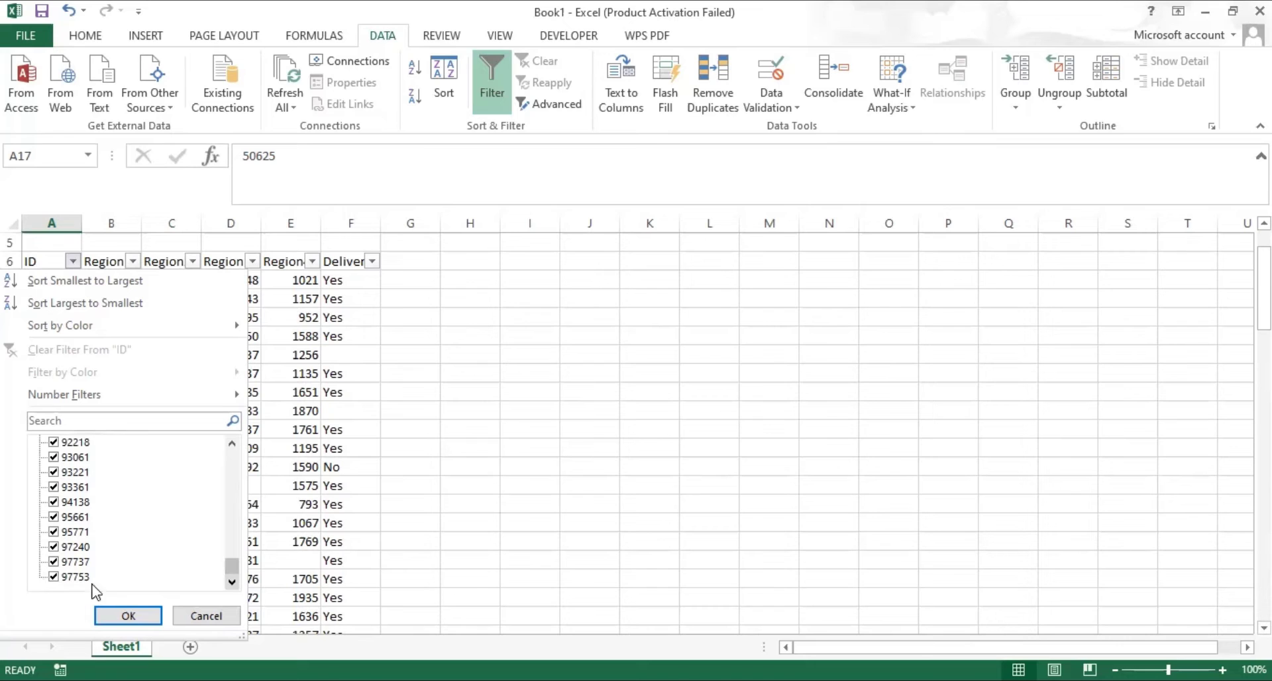
left_click(223, 615)
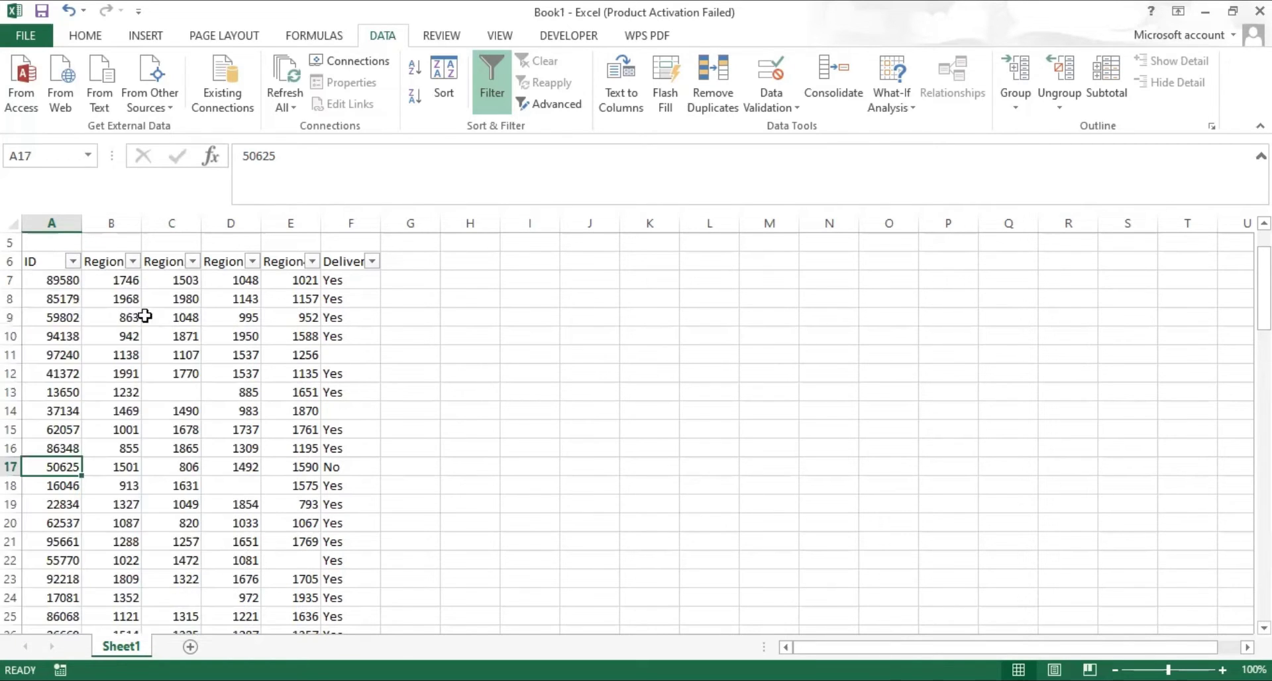
left_click(133, 260)
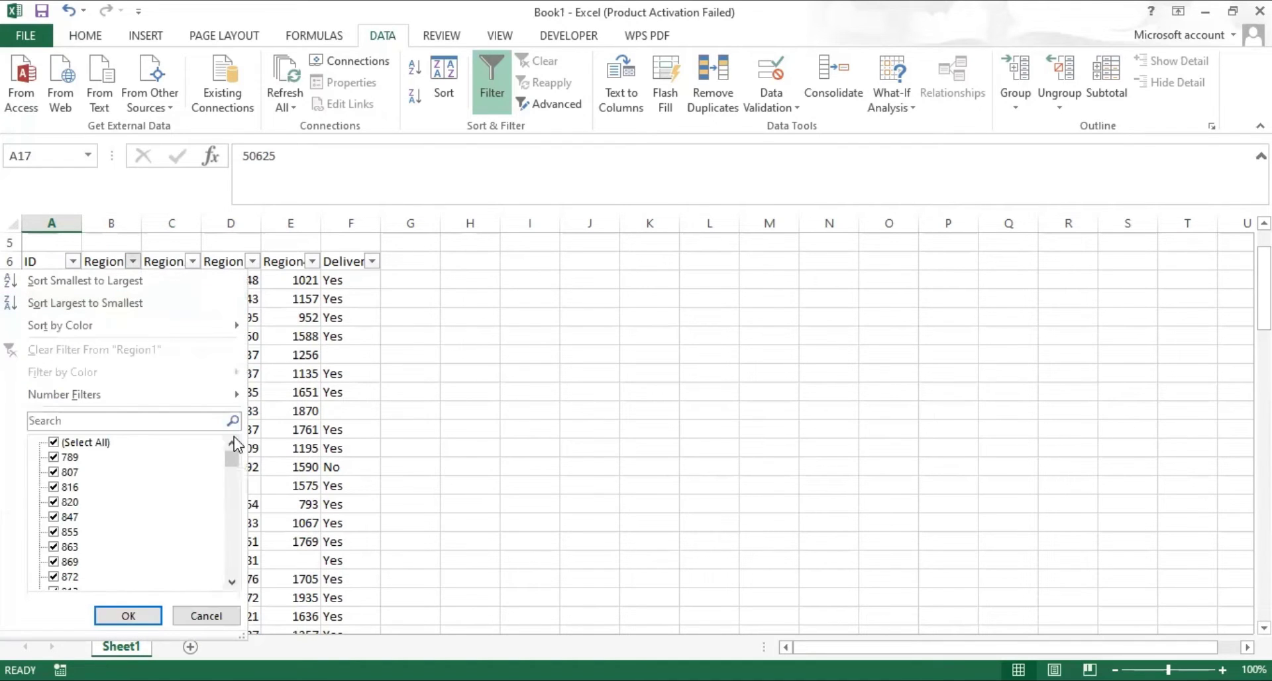
left_click_drag(230, 464, 234, 577)
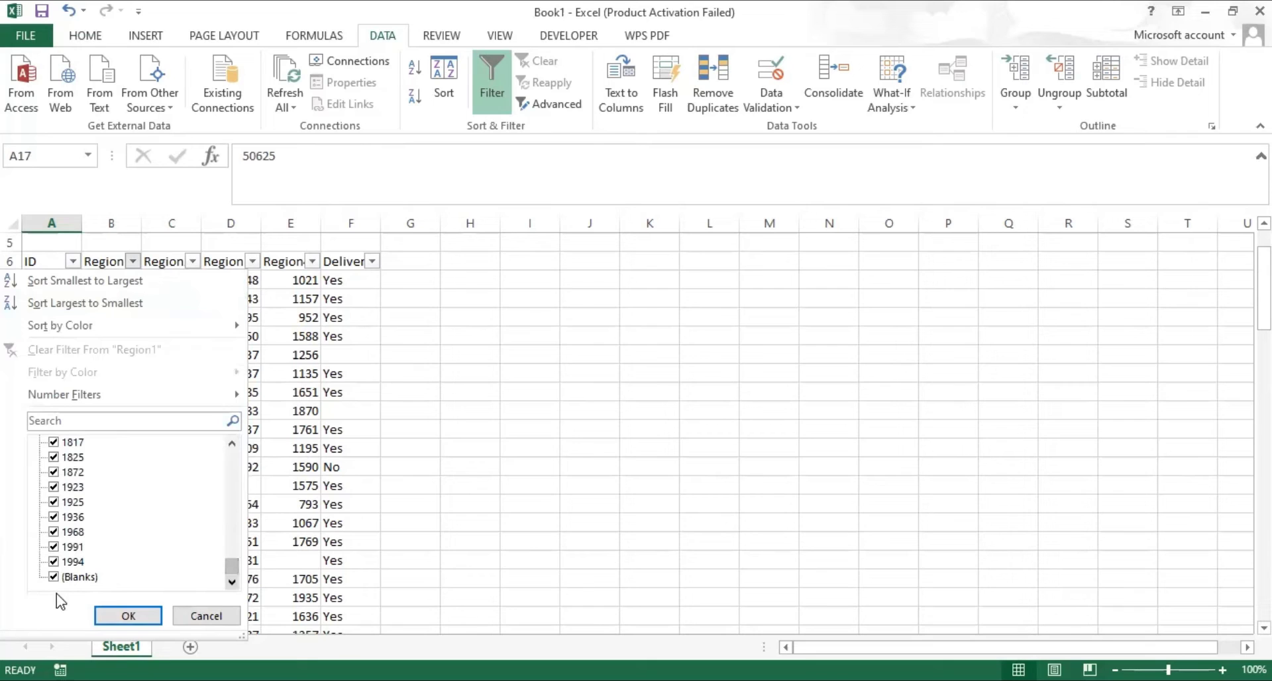
left_click(204, 618)
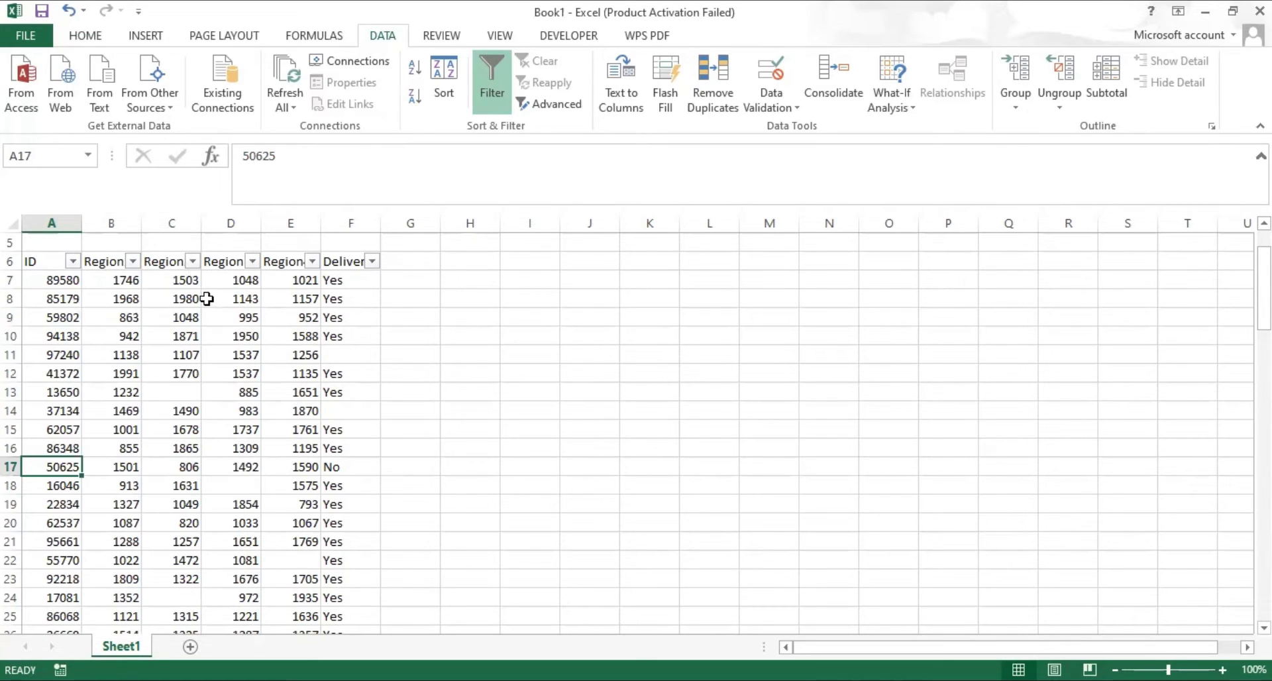
left_click(192, 261)
left_click_drag(231, 463, 232, 569)
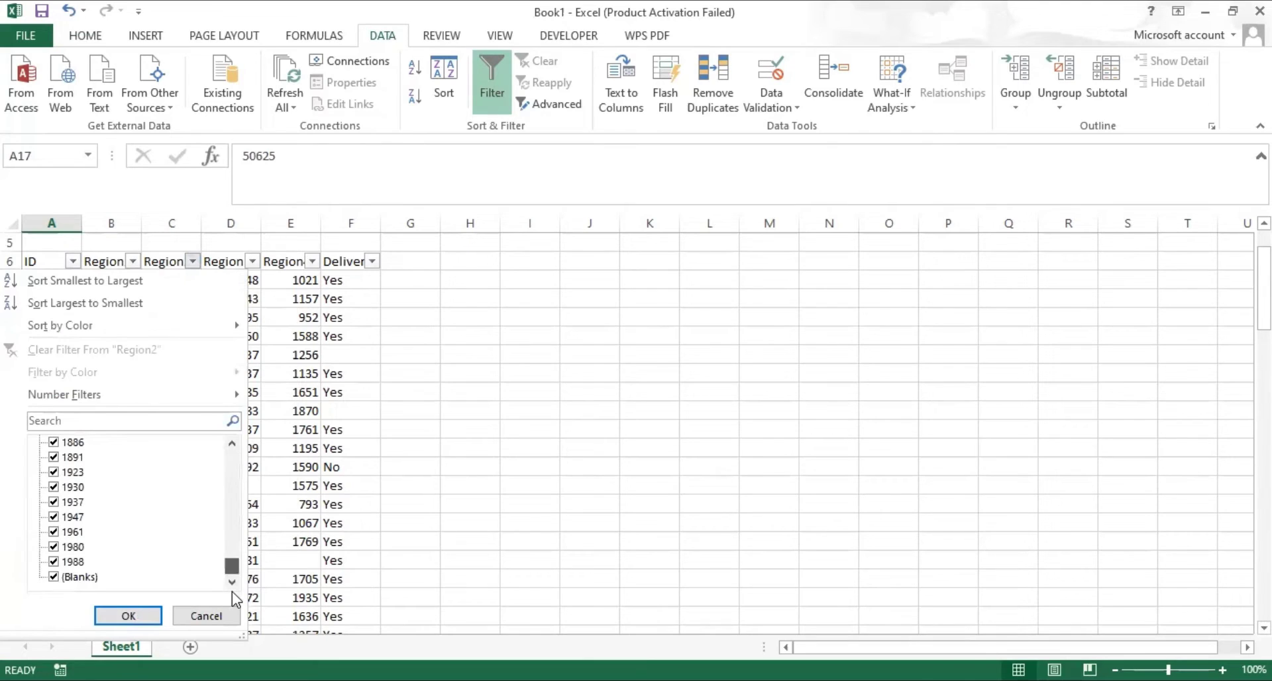
left_click(202, 610)
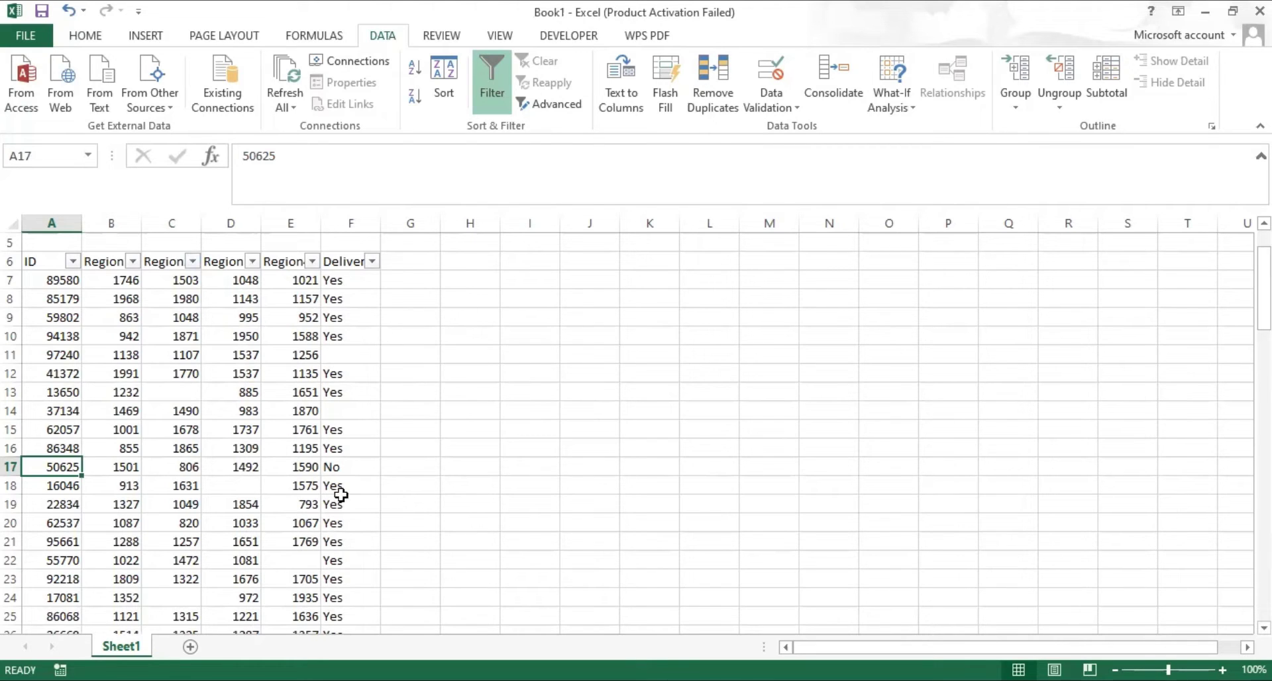
left_click(373, 261)
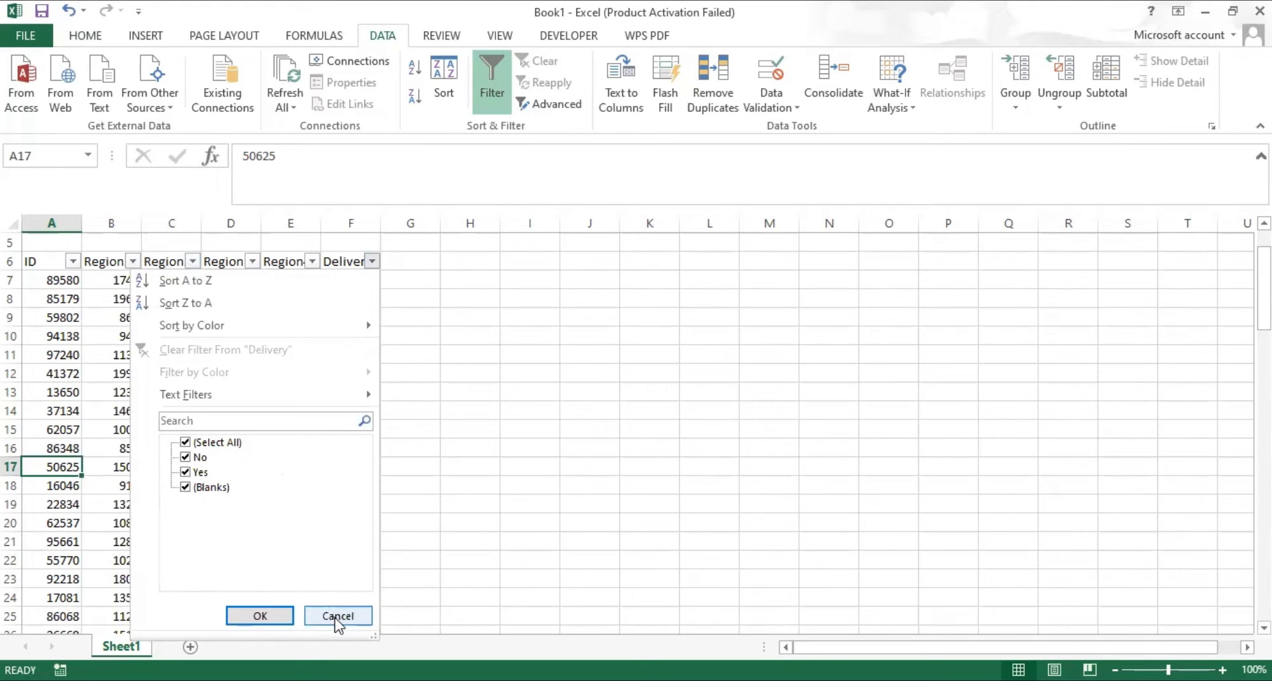
left_click(338, 616)
Count the non-empty IDs in A3 with =COUNTA(A7:A97) and fill the formula across to F3
left_click_drag(1264, 312, 1263, 295)
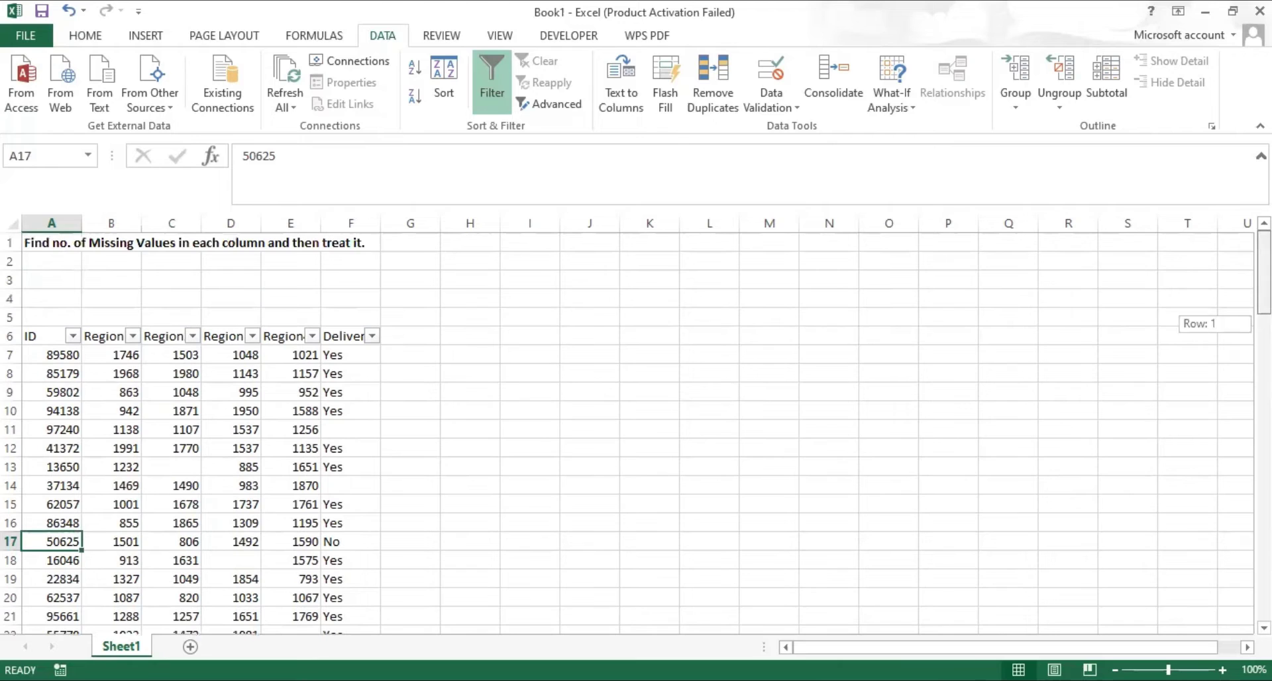
left_click(53, 272)
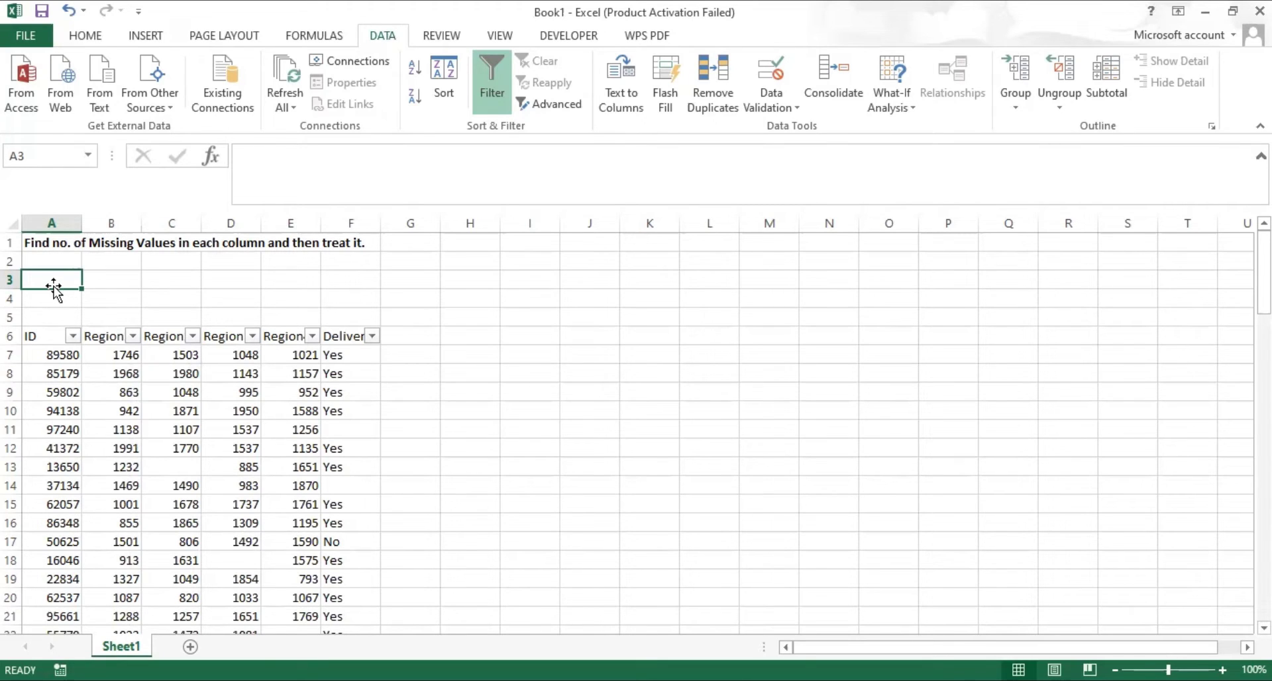
type("=co")
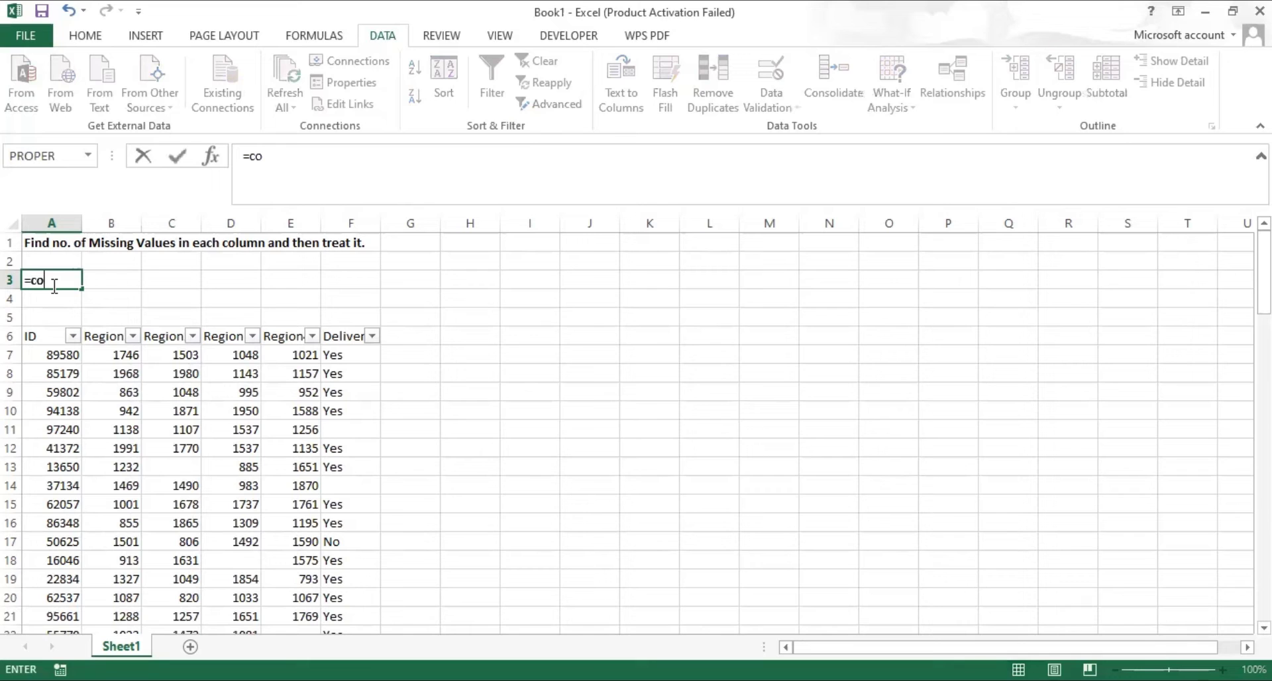
type("unta(")
left_click(51, 353)
key("ctrl+shift+Down")
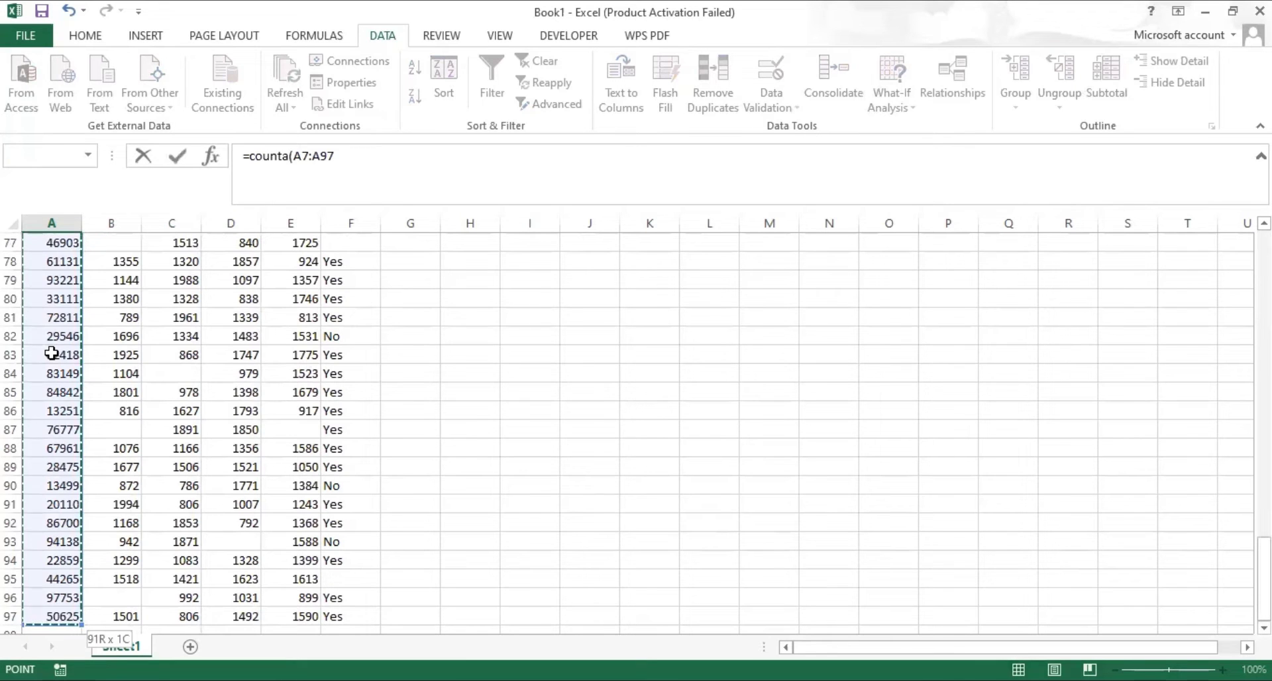
type(")")
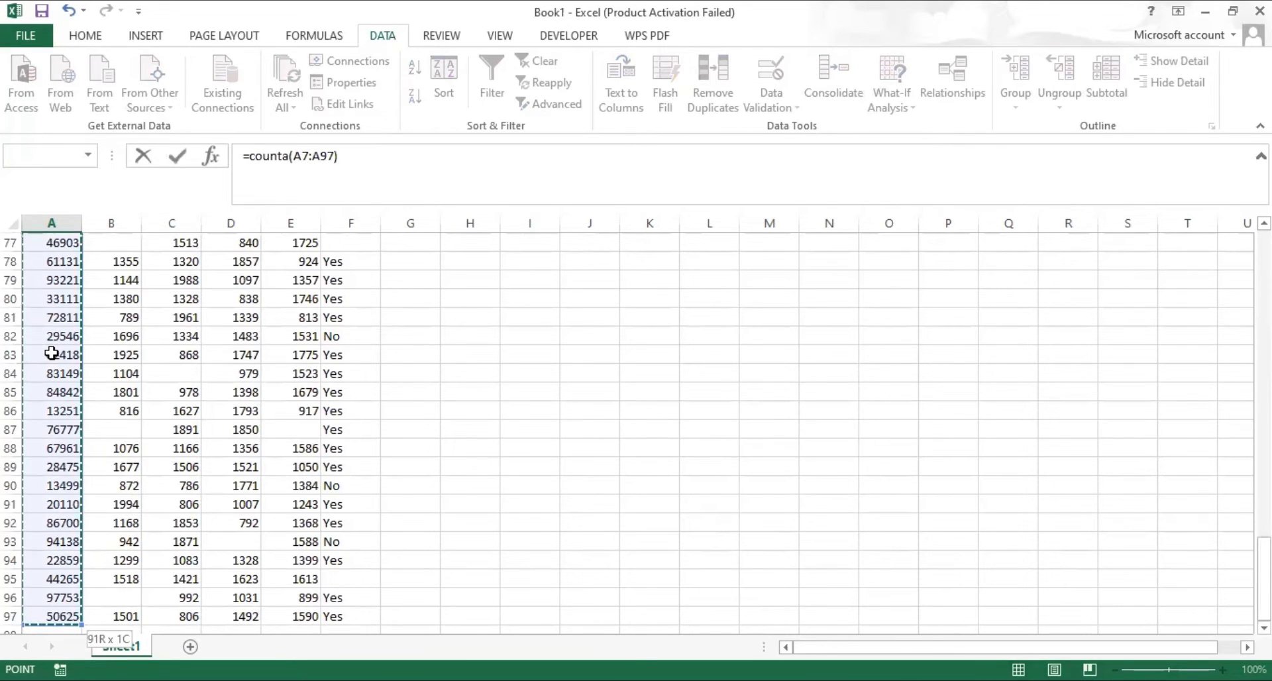
key("ctrl+Return")
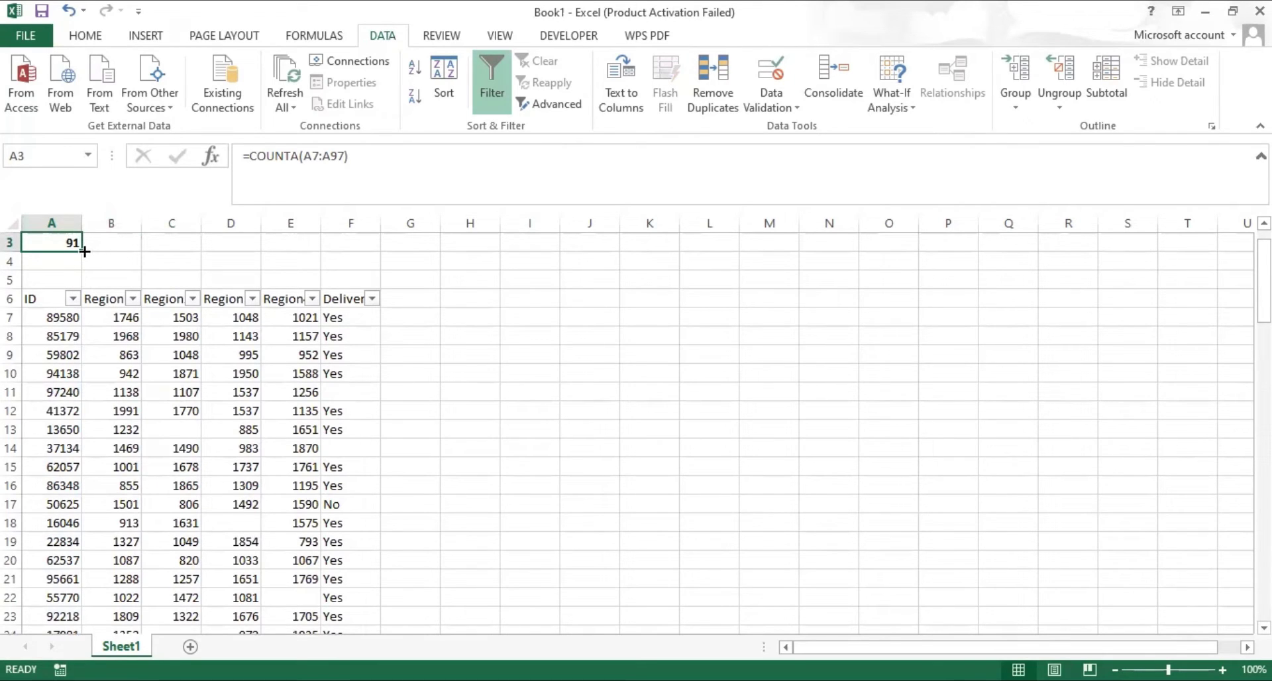
left_click_drag(82, 251, 366, 250)
left_click_drag(1263, 297, 1263, 292)
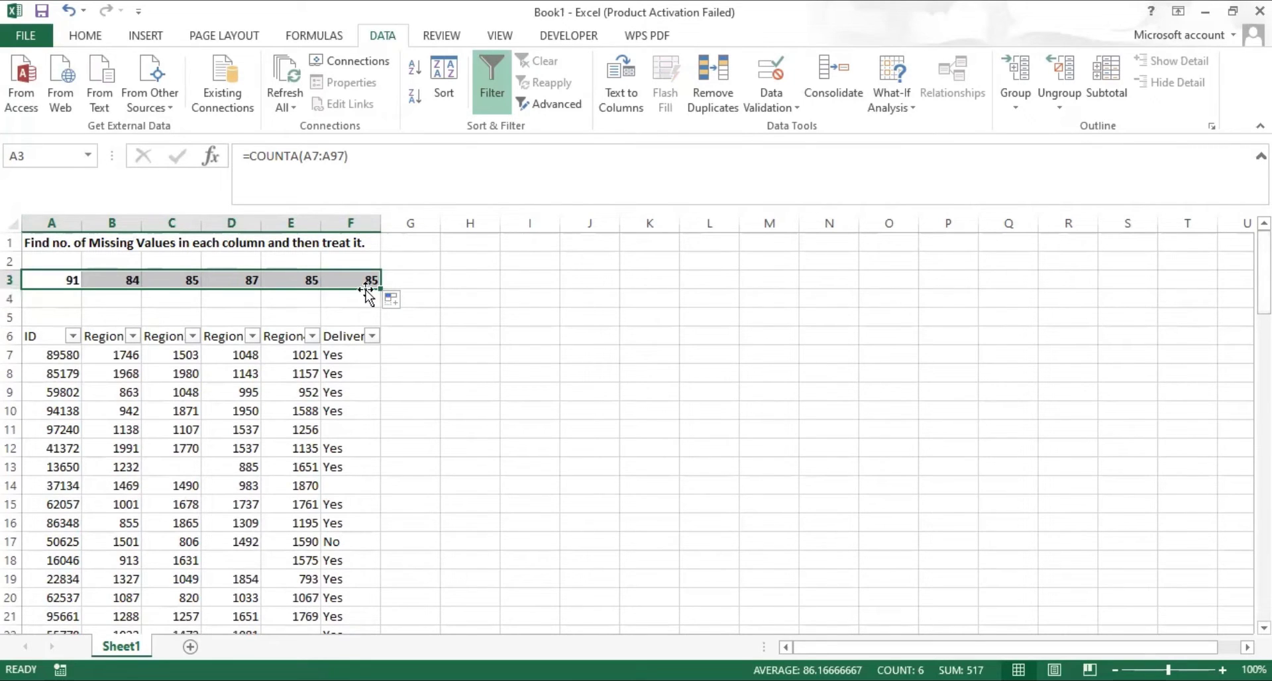
Calculate the share of missing values in B4 with =1-B3/$A$3 and fill the formula across to F4
left_click(48, 305)
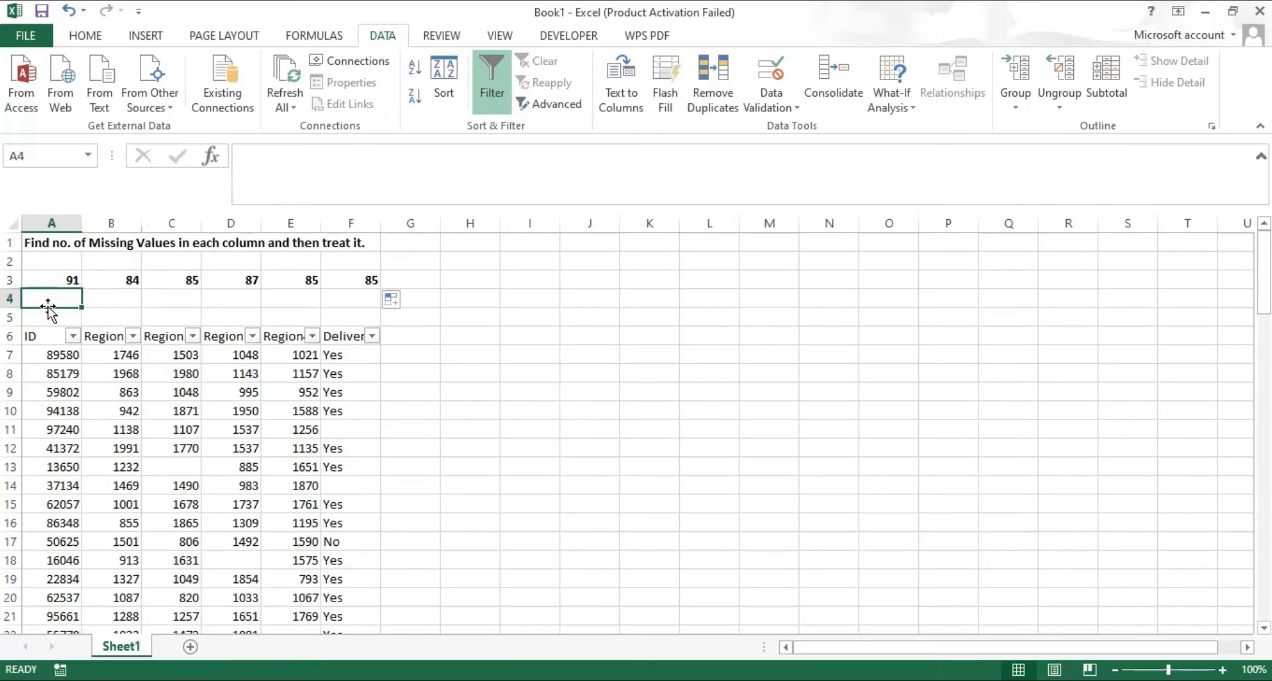
left_click(108, 299)
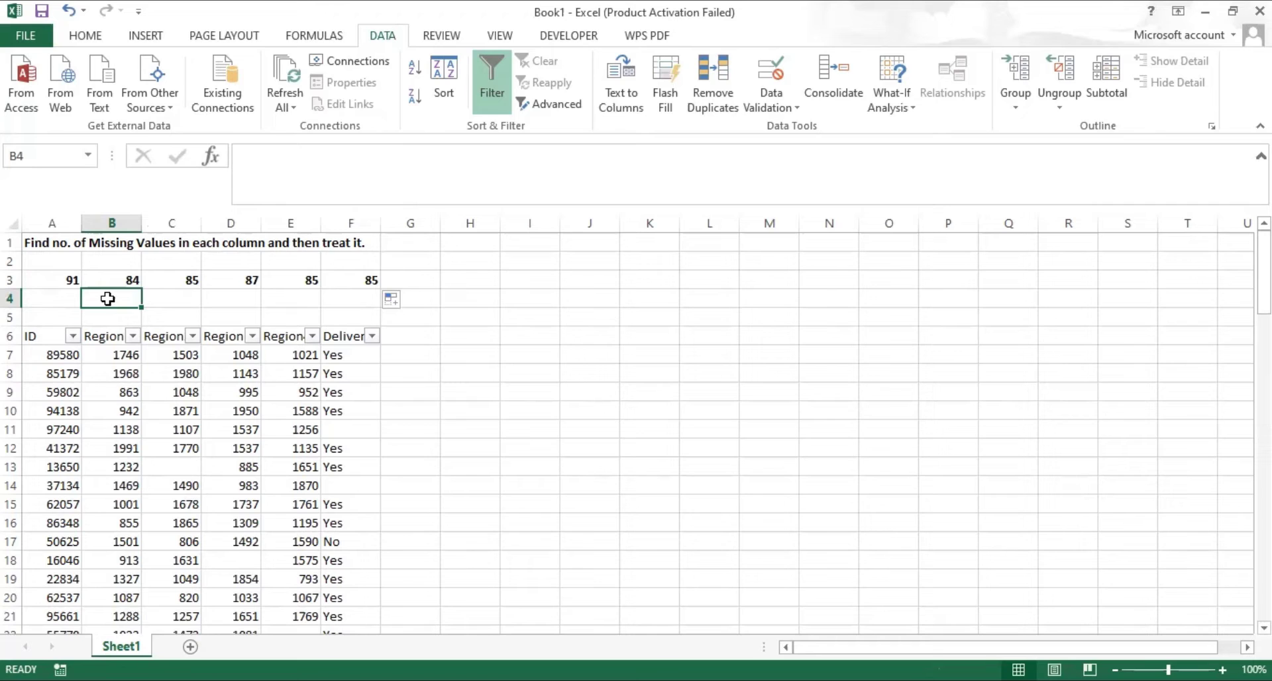
type("=1-")
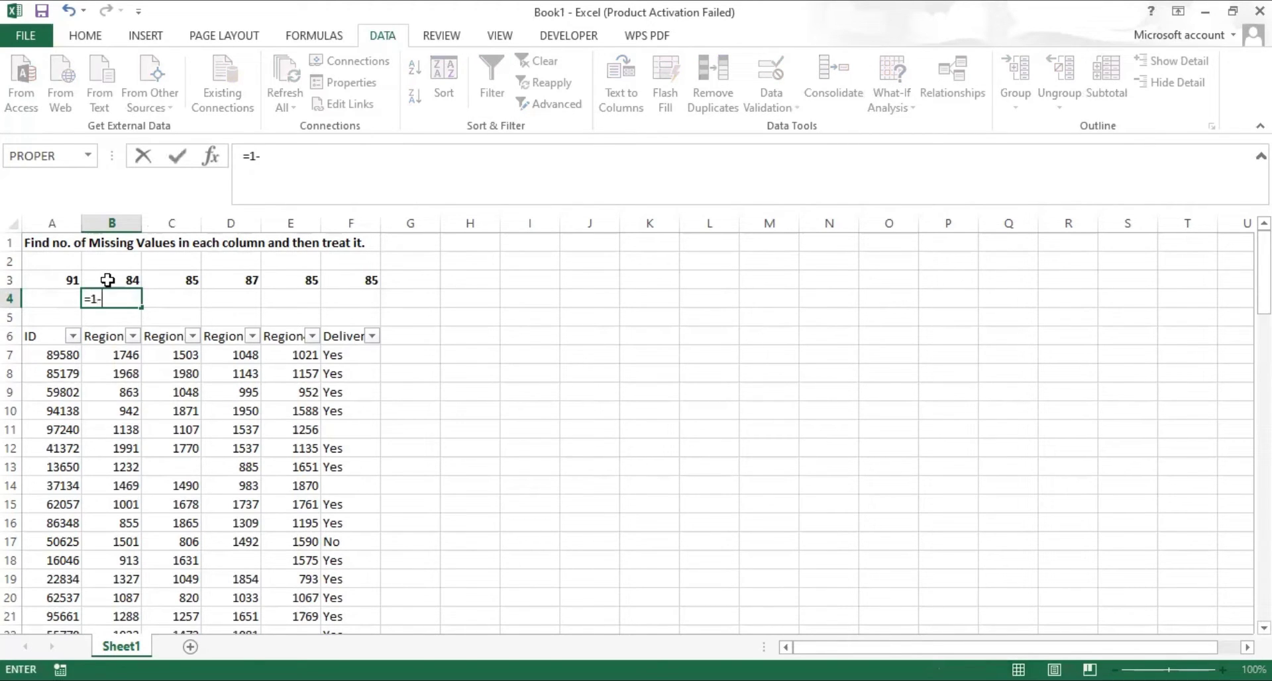
left_click(107, 280)
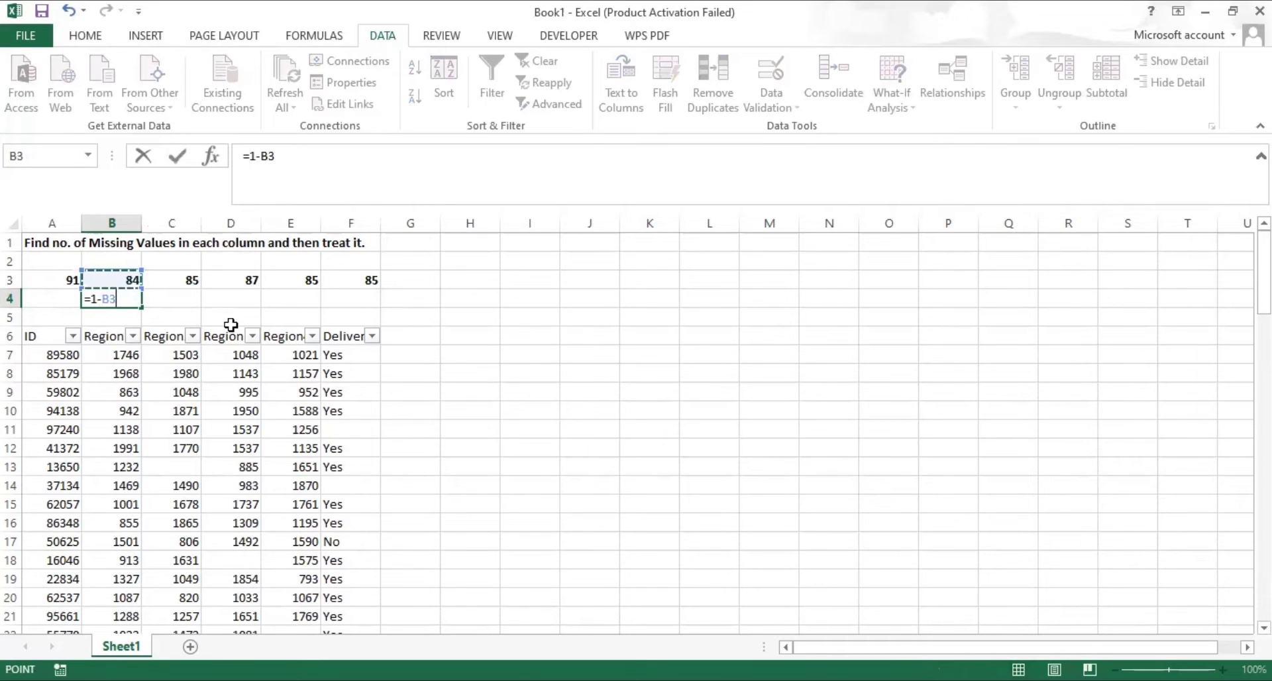
type("/")
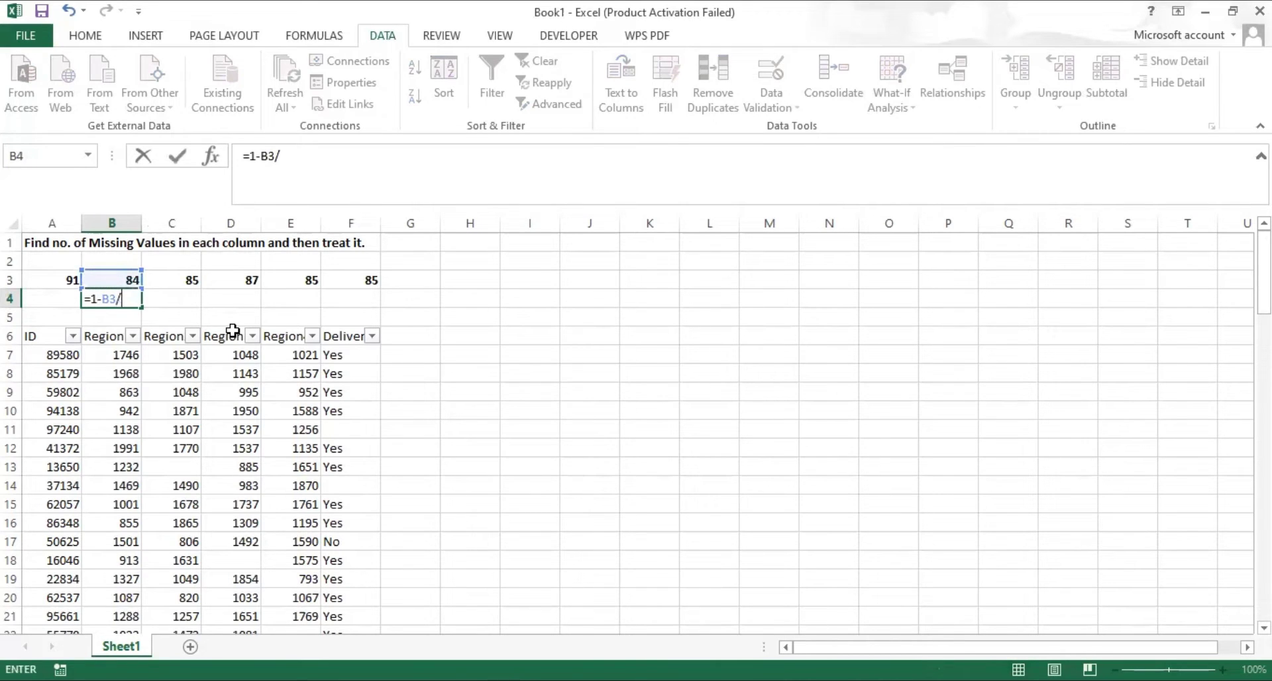
left_click(57, 282)
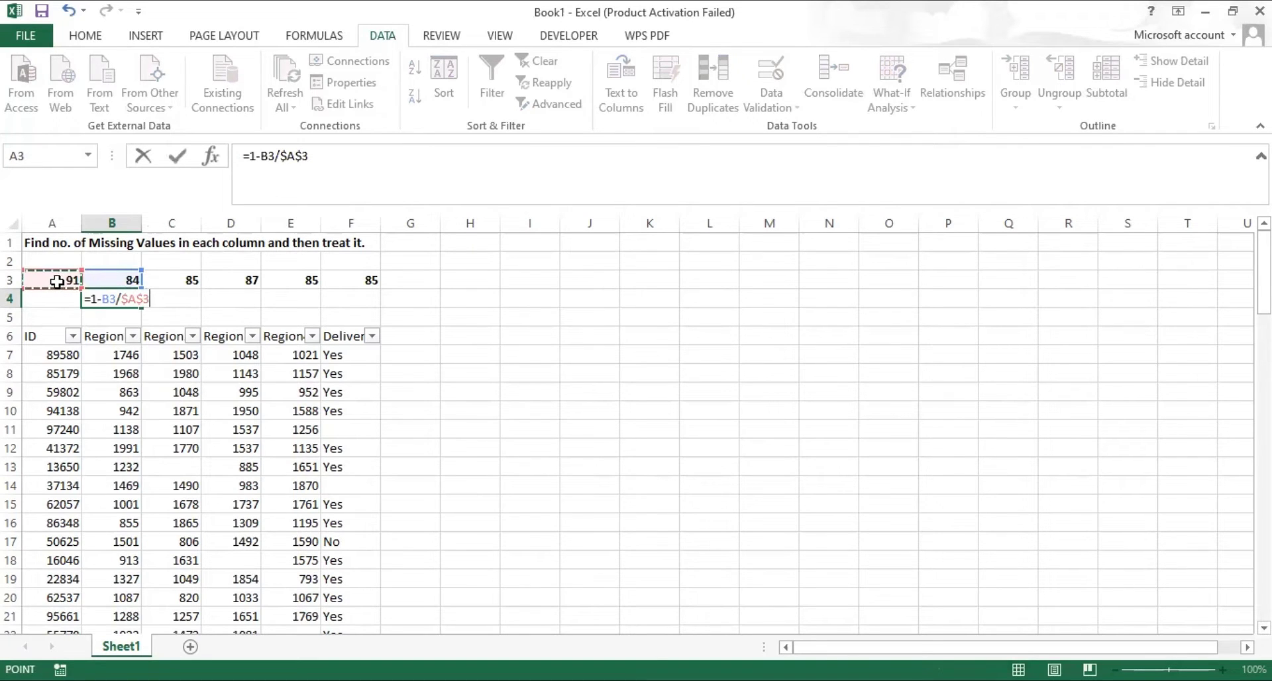
key("Return")
left_click(115, 299)
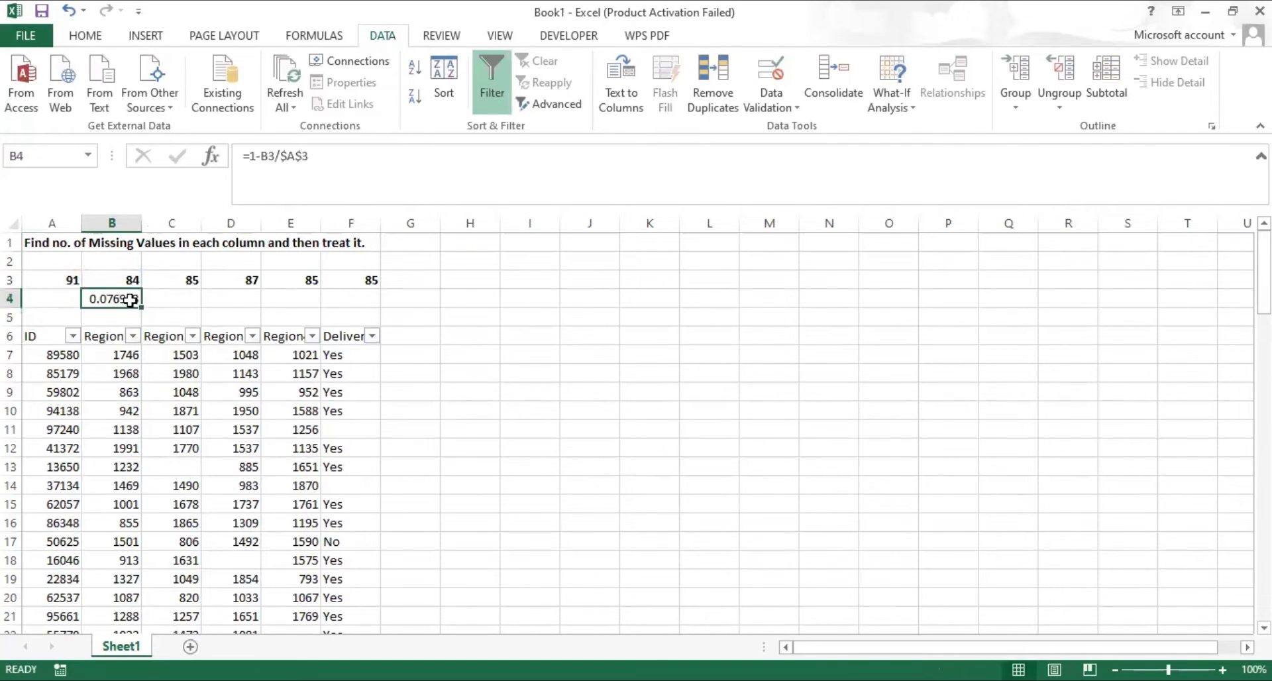
left_click_drag(141, 309, 380, 306)
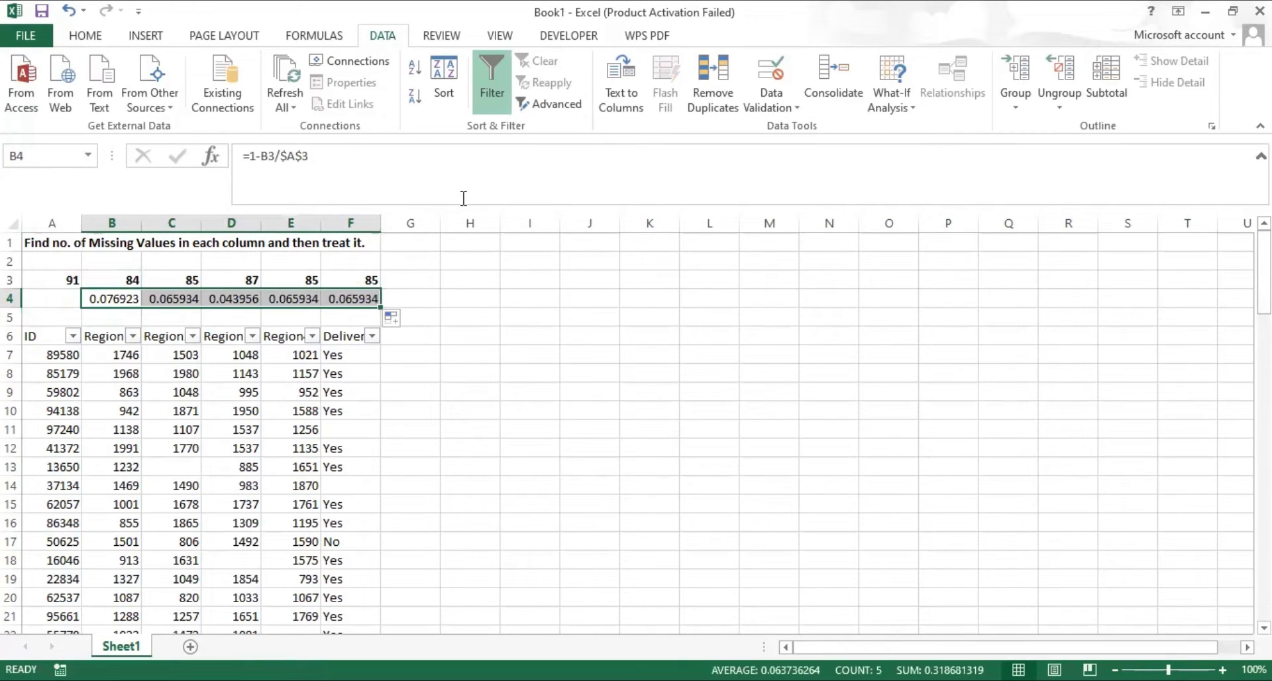
Format the missing-value shares in B4:F4 as percentages
left_click(73, 37)
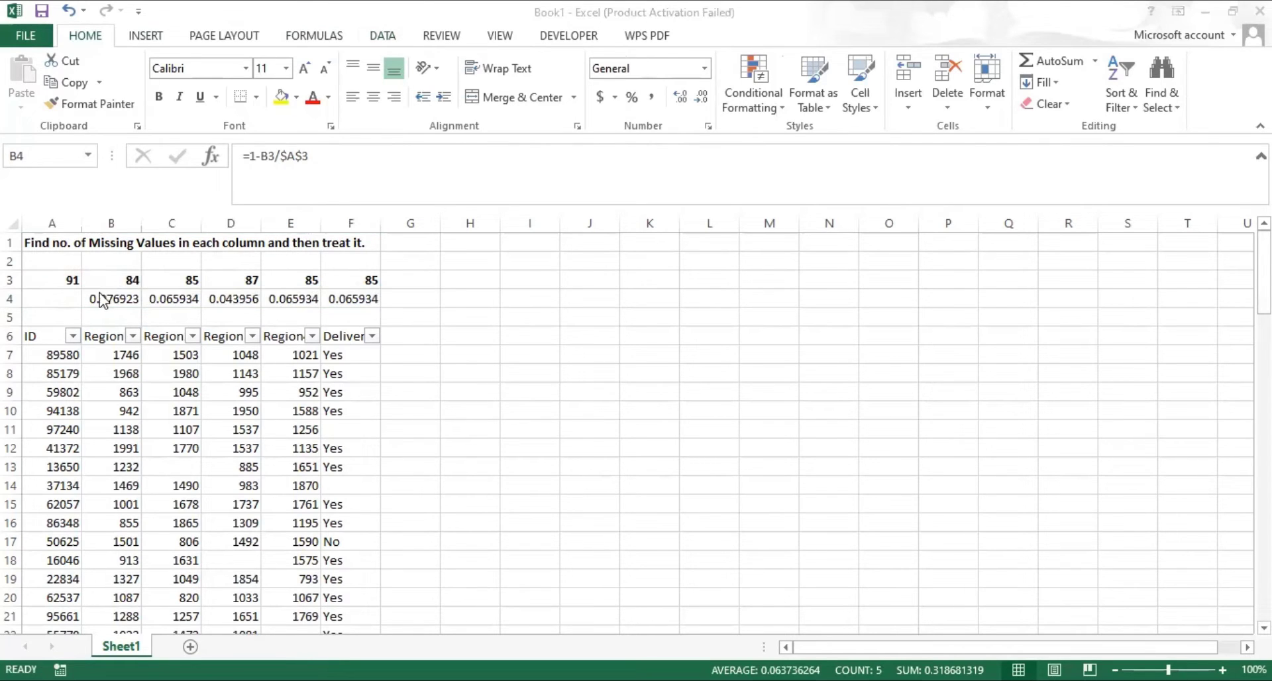
left_click(633, 96)
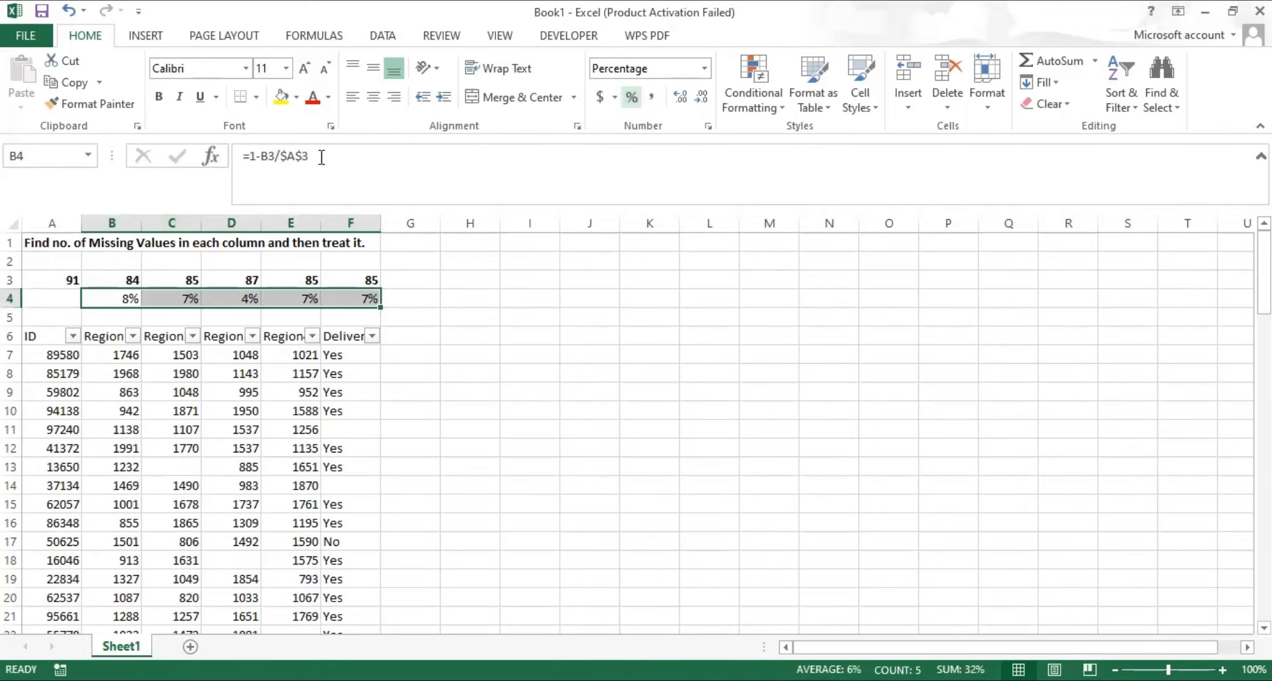
left_click(511, 313)
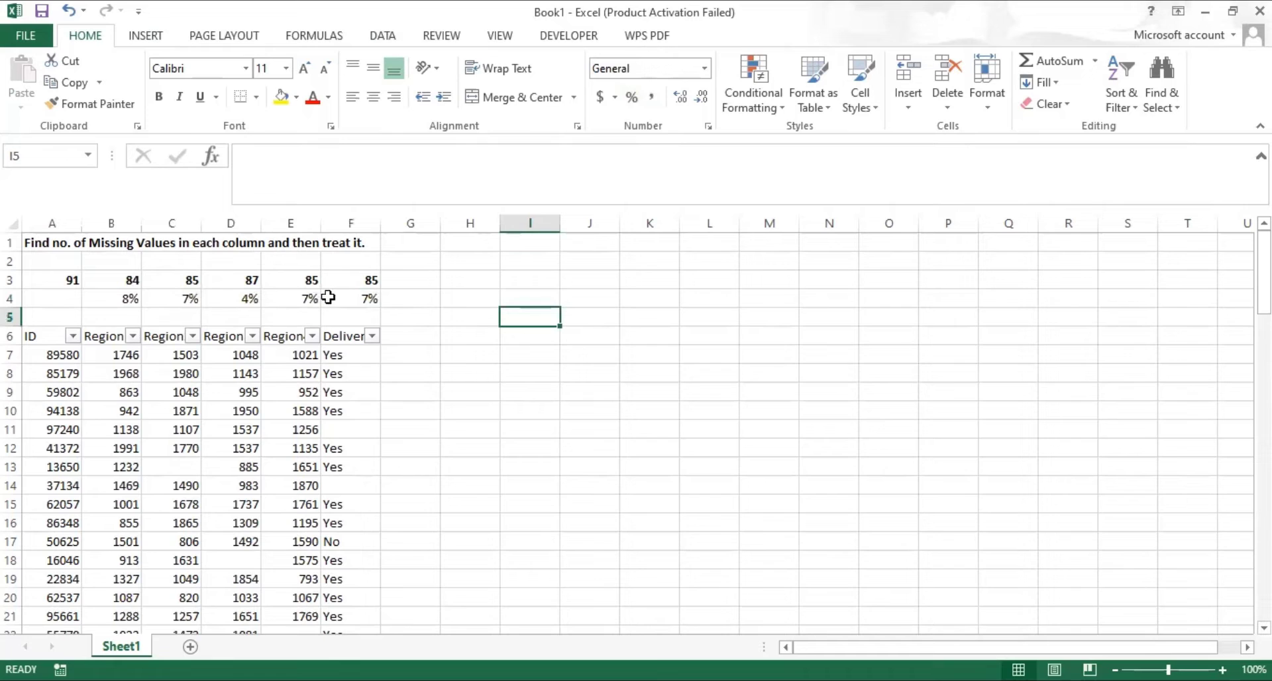
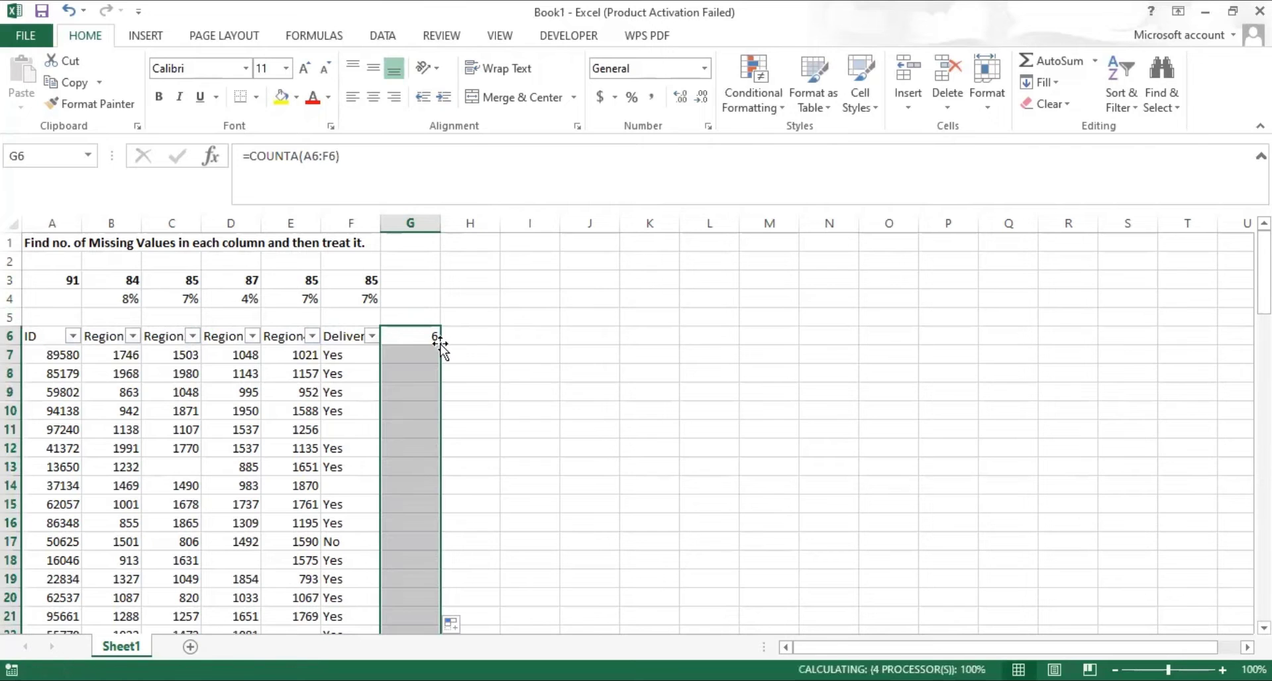
Calculate each record's share of missing values in H7 with =1-G7/$G$6, filled down column H and formatted as percentages
left_click_drag(1264, 273, 1264, 299)
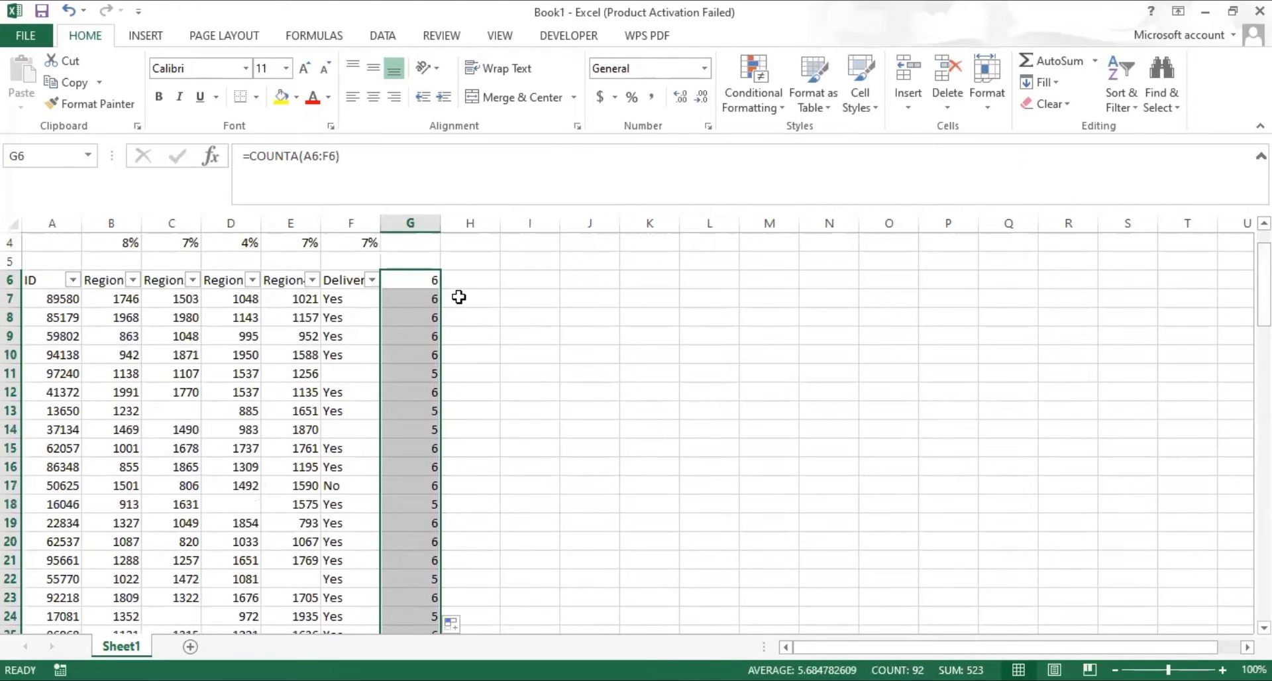
left_click(459, 298)
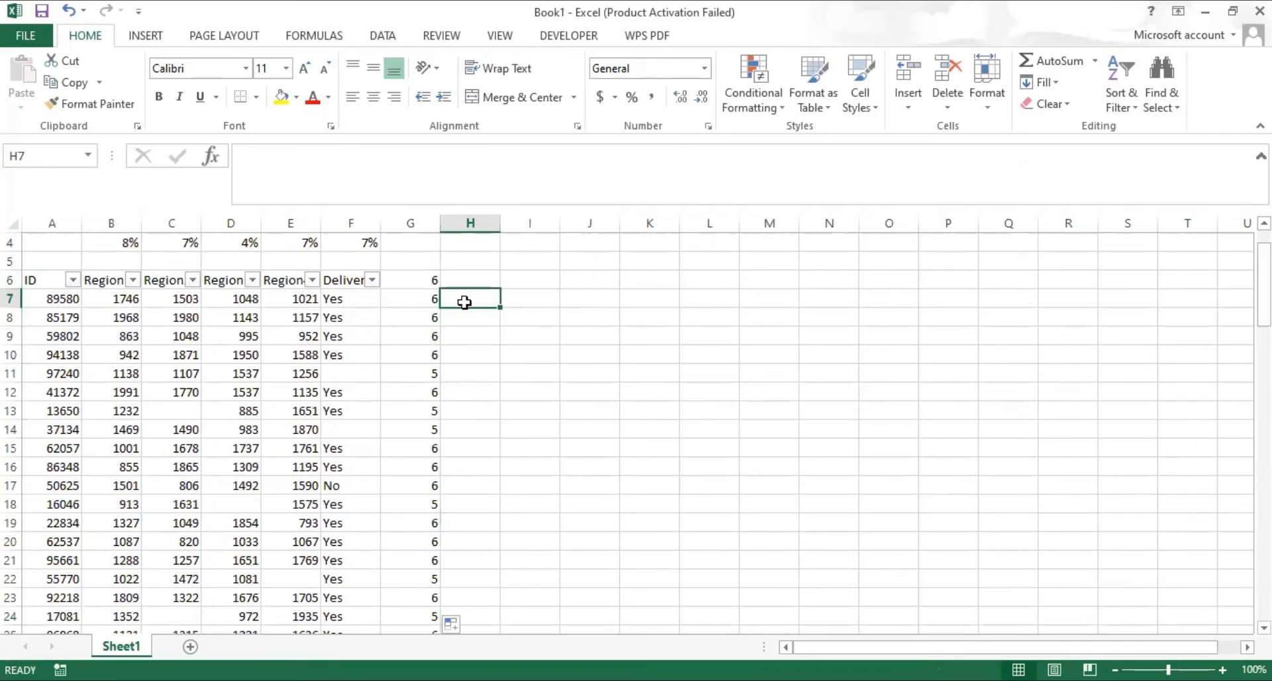
type("=1")
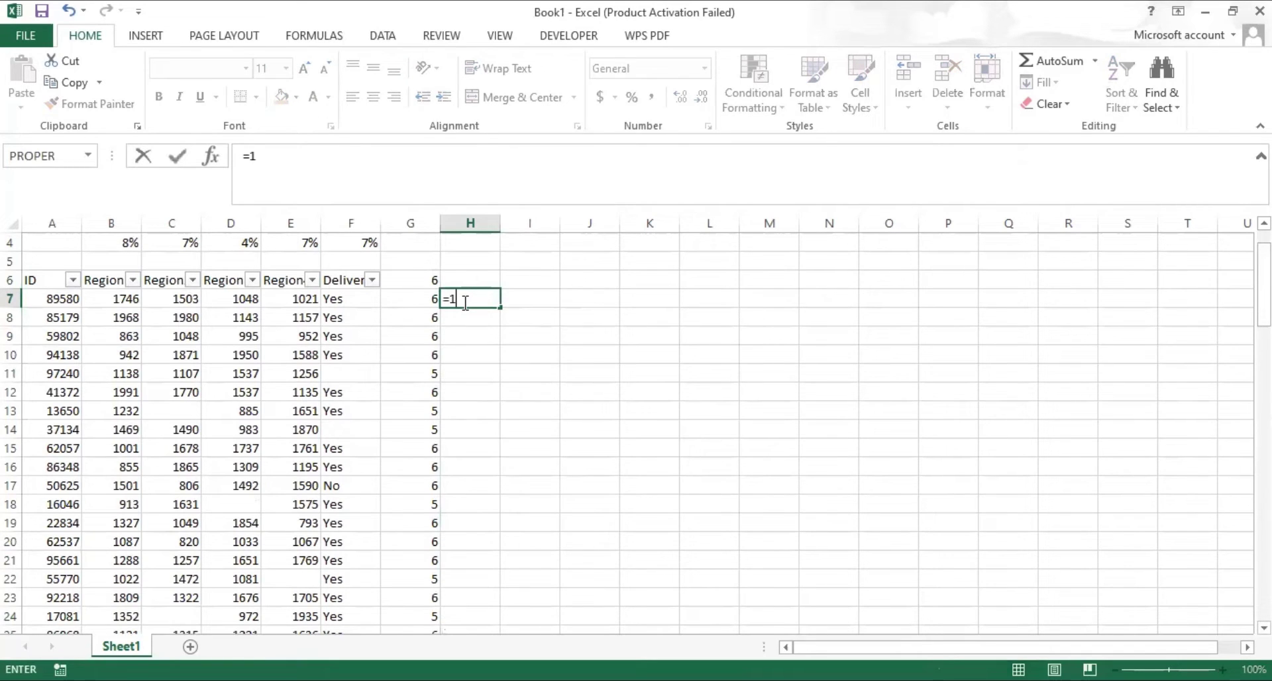
type("-")
left_click(424, 300)
type("/")
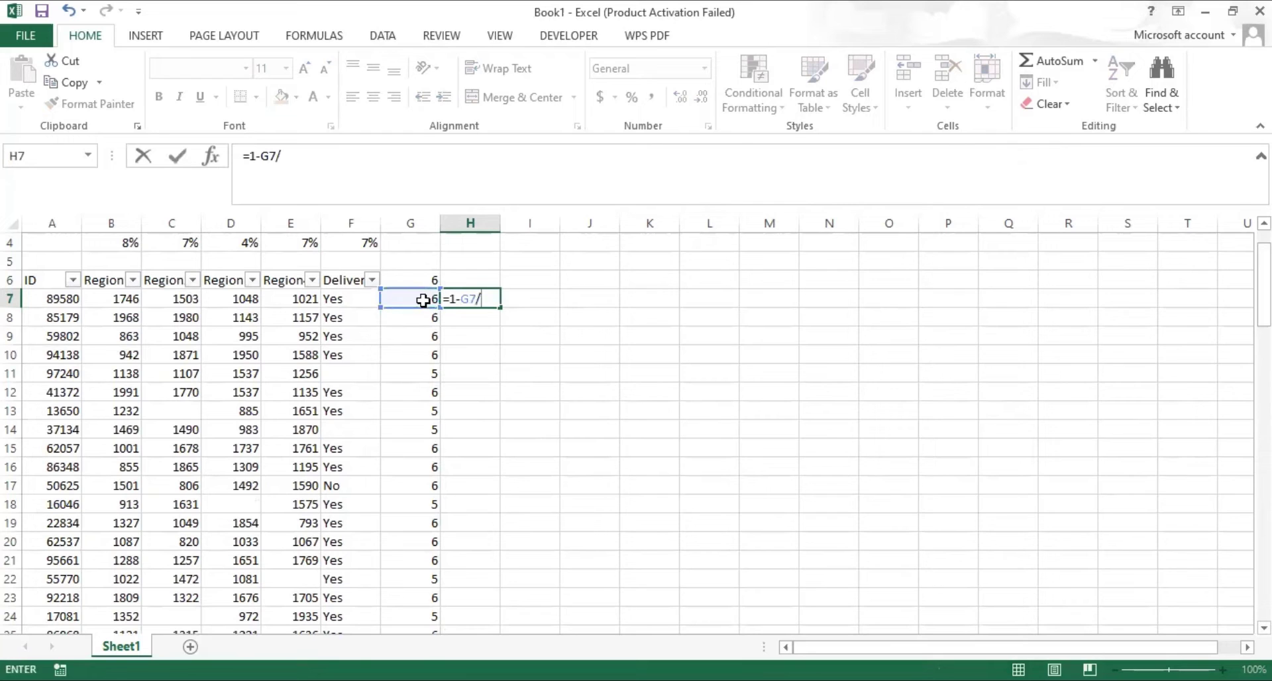
left_click(409, 281)
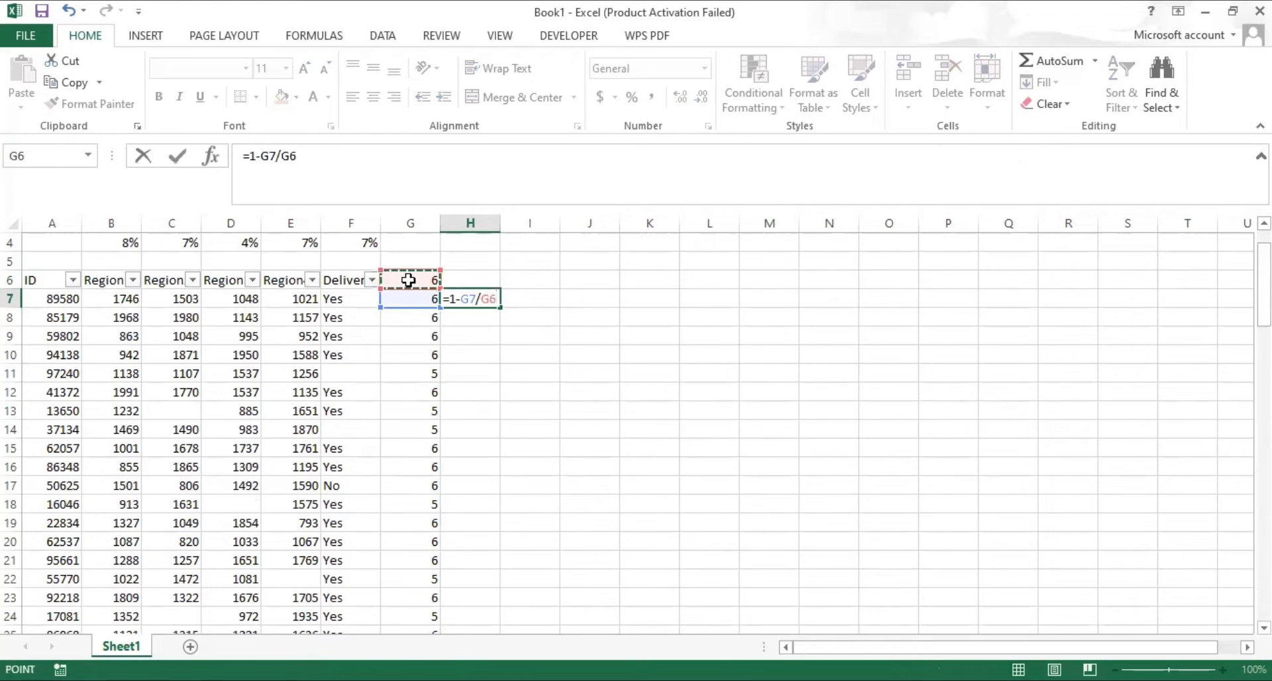
key("F4")
key("Return")
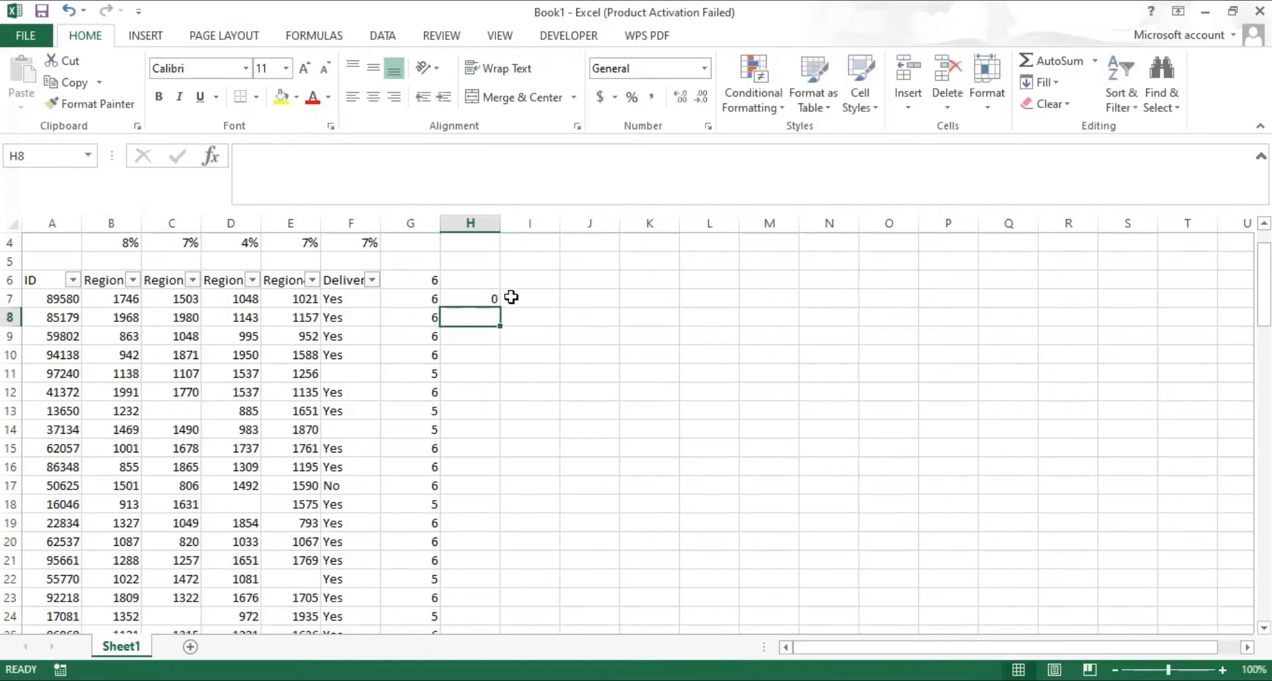
left_click(472, 302)
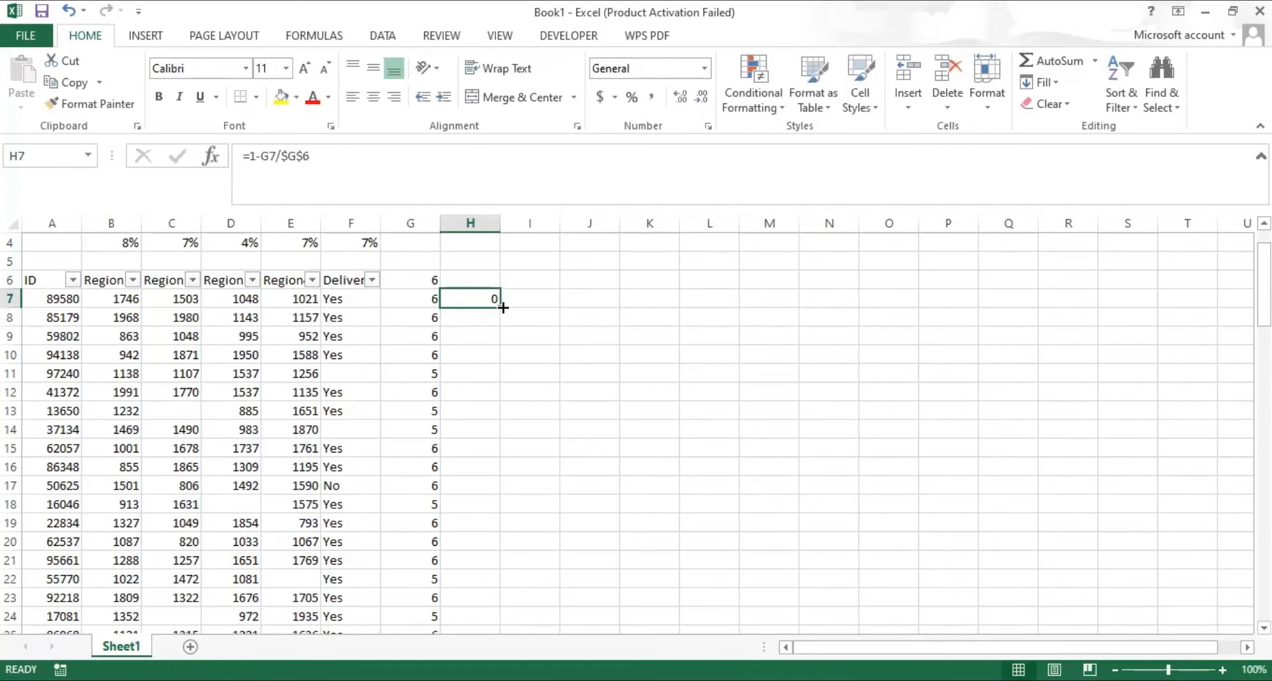
double_click(500, 306)
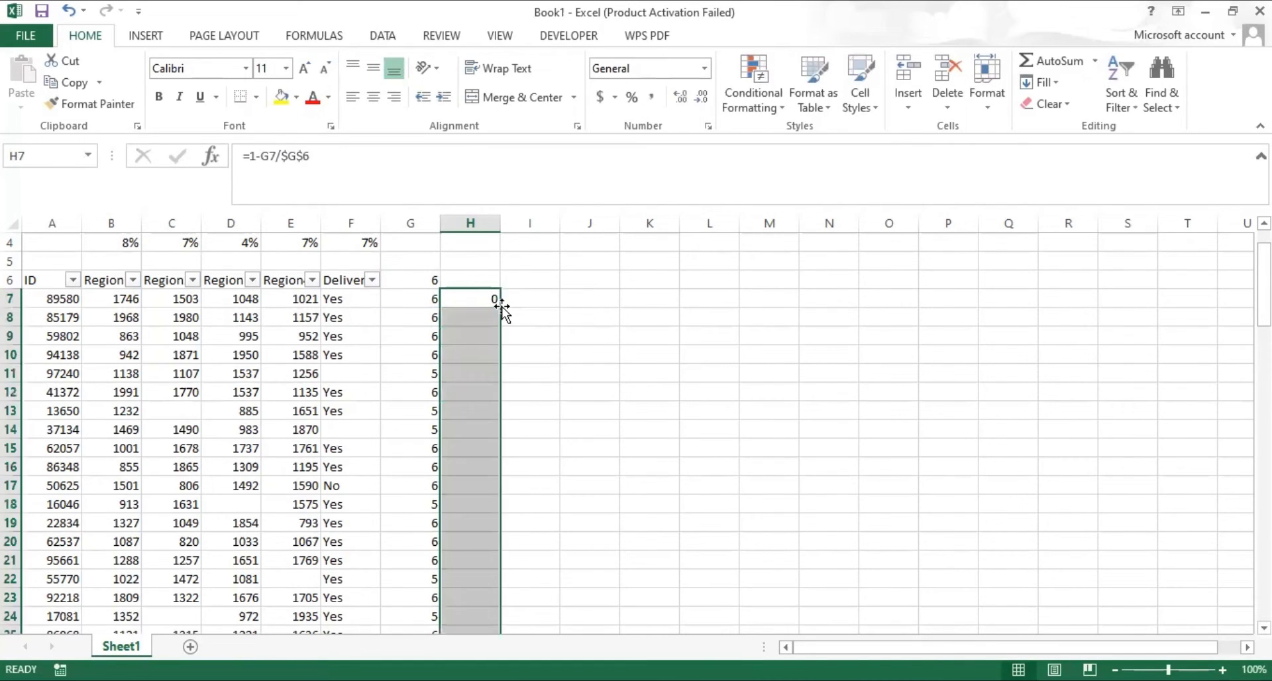
left_click(635, 98)
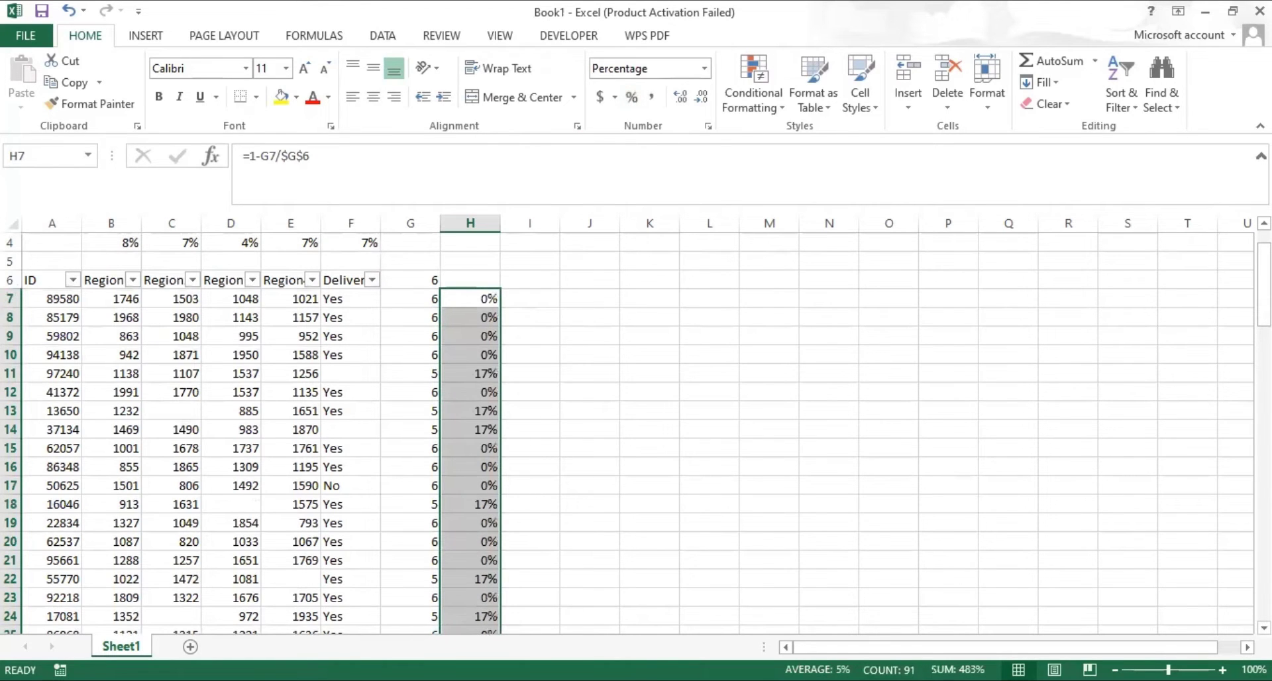
Enter the header Missing Count in H6 above the percentage column
left_click_drag(1263, 274, 1264, 268)
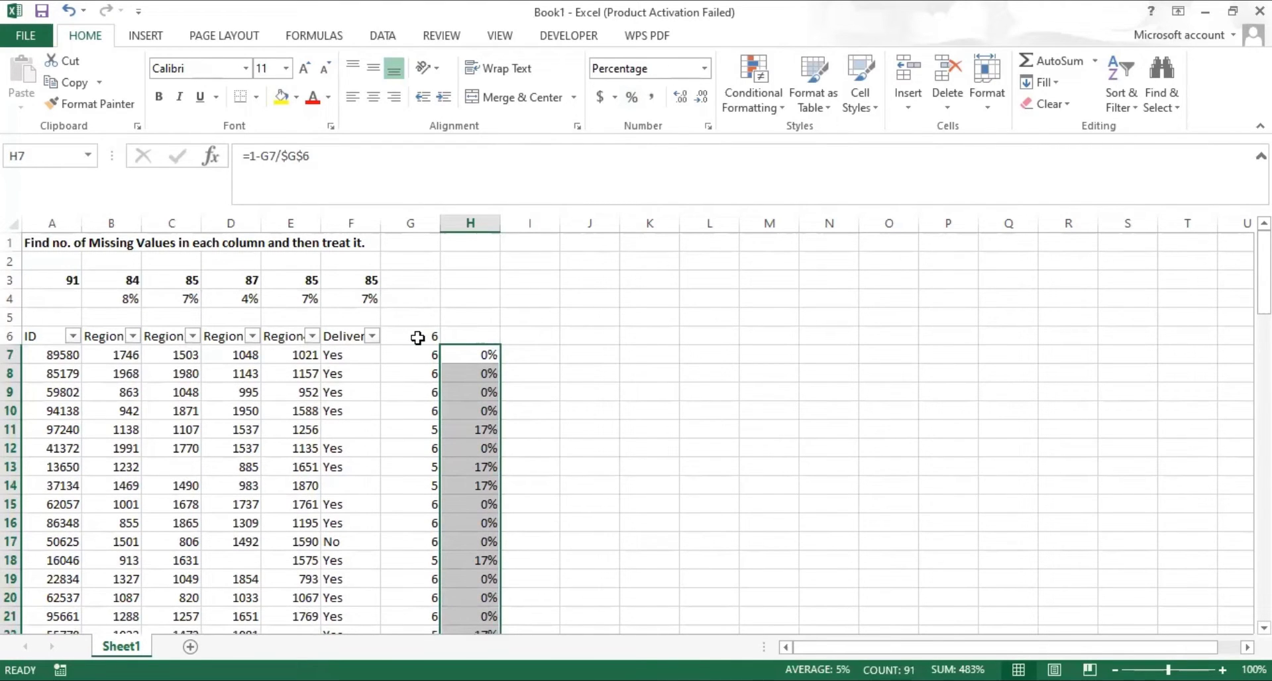
left_click(469, 336)
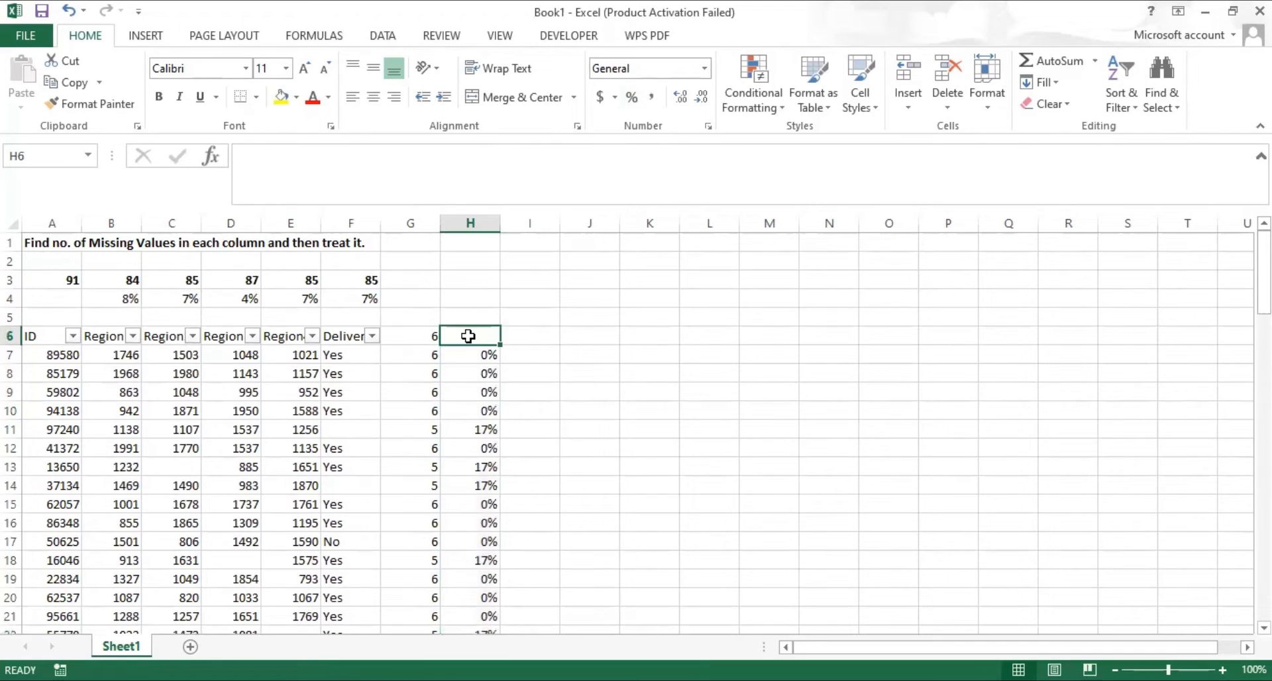
type("Miss")
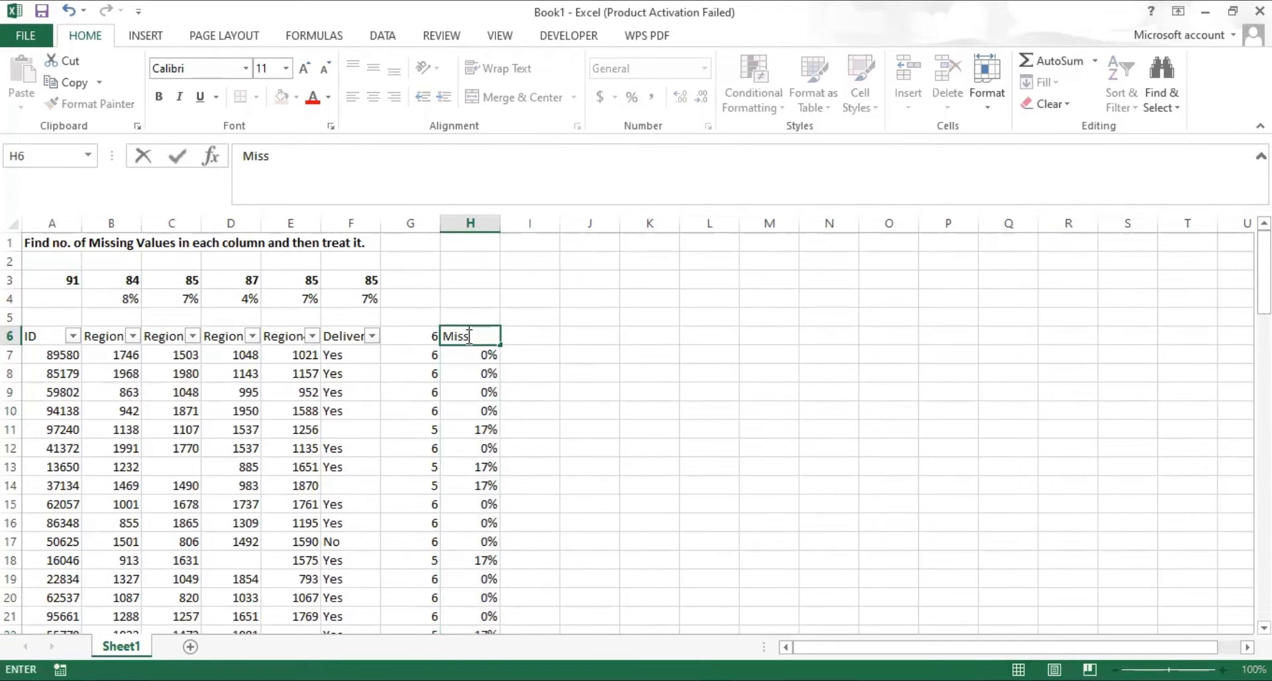
type("ing Count")
key("Return")
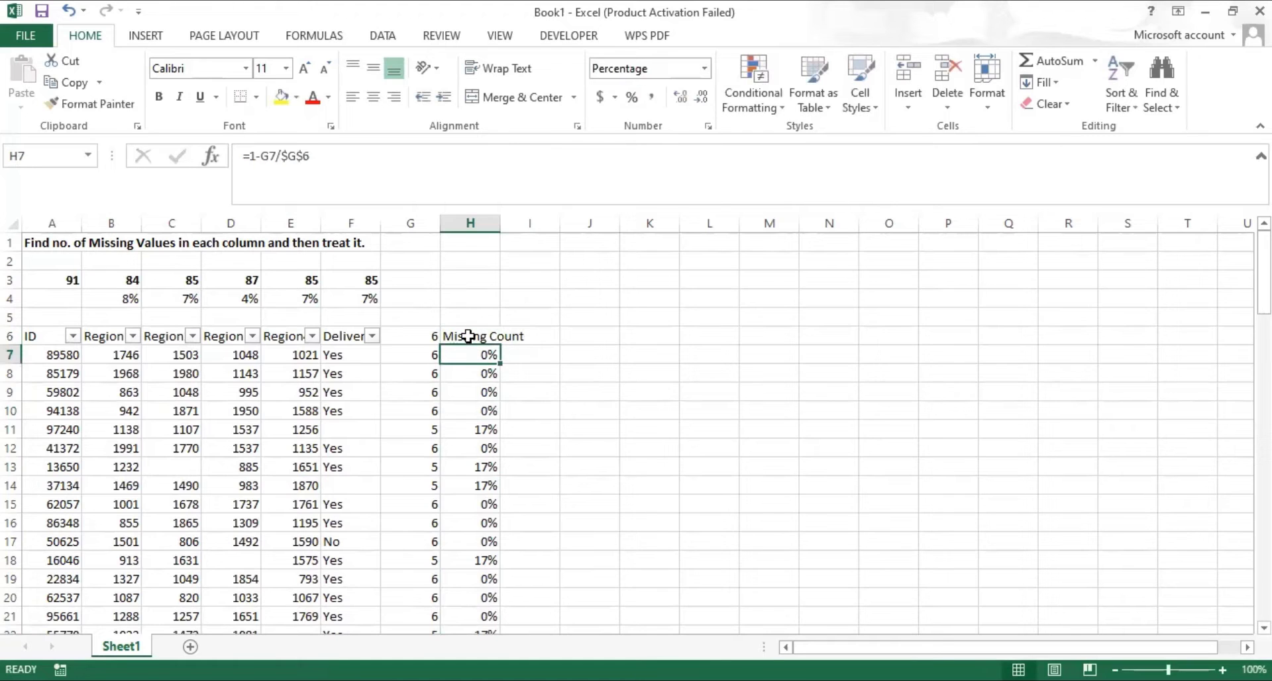
Copy the header count from G6 and paste it into H4 as a value only
left_click(422, 336)
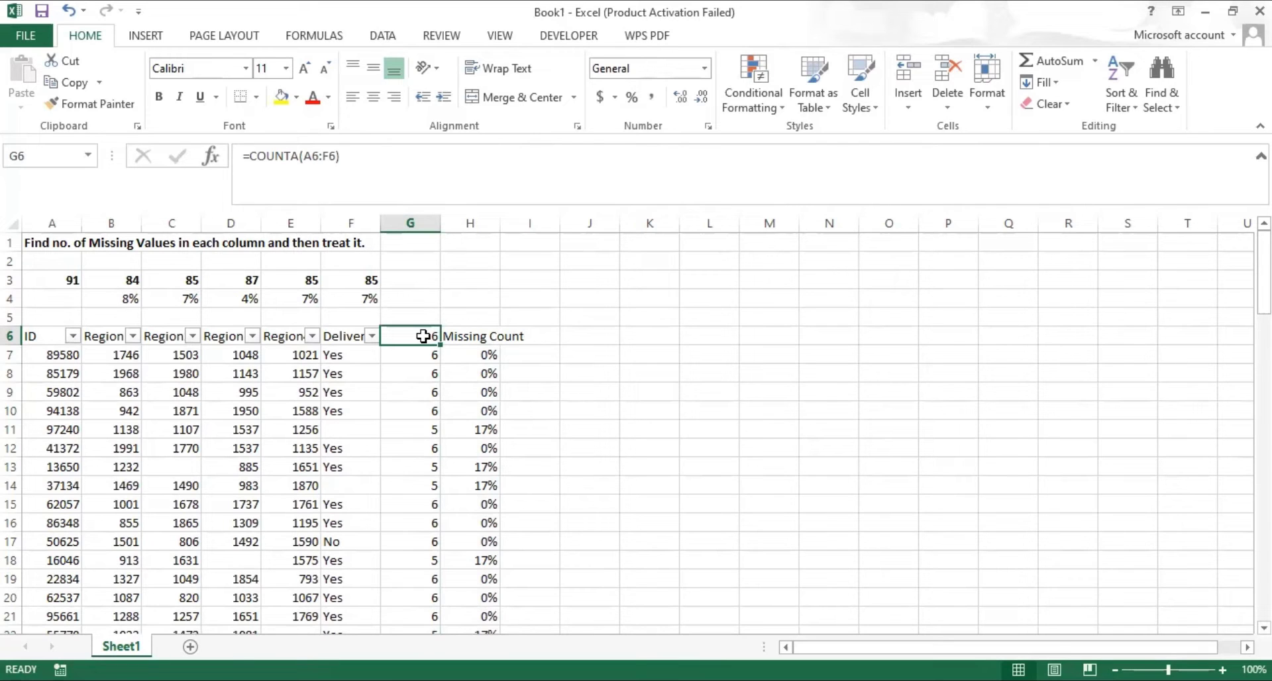
key("ctrl+c")
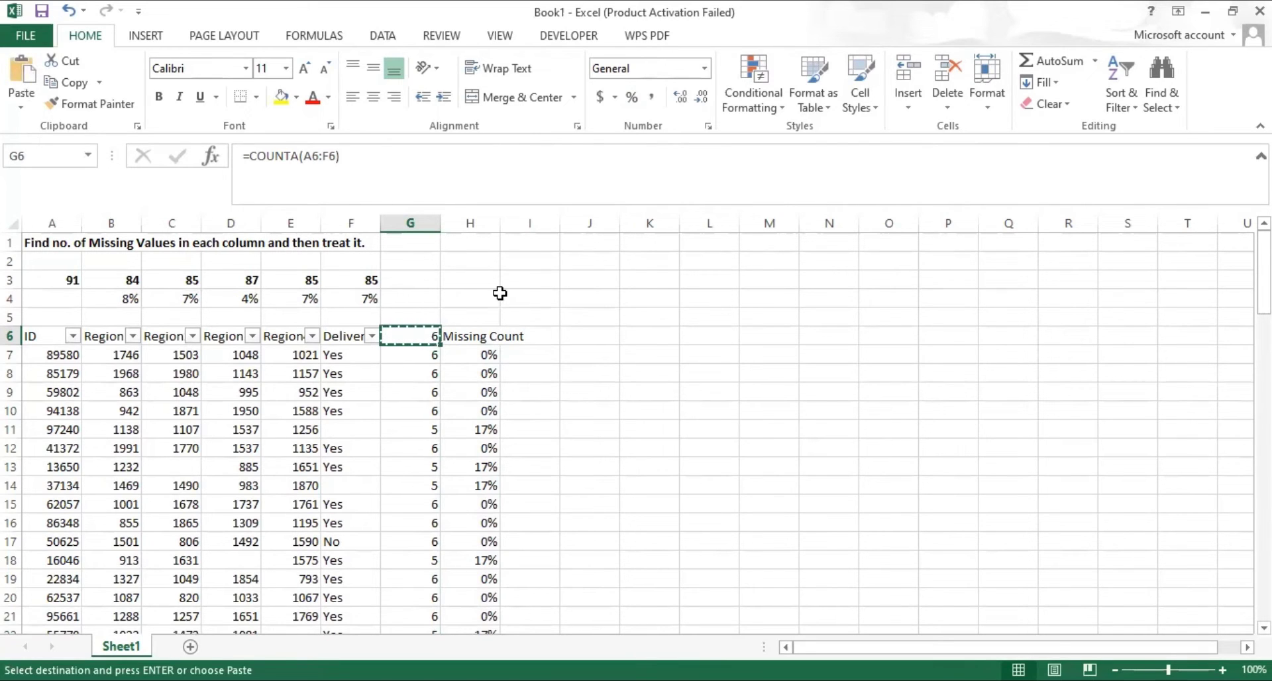
left_click(481, 297)
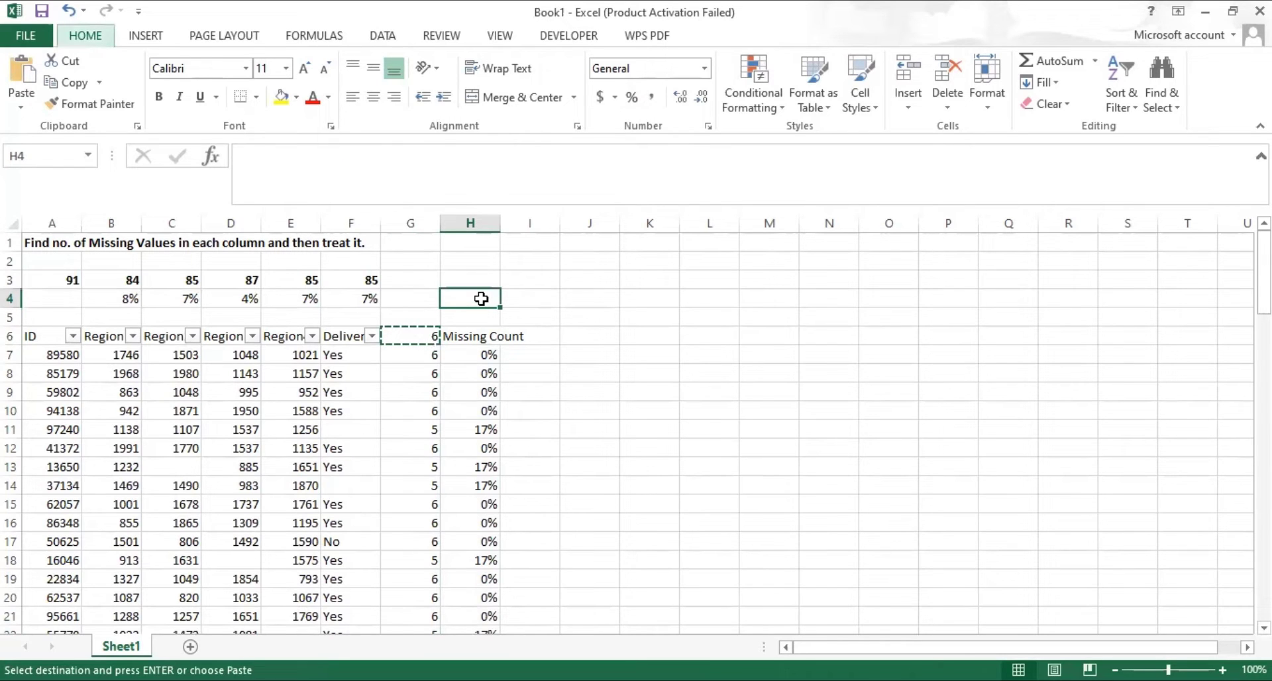
key("ctrl+alt+v")
key("v")
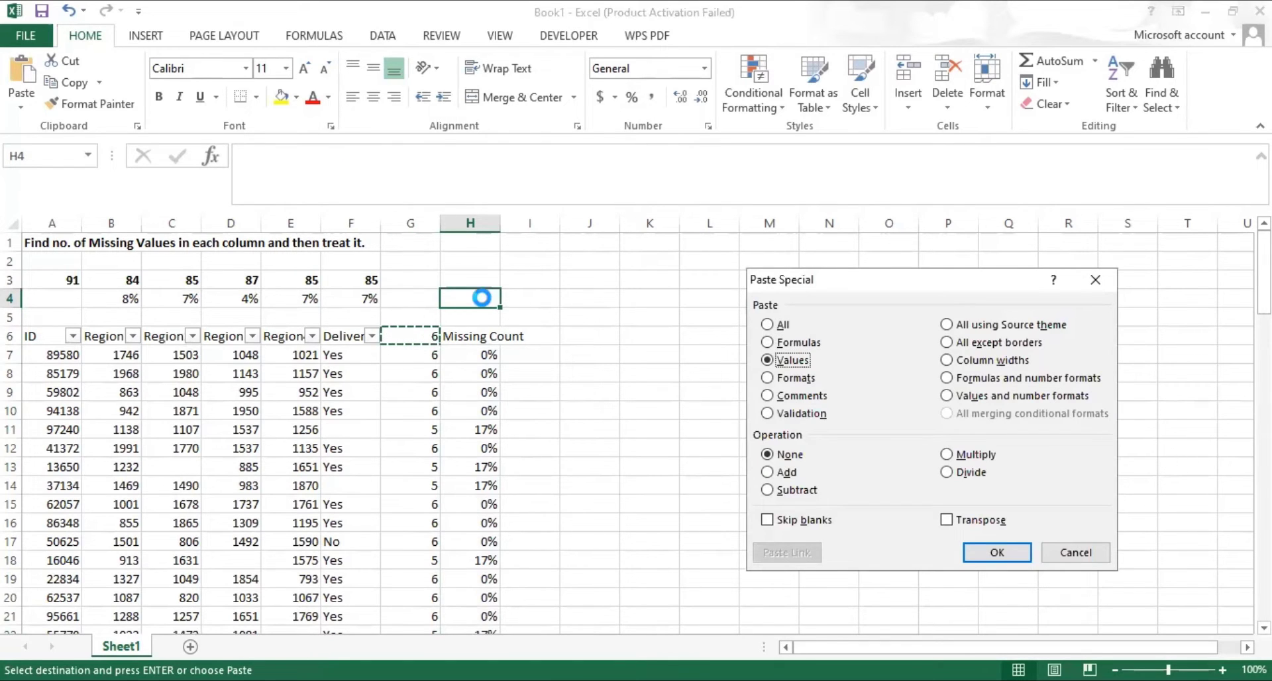
key("Return")
Replace the formula in G6 with the header Total Count
left_click(406, 335)
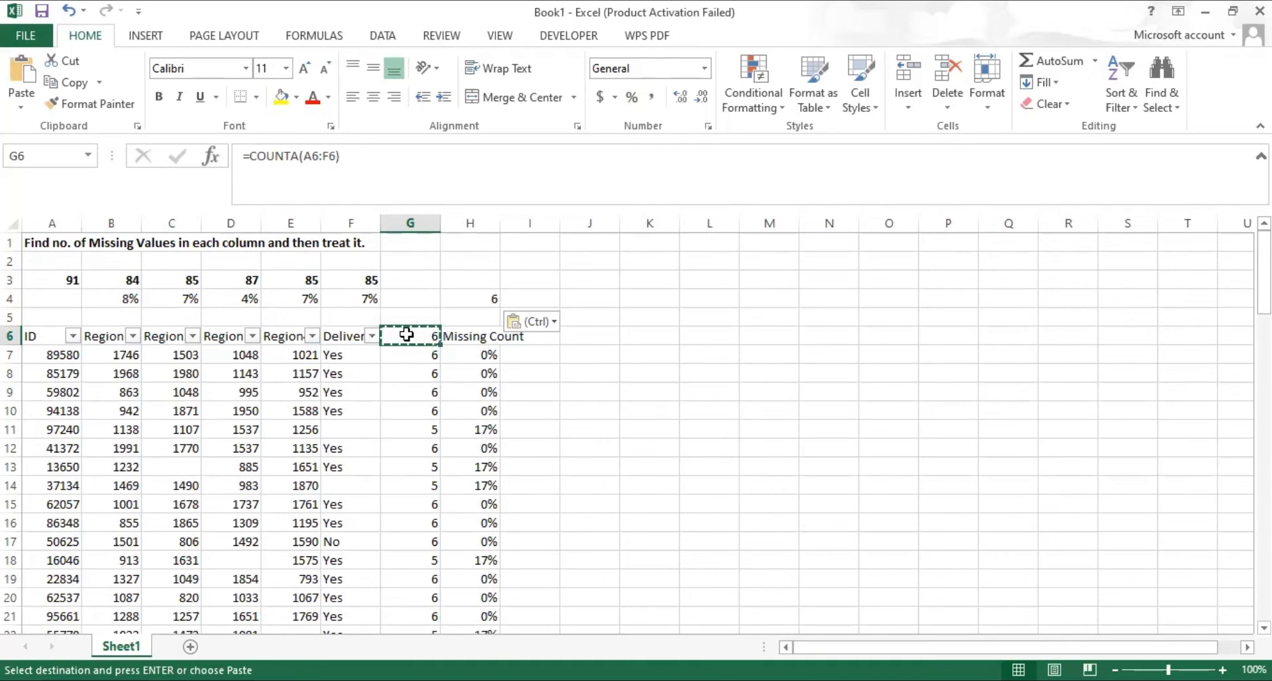
type("Total C")
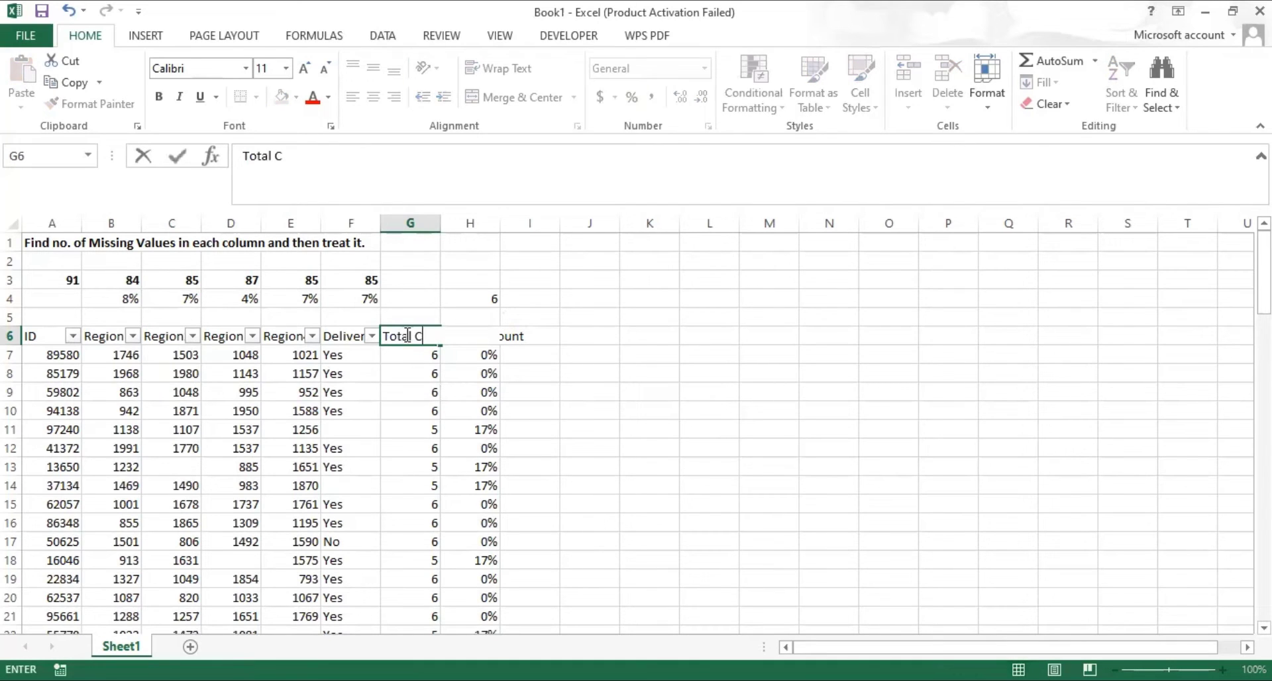
type("ount")
key("Return")
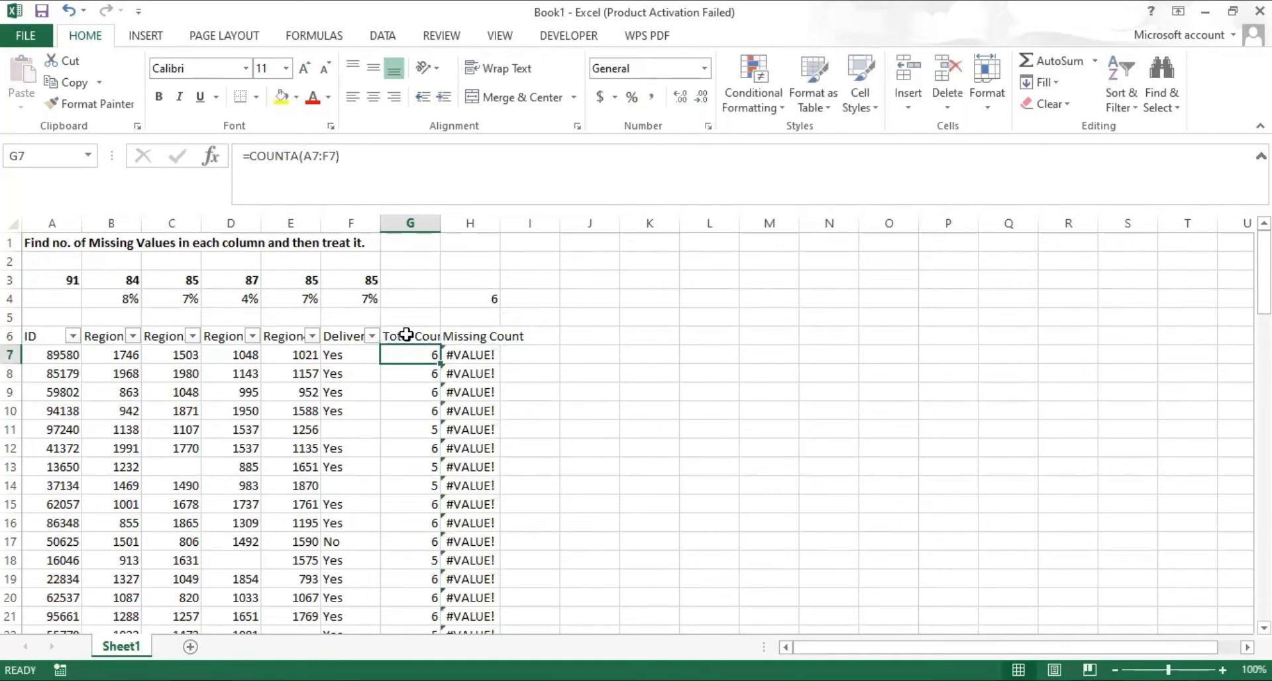
Change the formula in H7 to =1-G7/$H$4 and fill it down the Missing Count column
left_click(477, 360)
left_click(310, 157)
left_click_drag(310, 156, 281, 157)
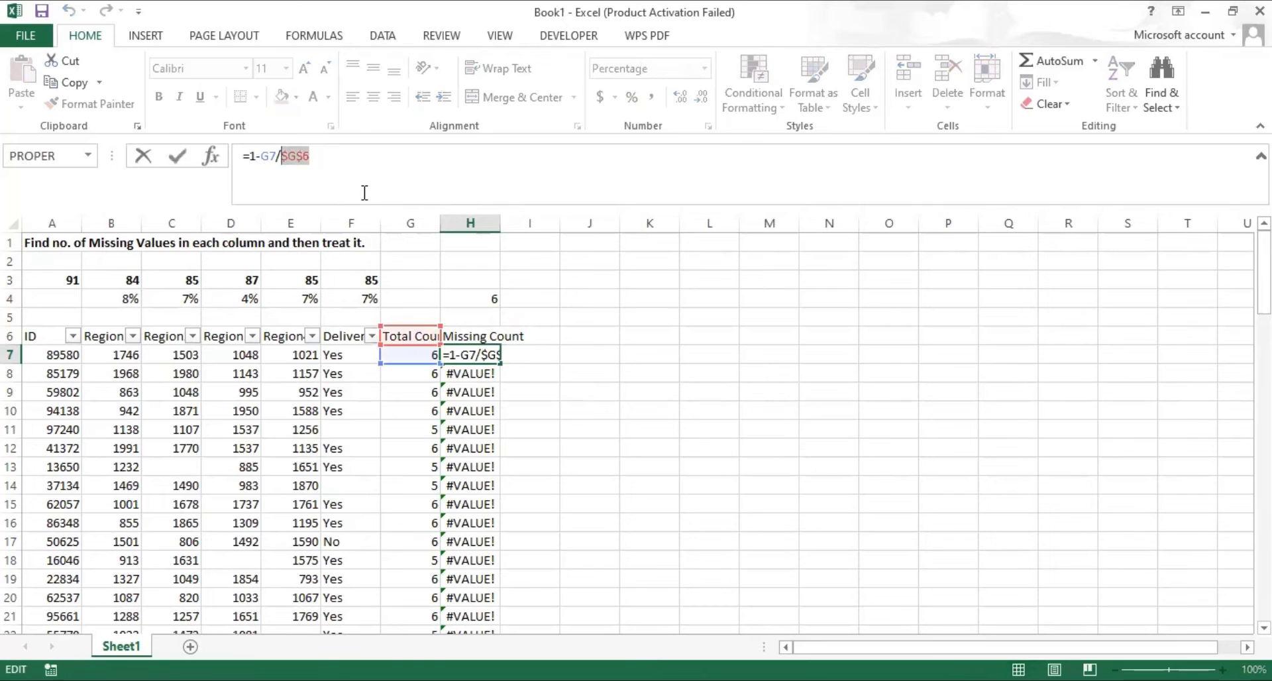
key("BackSpace")
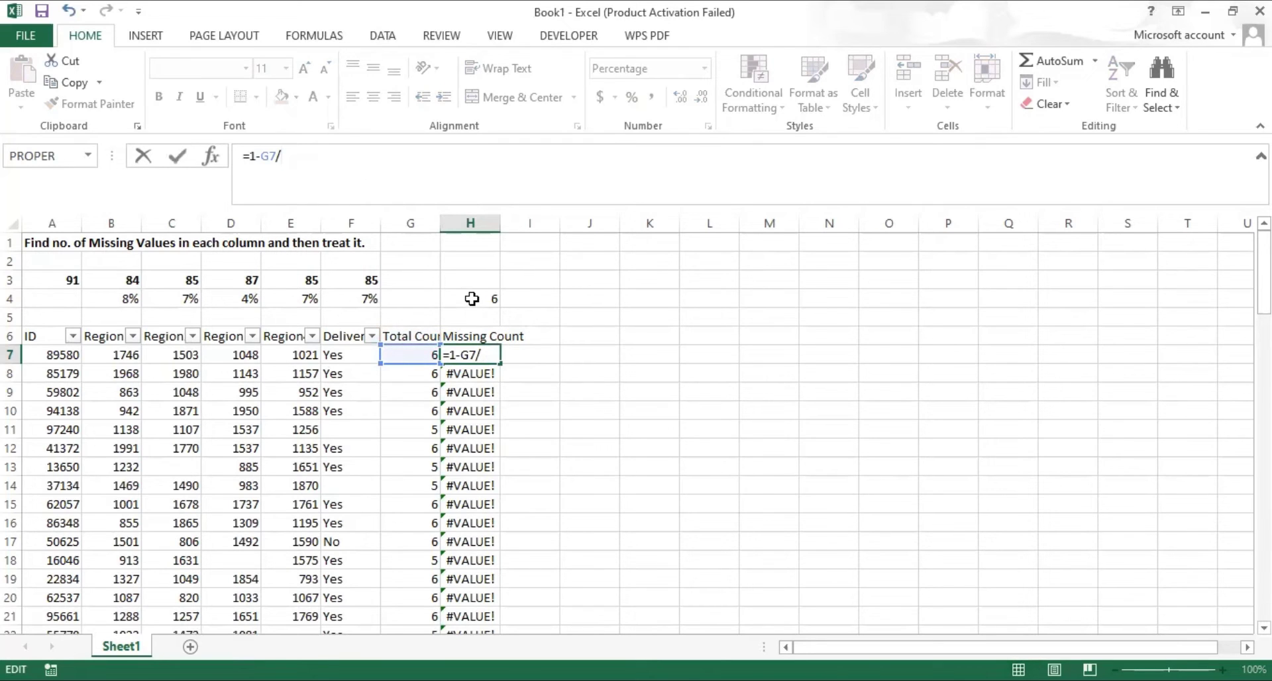
left_click(472, 298)
key("F4")
key("Return")
key("Up")
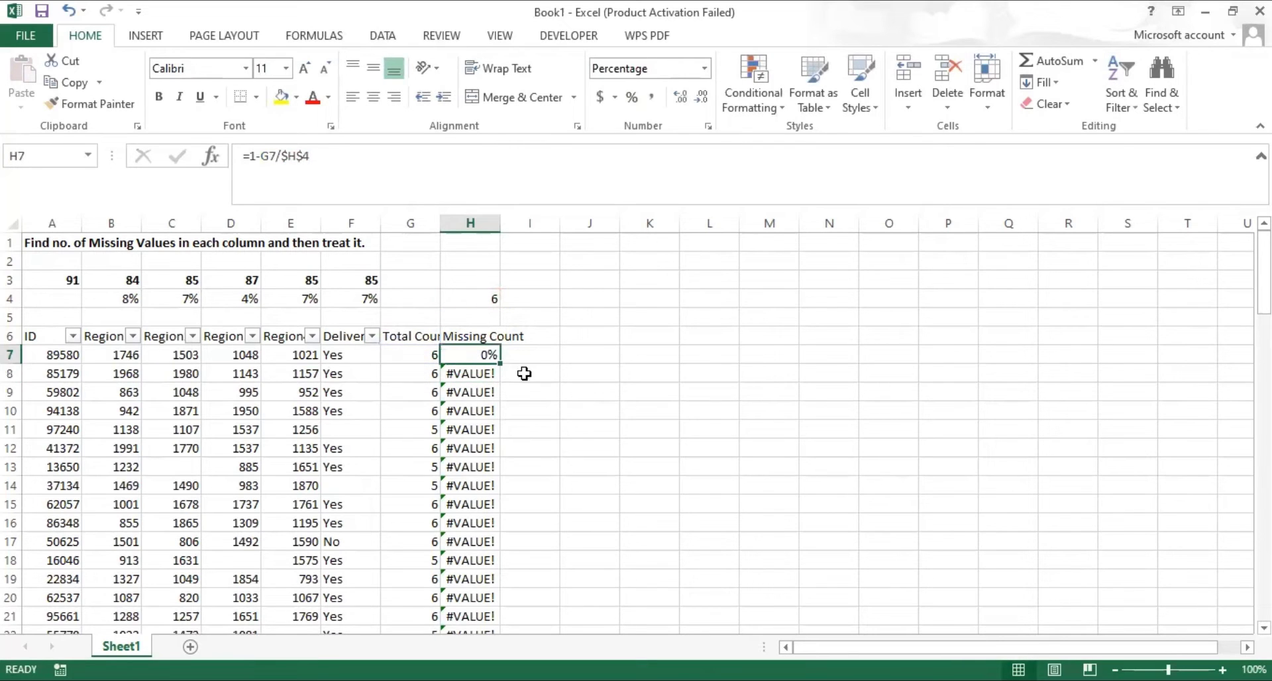
double_click(502, 365)
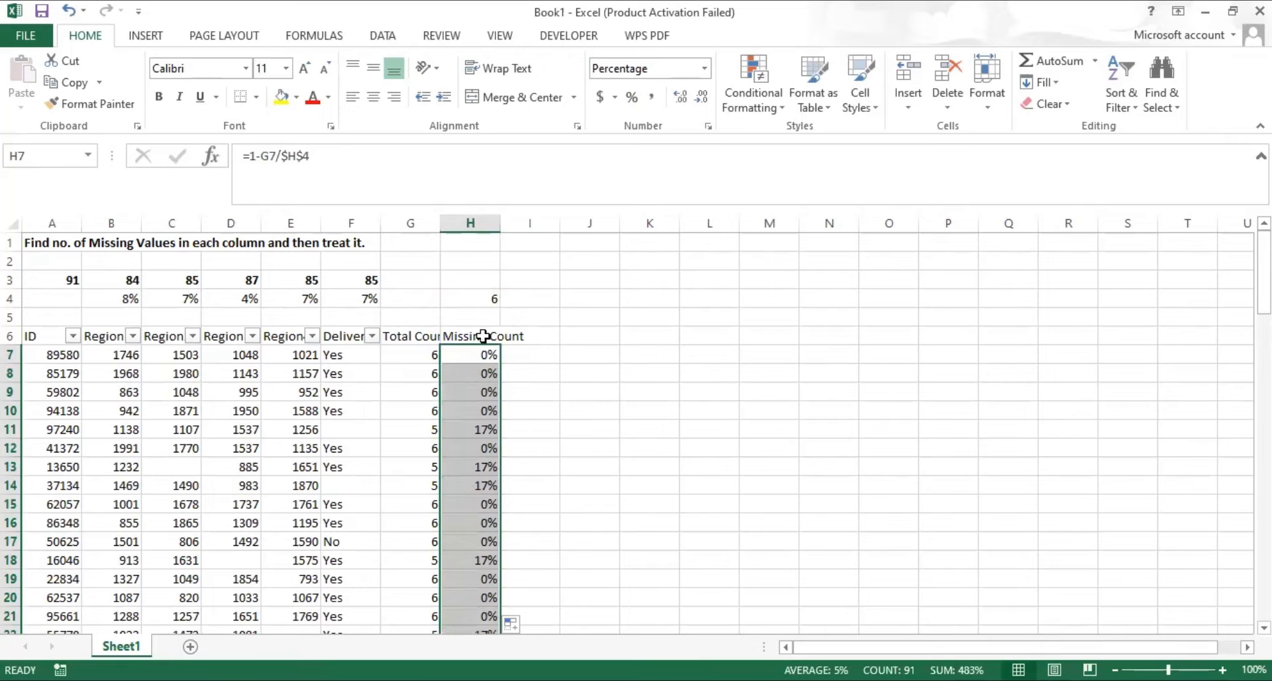
Extend the header filters to the Total Count and Missing Count columns and check the Missing Count filter values, leaving the data unfiltered
left_click(484, 336)
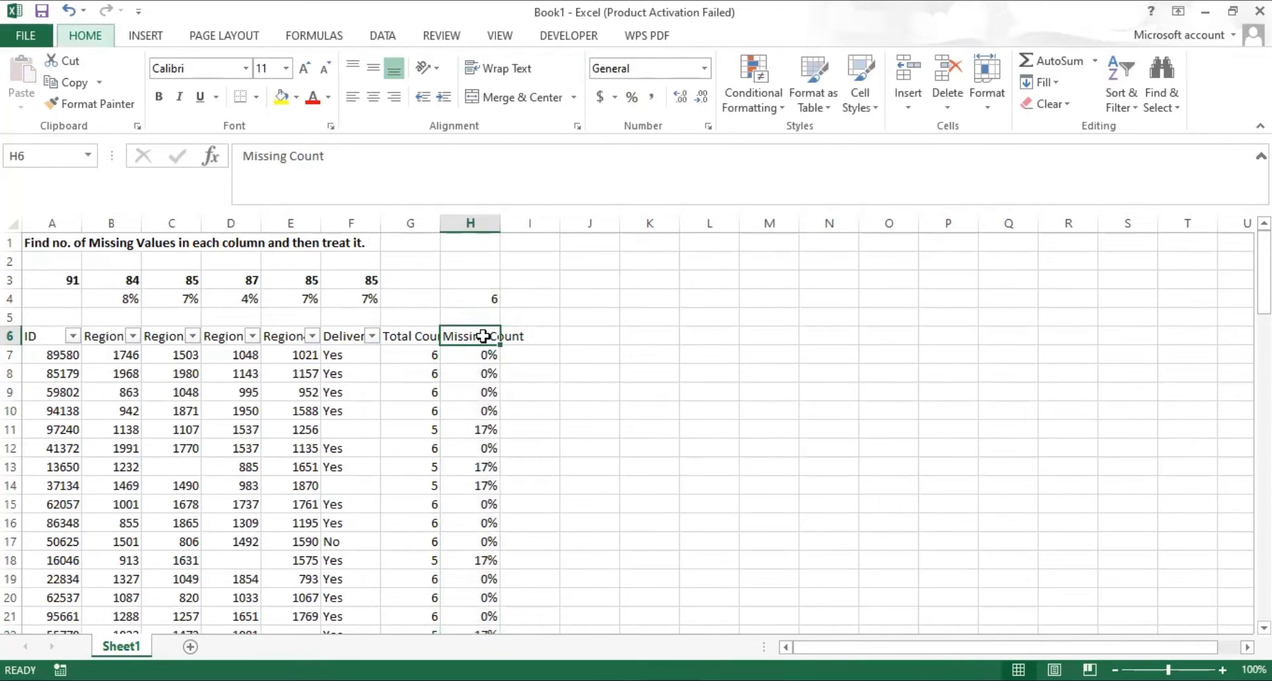
key("alt+a+t")
left_click(491, 336)
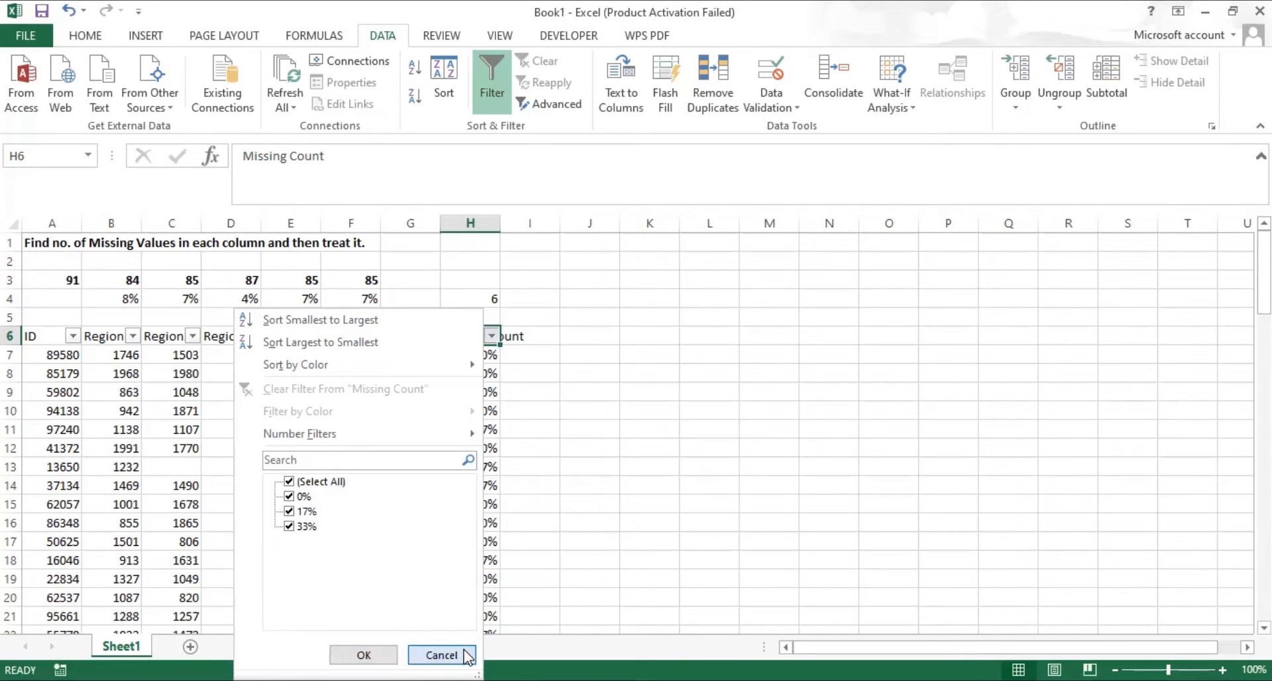
left_click(646, 324)
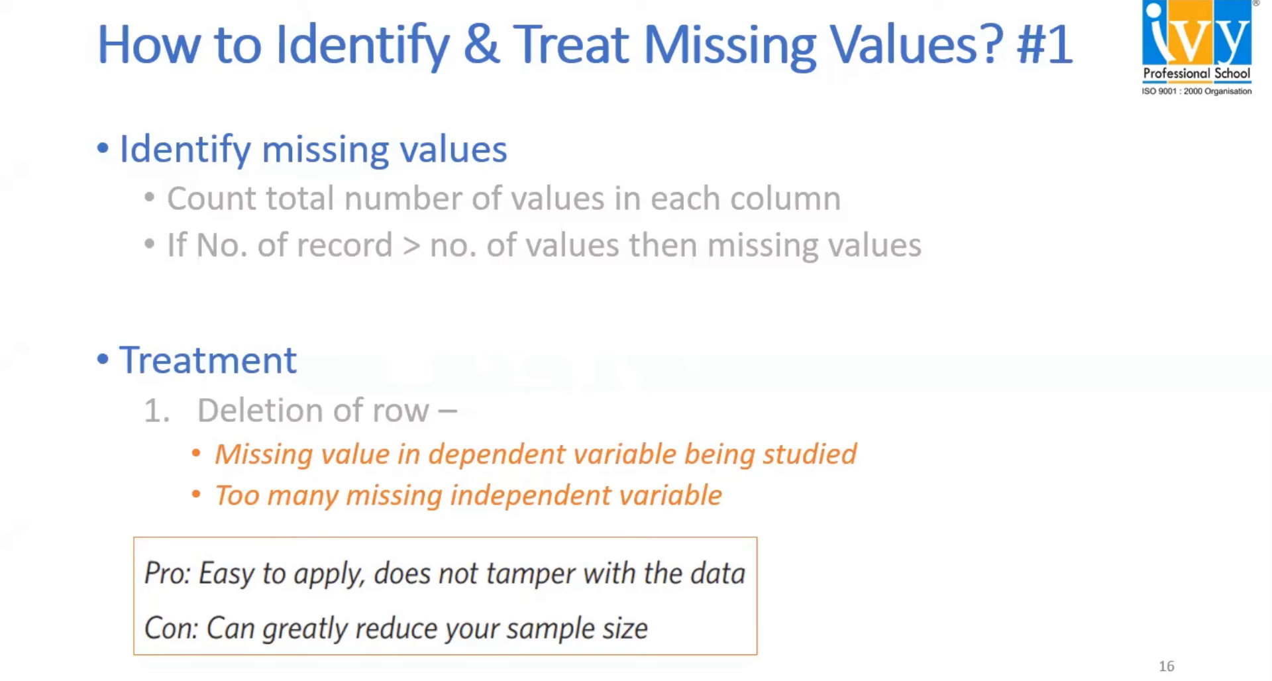
left_click(978, 477)
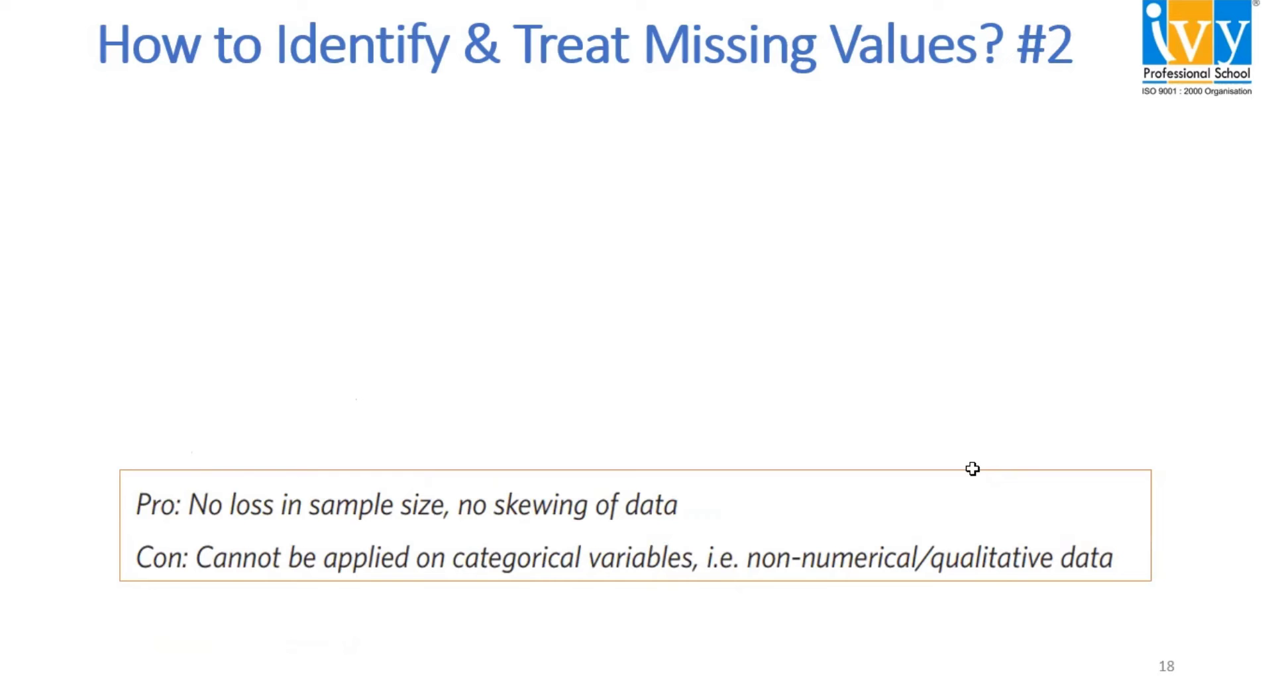
key("alt+Tab")
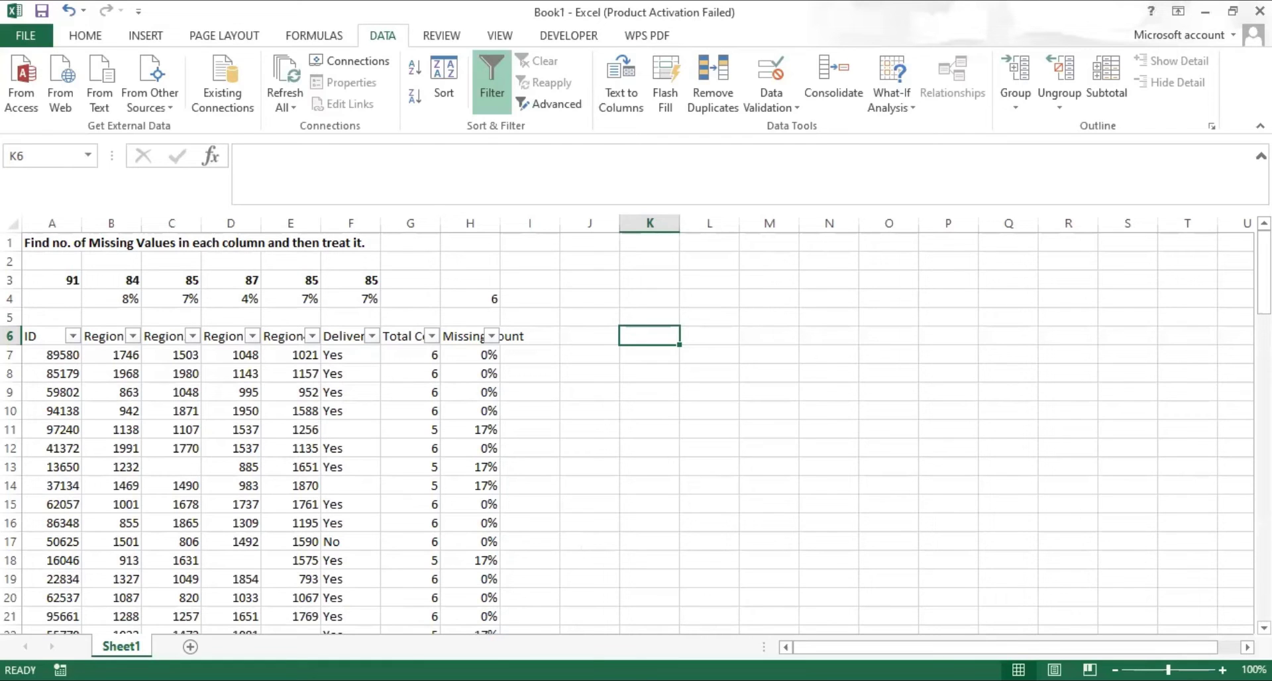
key("alt+Tab")
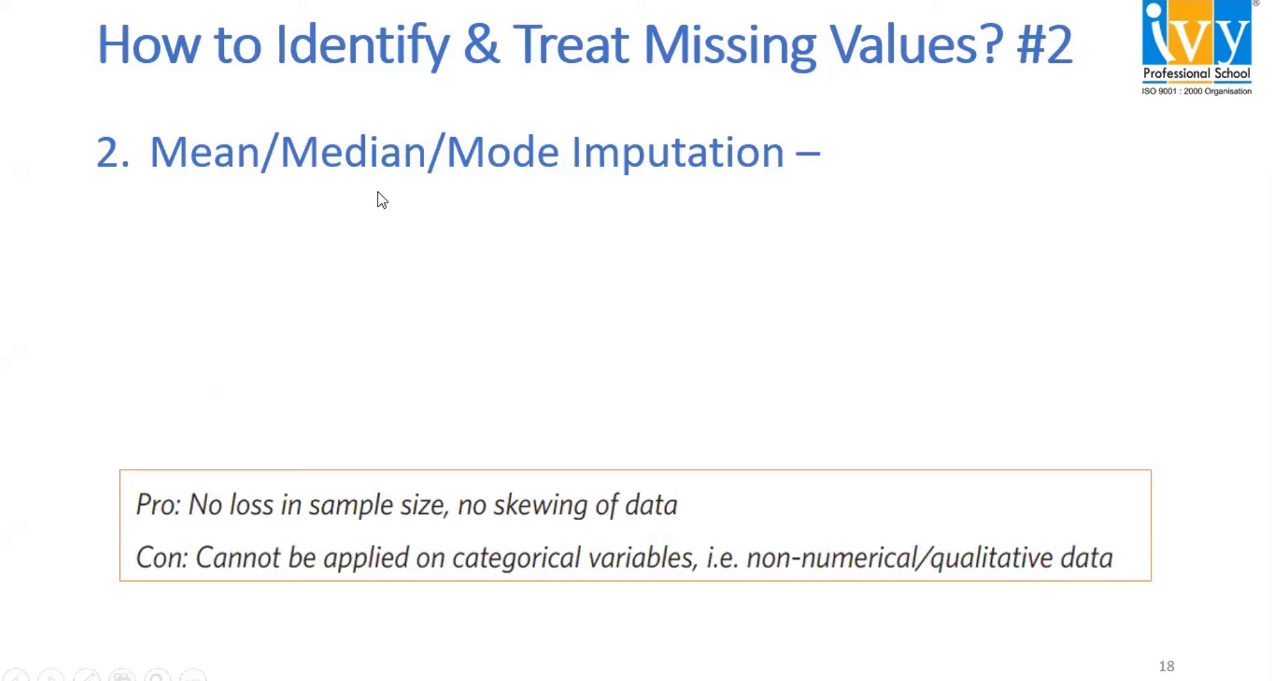
left_click(797, 352)
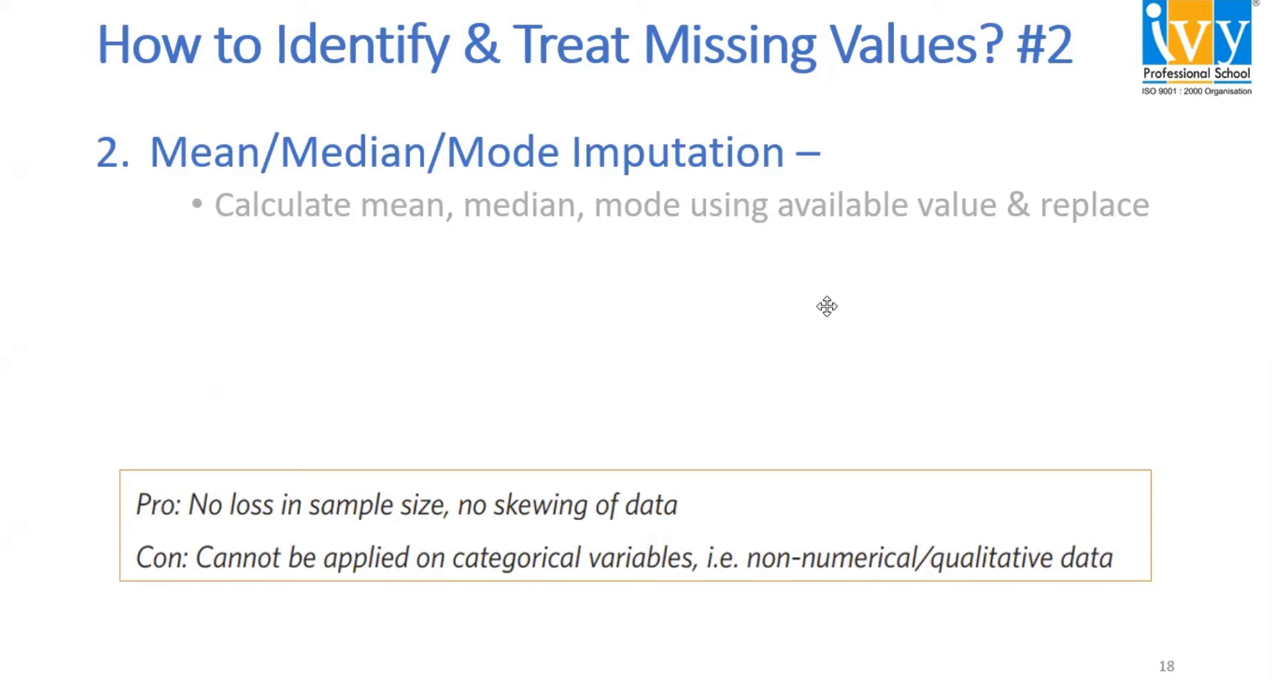
key("Right")
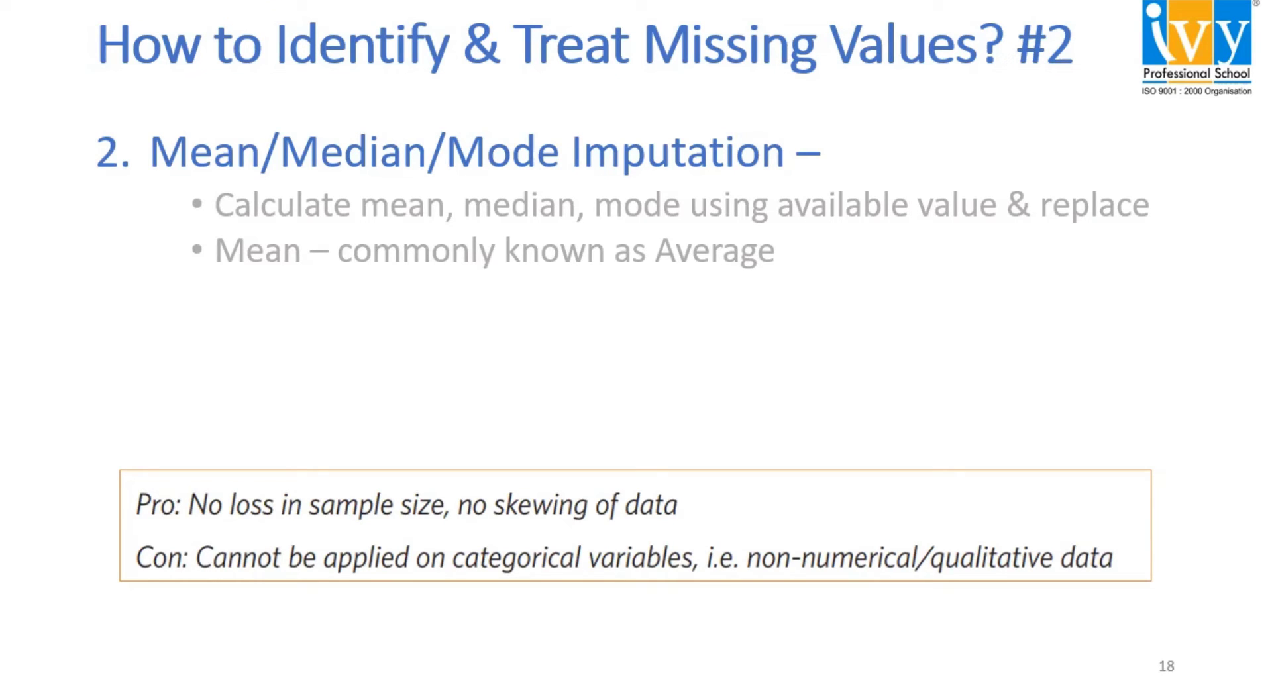
key("Right")
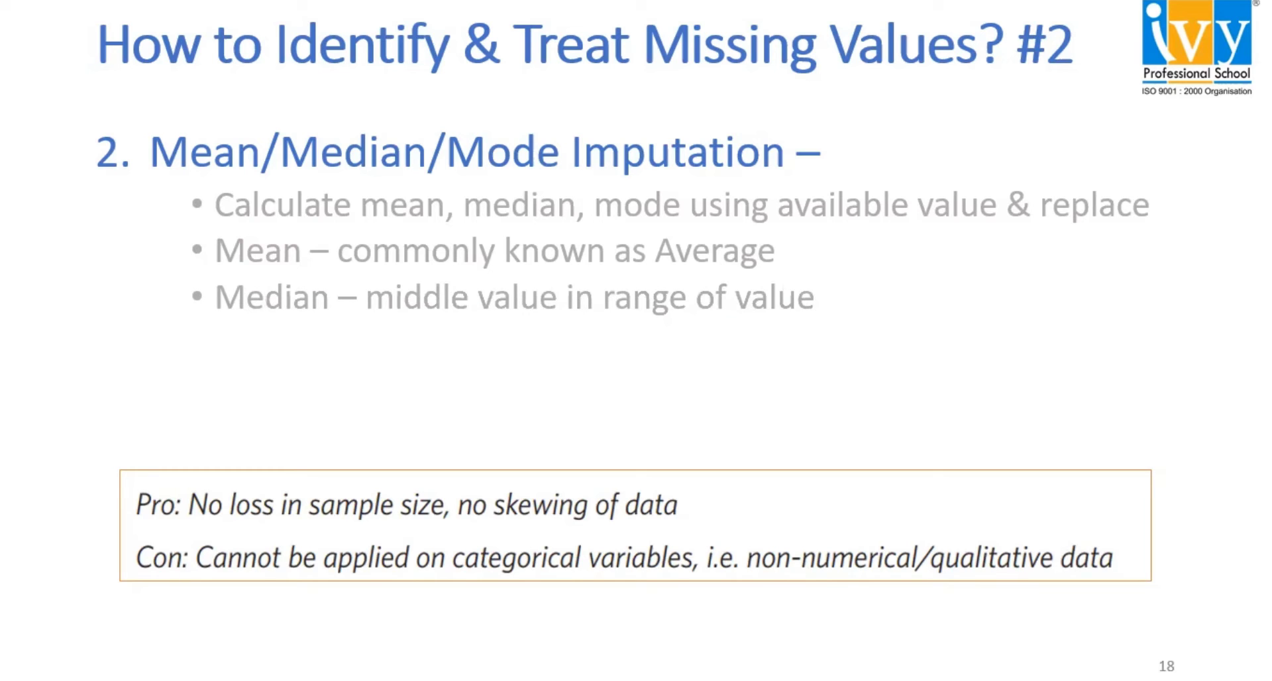
key("Right")
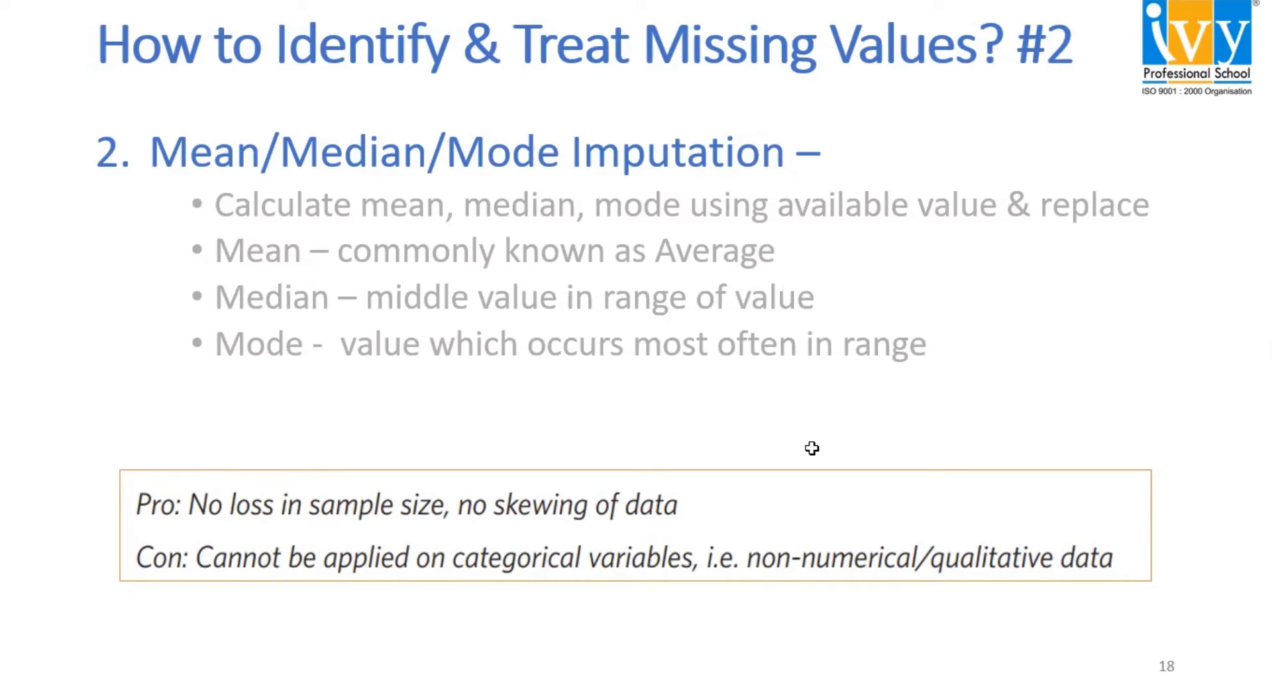
Switch to the Book1 workbook in Excel and enter the label MEAN in cell K6
key("alt+Tab")
type("MEAN")
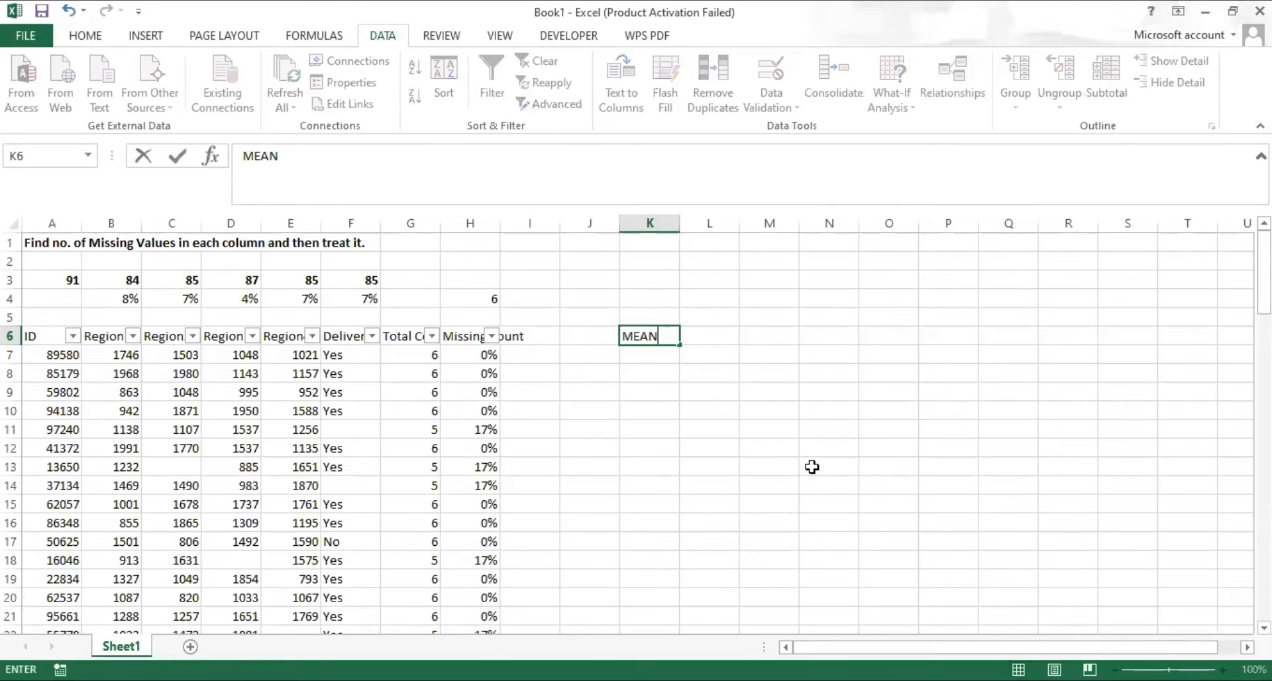
key("Return")
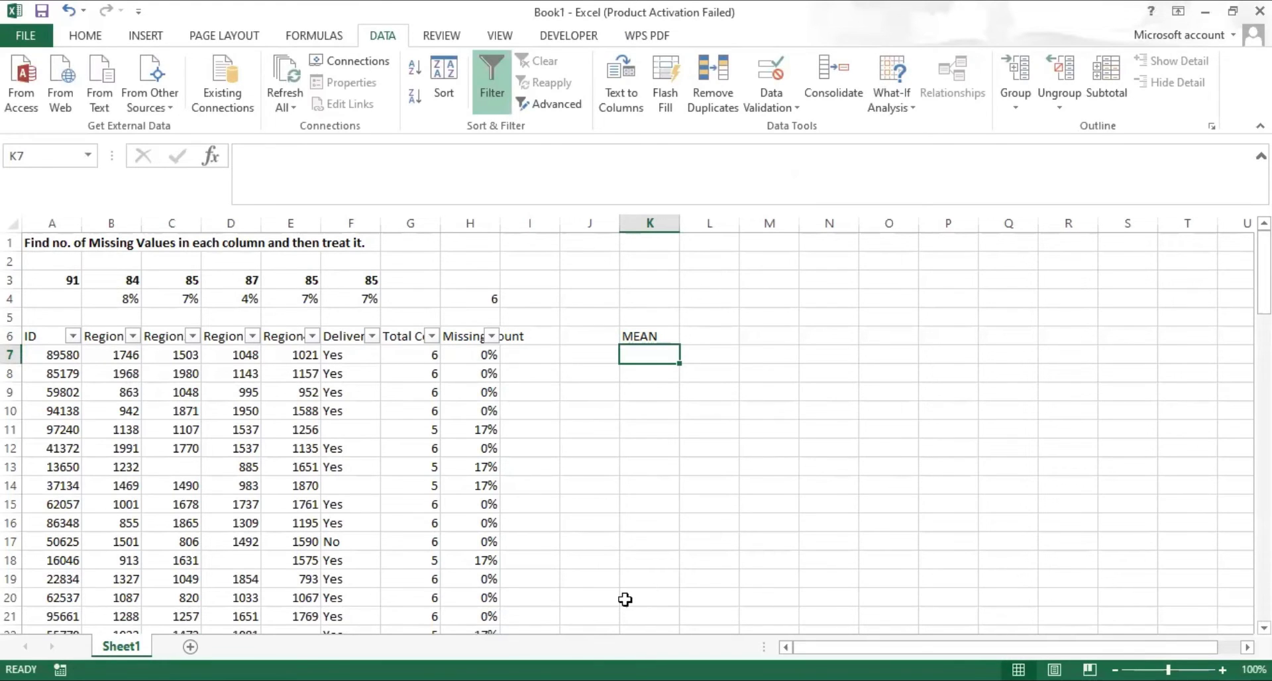
Select only the blank cells within the first Region column, B7:B97, using Go To Special with the Blanks option
left_click(115, 356)
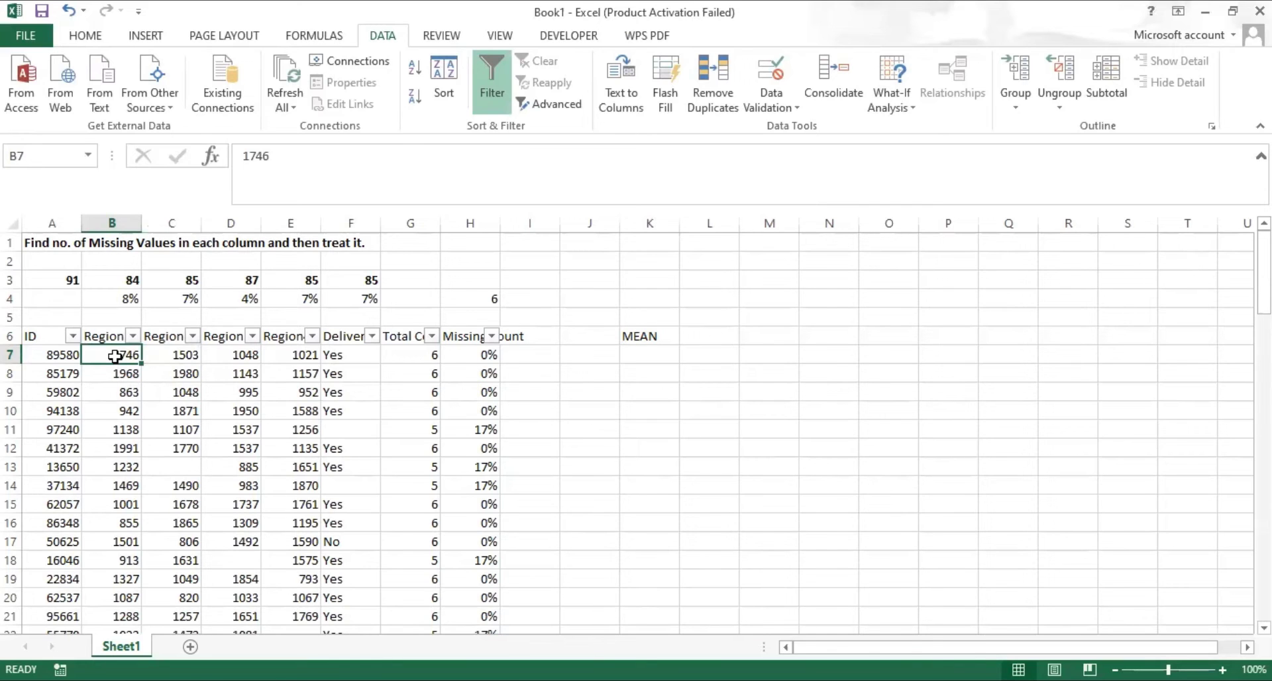
key("ctrl+shift+Down")
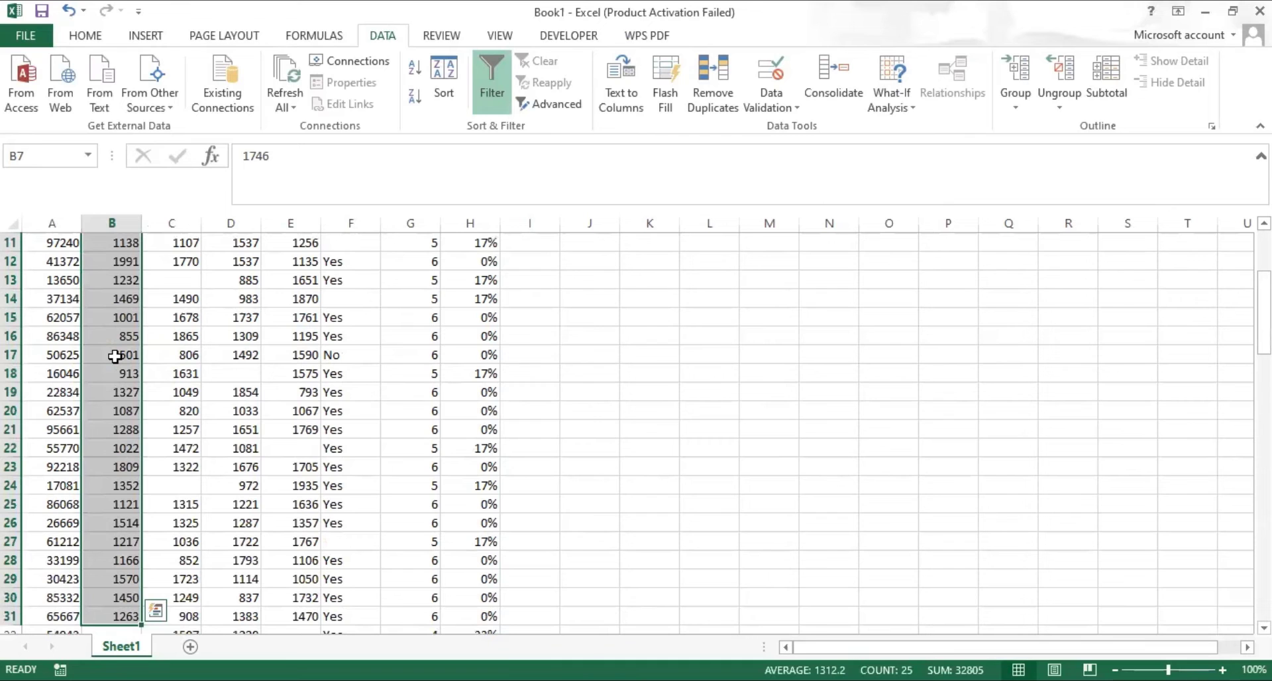
key("shift+Down")
key("shift+Down")
key("shift+Down")
key("shift+Down")
key("shift+Down")
key("shift+Down")
key("shift+Down")
key("shift+Down")
key("shift+Down")
key("shift+Down")
key("shift+Down")
key("shift+Down")
key("shift+Down")
key("shift+Down")
key("shift+Down")
key("shift+Down")
key("shift+Down")
key("shift+Down")
key("shift+Down")
key("shift+Down")
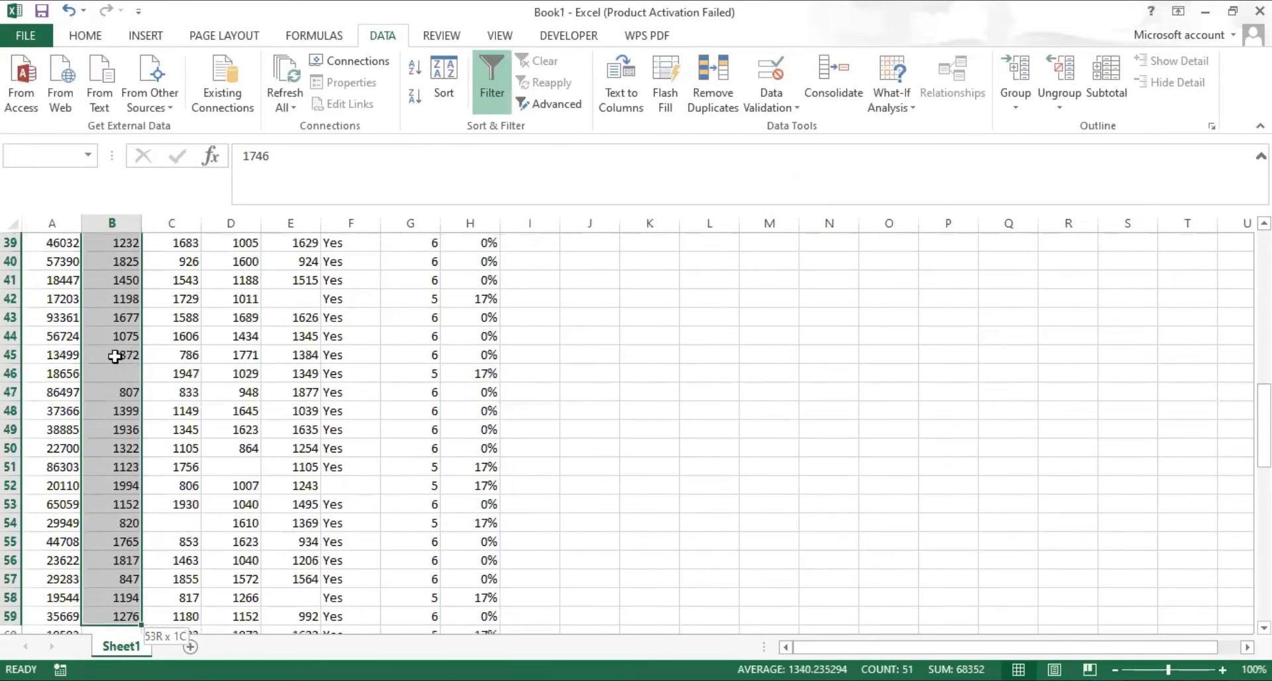
key("shift+Down")
key("shift+Down")
key("shift+Down")
key("shift+Down")
key("shift+Down")
key("shift+Down")
key("shift+Down")
key("shift+Down")
key("shift+Down")
key("shift+Down")
key("shift+Down")
key("shift+Down")
key("shift+Down")
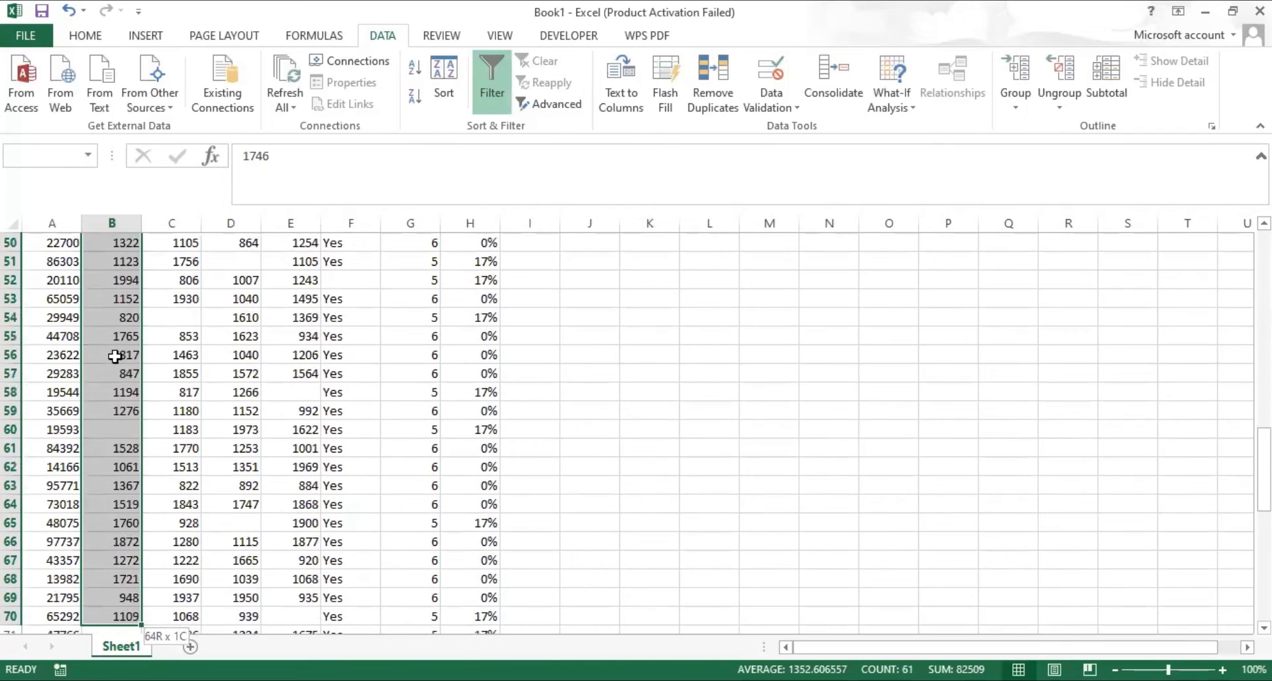
key("shift+Down")
key("shift+Down")
key("shift+Down")
key("shift+Down")
key("shift+Down")
key("shift+Down")
key("shift+Down")
key("shift+Down")
key("shift+Down")
key("shift+Down")
key("shift+Down")
key("shift+Down")
key("shift+Down")
key("shift+Down")
key("shift+Down")
key("shift+Down")
key("shift+Down")
key("shift+Down")
key("shift+Down")
key("shift+Down")
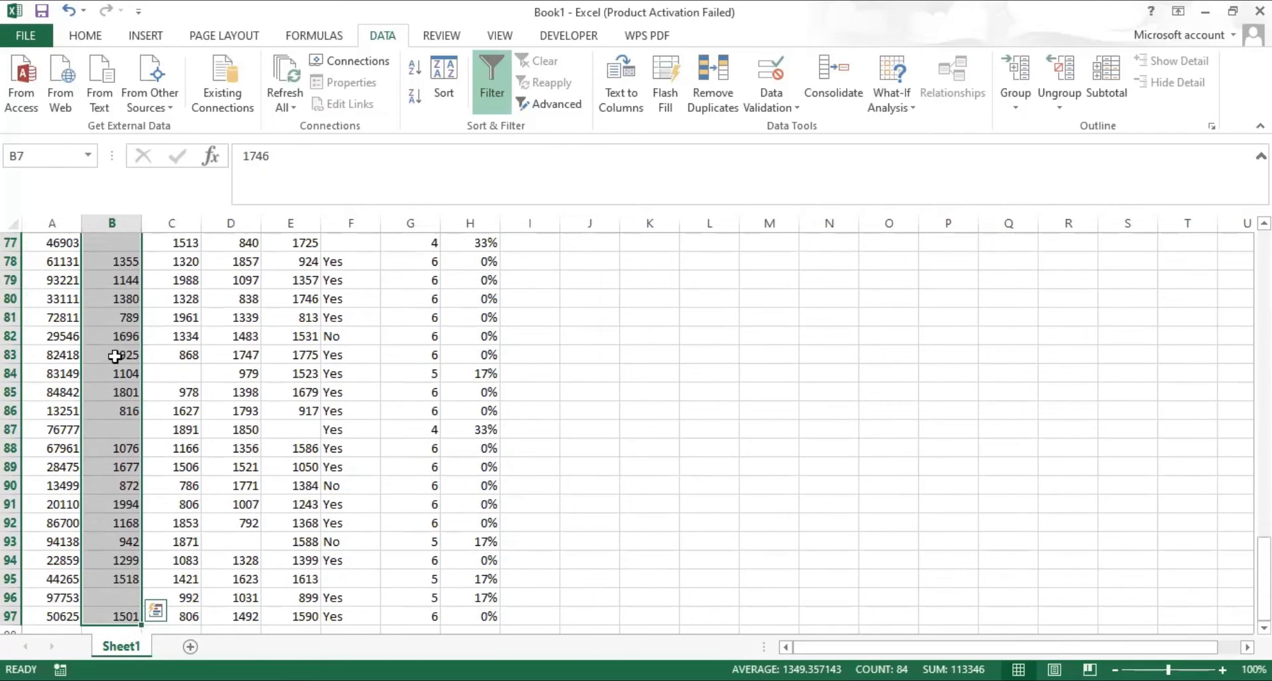
key("F5")
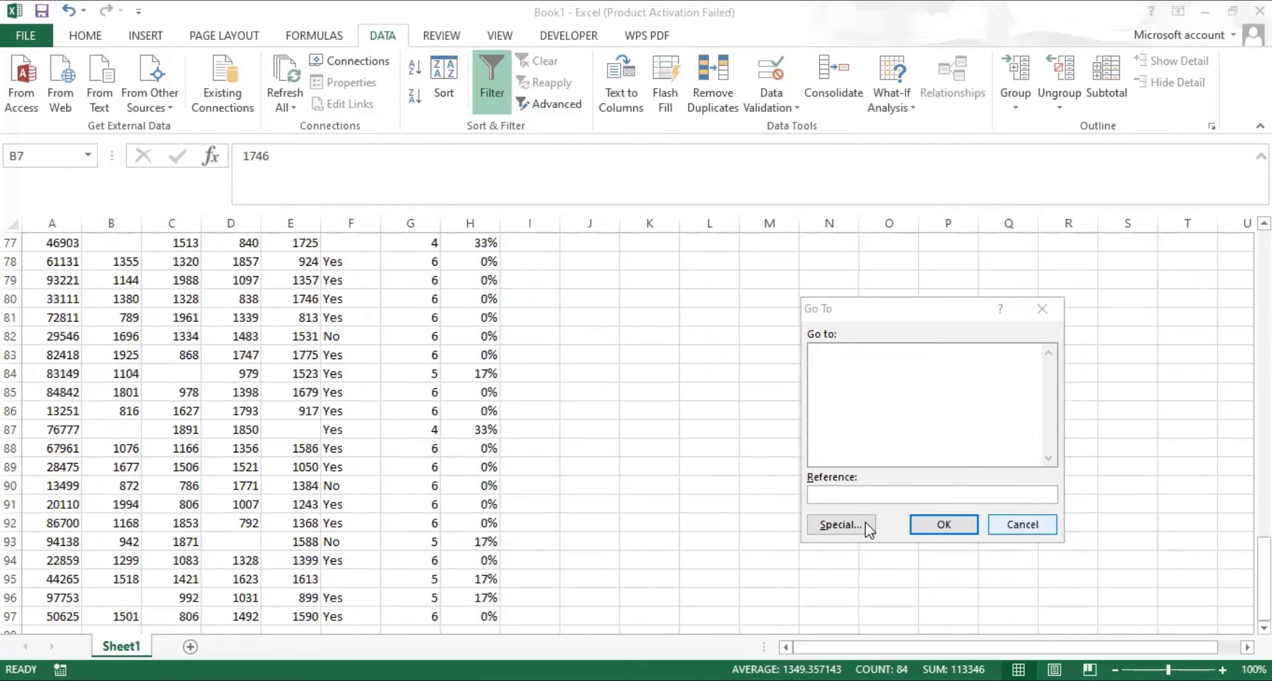
left_click(840, 524)
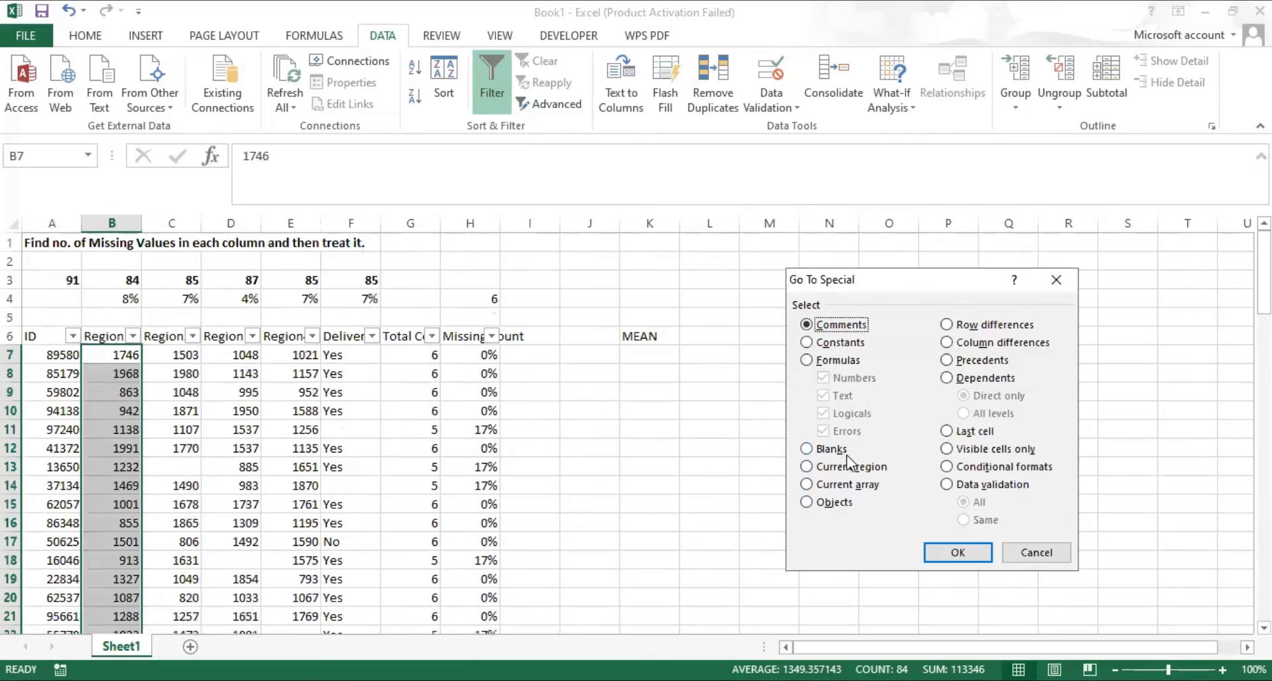
left_click(806, 450)
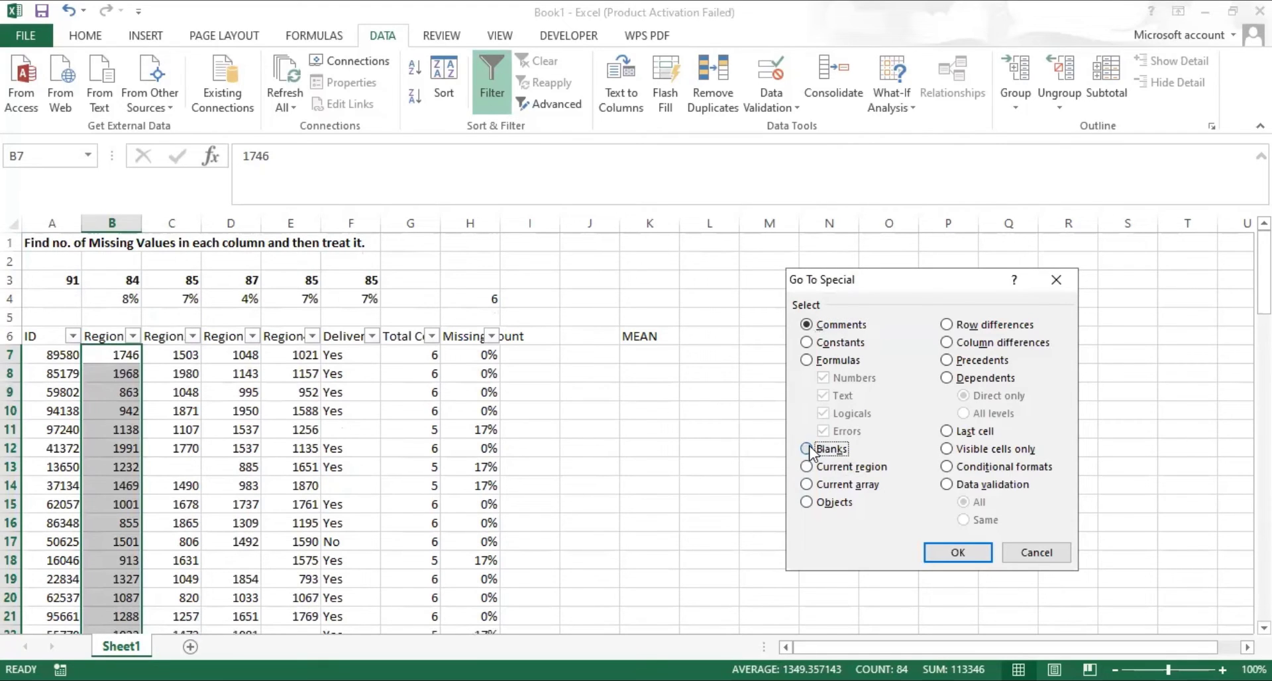
left_click(957, 553)
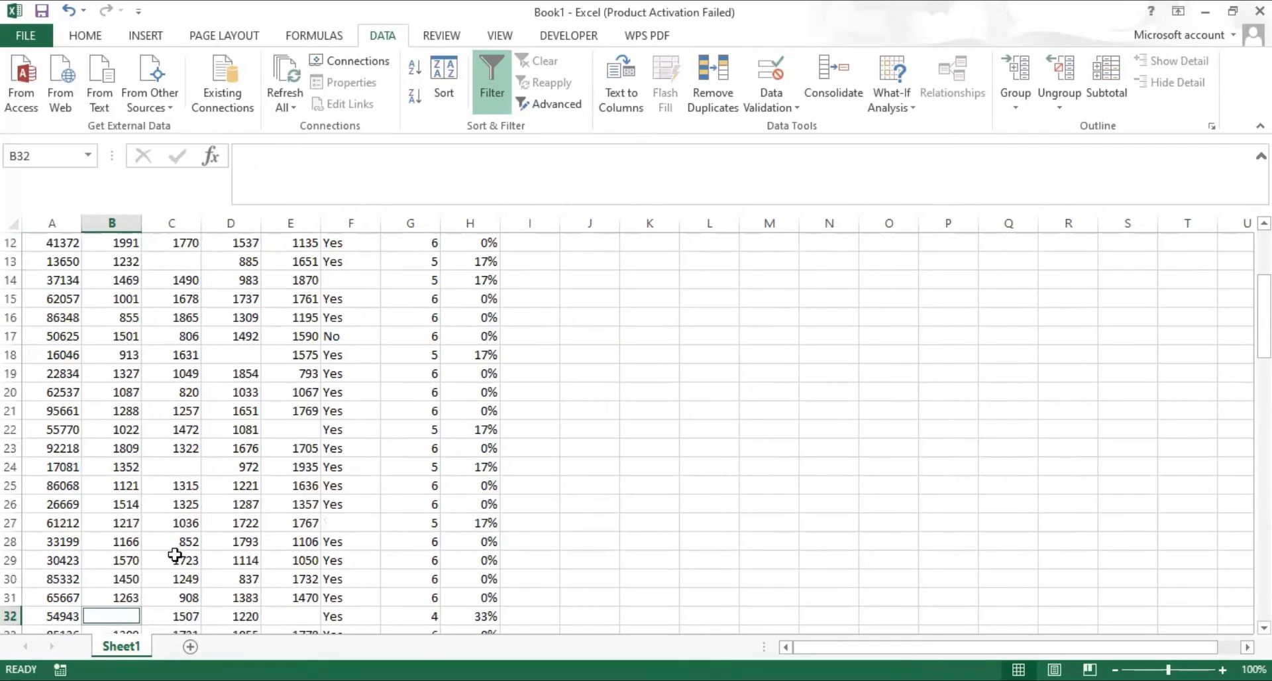
Write the formula =AVERAGE(B7:B97) in B32, the first of the selected blank cells
left_click_drag(1263, 317, 1263, 351)
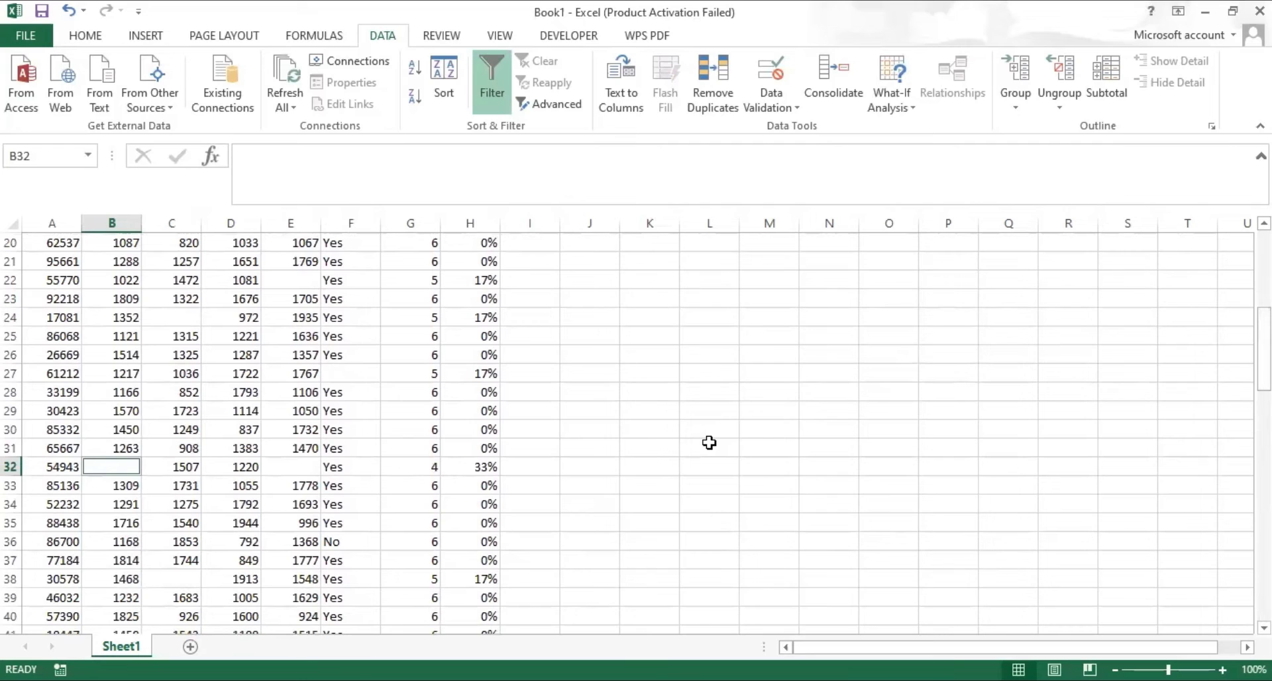
type("=A")
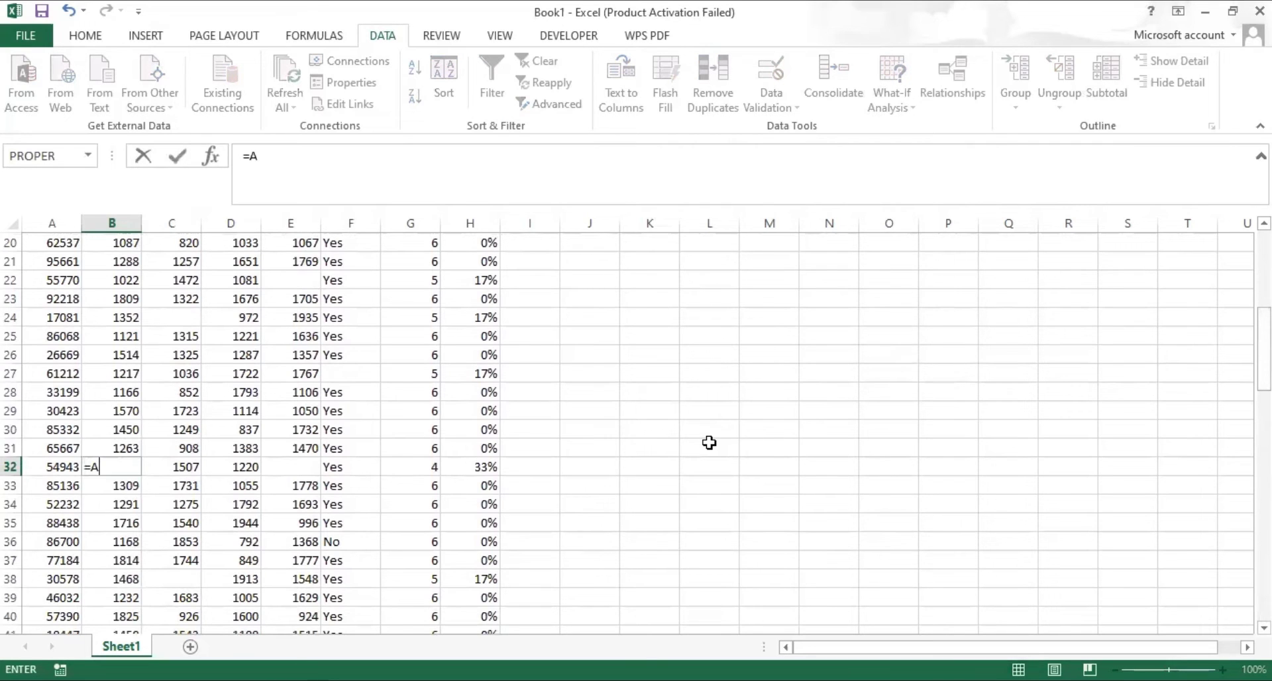
type("VERAGE")
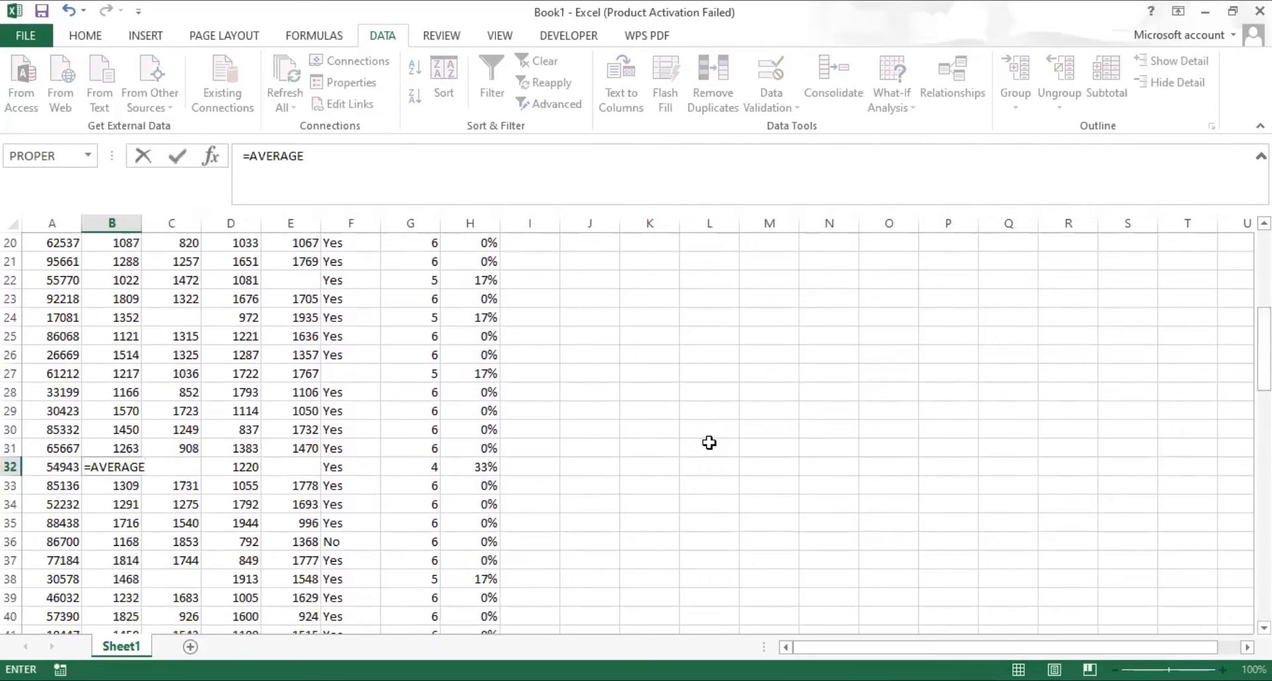
type("(")
left_click_drag(1263, 349, 1263, 282)
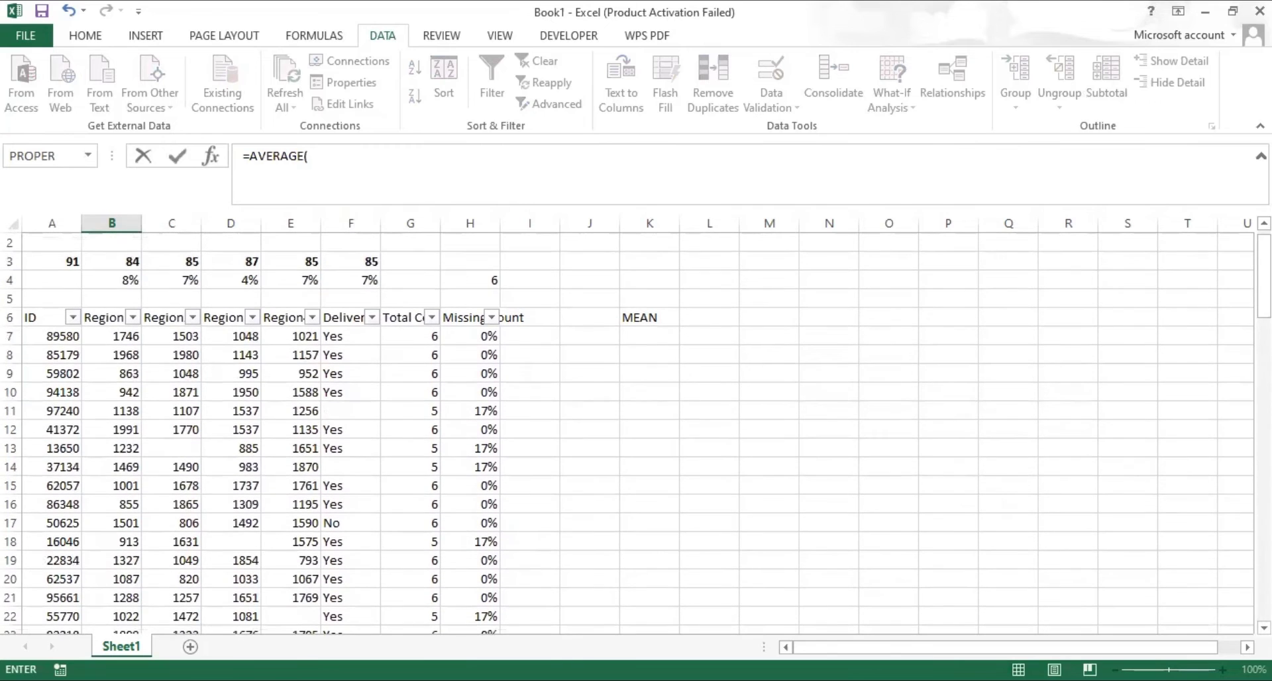
left_click(115, 341)
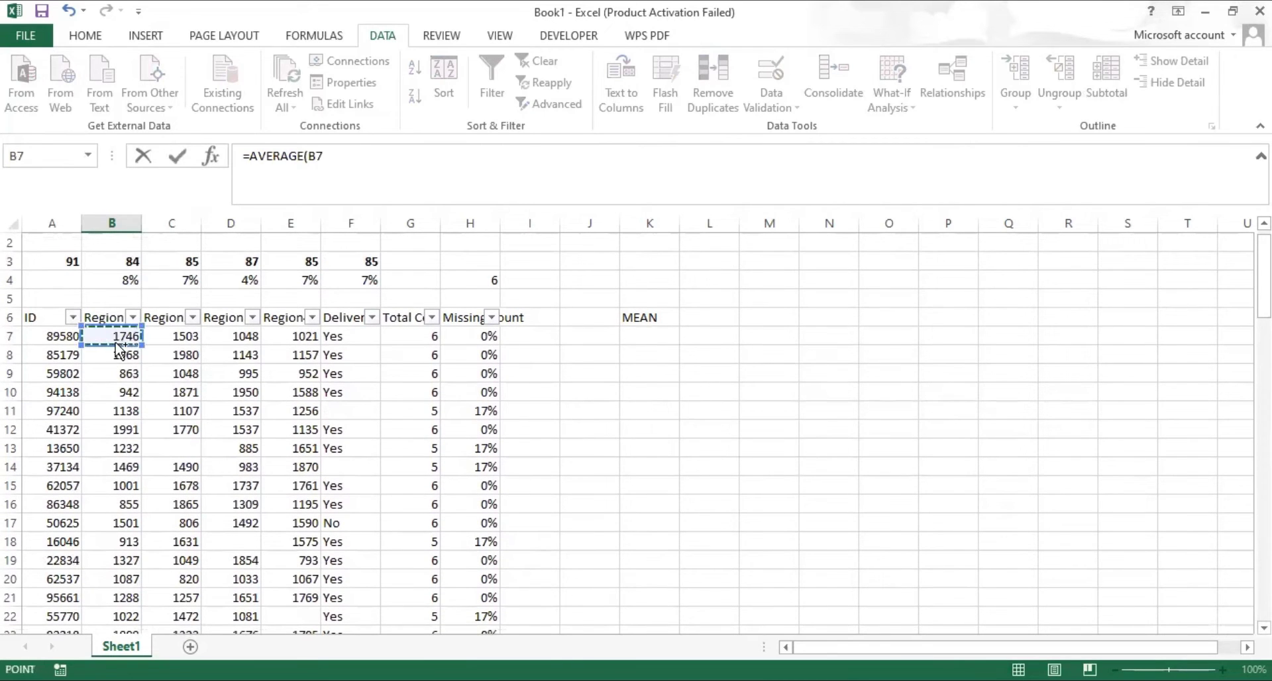
key("shift+Down")
key("shift+Down")
key("shift+Down")
key("shift+Down")
key("shift+Down")
key("shift+Down")
key("shift+Down")
key("shift+Down")
key("shift+Down")
key("shift+Down")
key("shift+Down")
key("shift+Down")
key("shift+Down")
key("shift+Down")
key("shift+Down")
key("shift+Down")
key("shift+Down")
key("shift+Down")
key("shift+Down")
key("shift+Down")
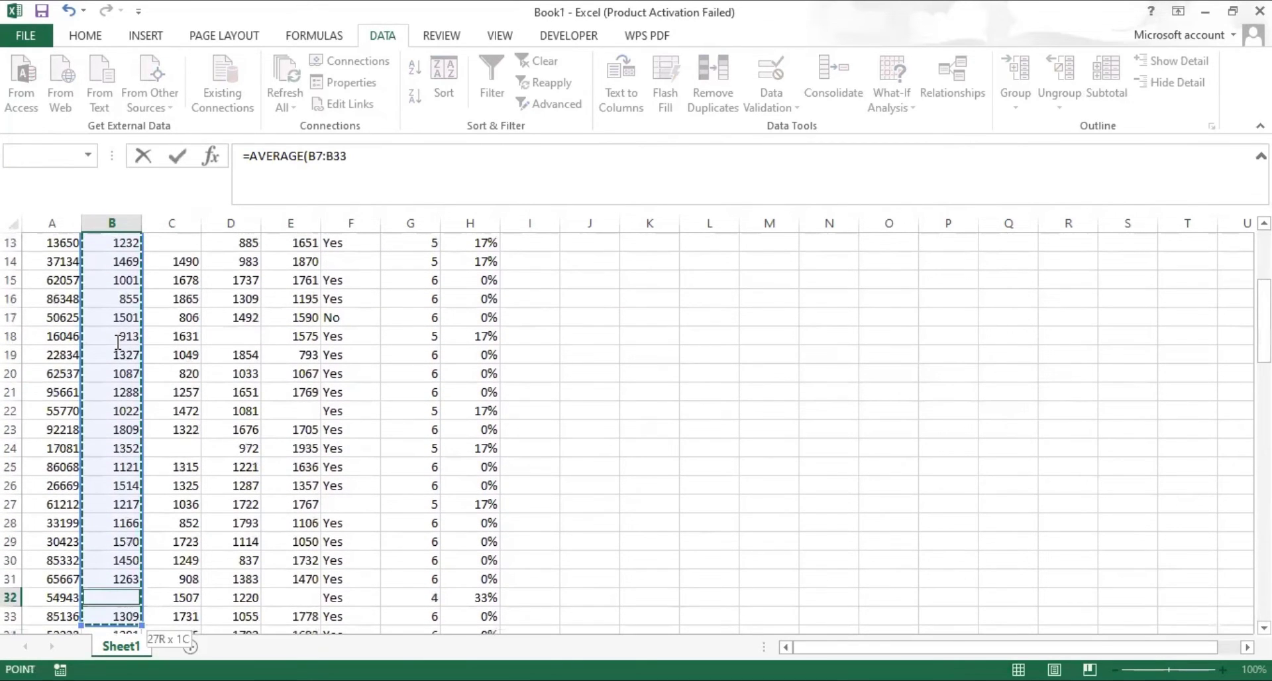
key("shift+Down")
key("shift+Down")
key("shift+Down")
key("shift+Down")
key("shift+Down")
key("shift+Down")
key("shift+Down")
key("shift+Down")
key("shift+Down")
key("shift+Down")
key("shift+Down")
key("shift+Down")
key("shift+Down")
key("shift+Down")
key("shift+Down")
key("shift+Down")
key("shift+Down")
key("shift+Down")
key("shift+Down")
key("shift+Down")
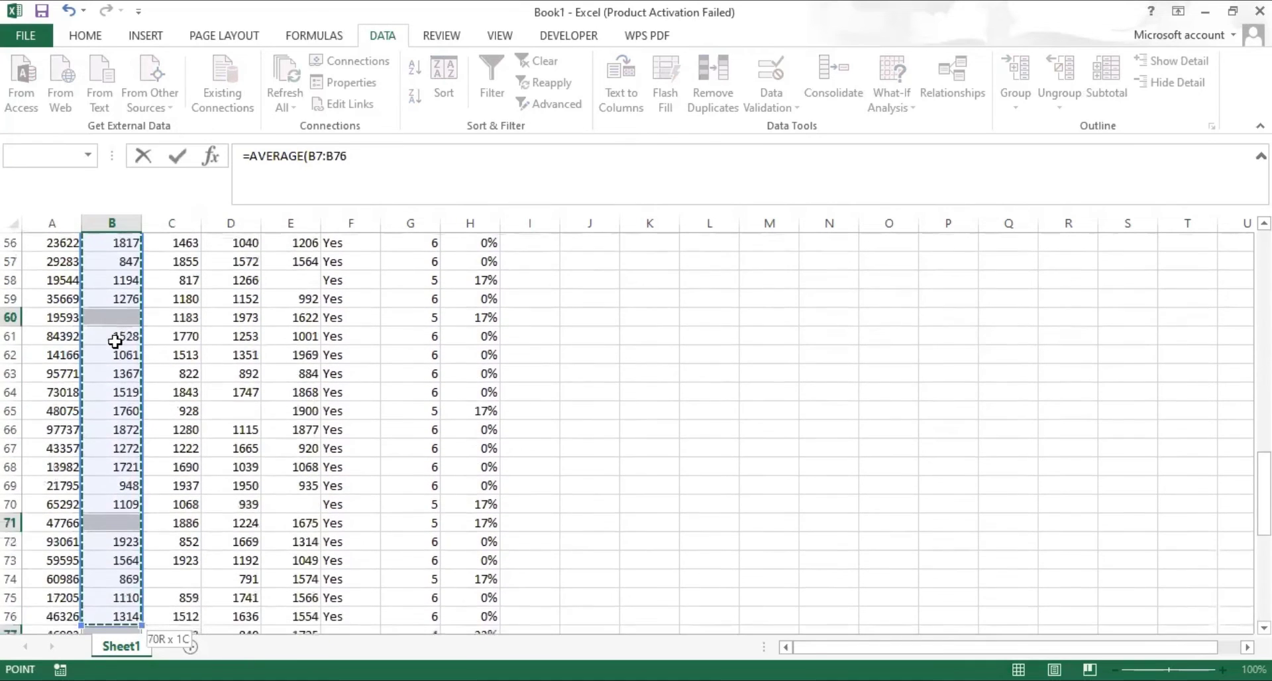
key("shift+Down")
key("shift+Down")
key("shift+Down")
key("shift+Down")
key("shift+Down")
key("shift+Down")
key("shift+Down")
key("shift+Down")
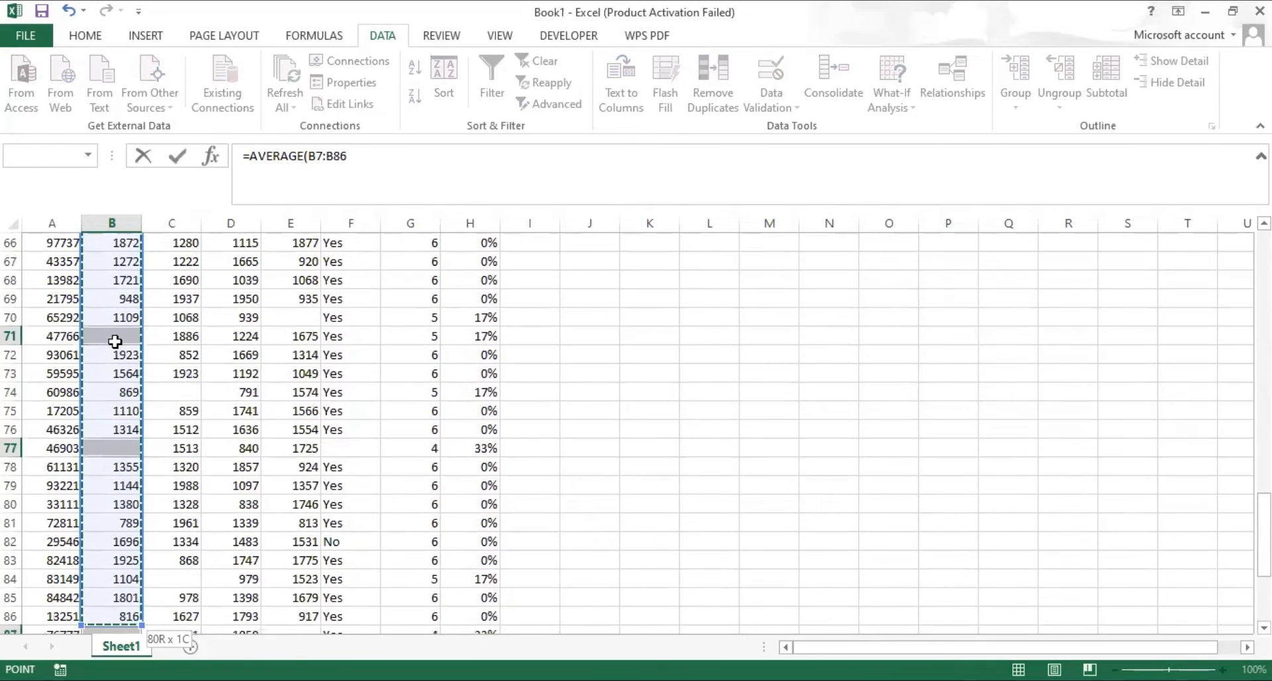
key("shift+Down")
key("shift+Down")
key("shift+Down")
key("shift+Down")
key("shift+Down")
key("shift+Down")
key("shift+Down")
key("shift+Down")
key("shift+Down")
key("shift+Down")
key("shift+Down")
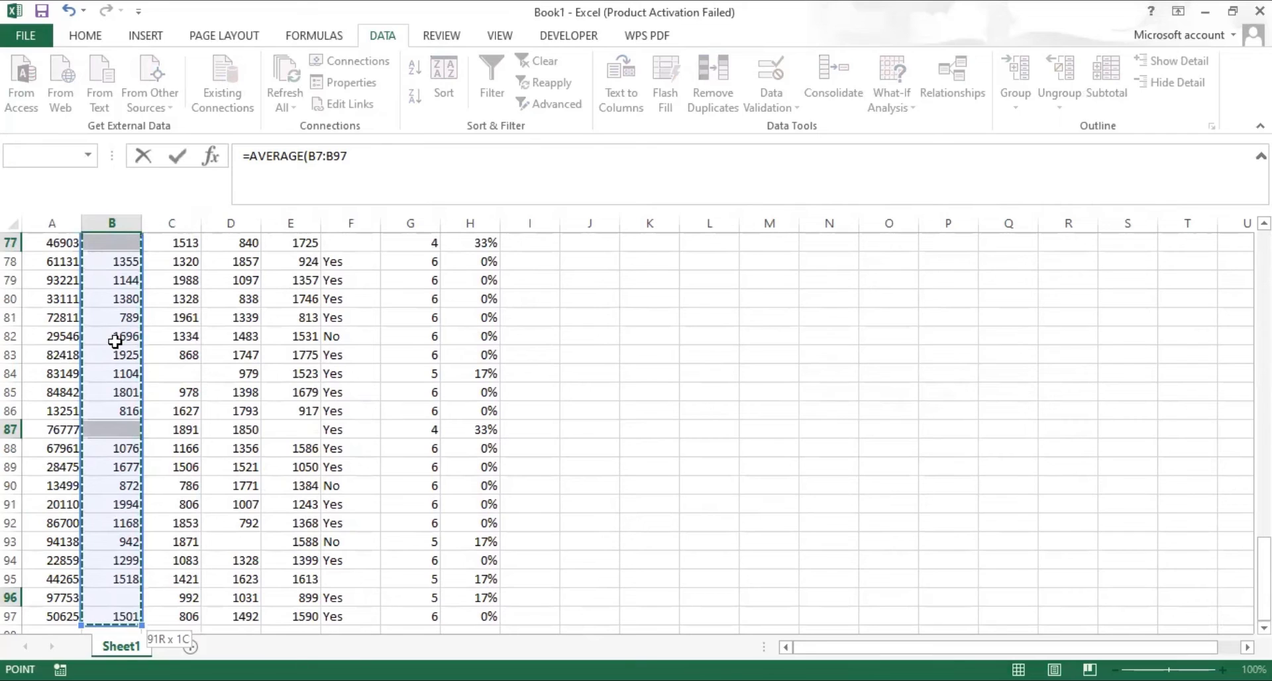
type(")")
left_click_drag(115, 341, 115, 341)
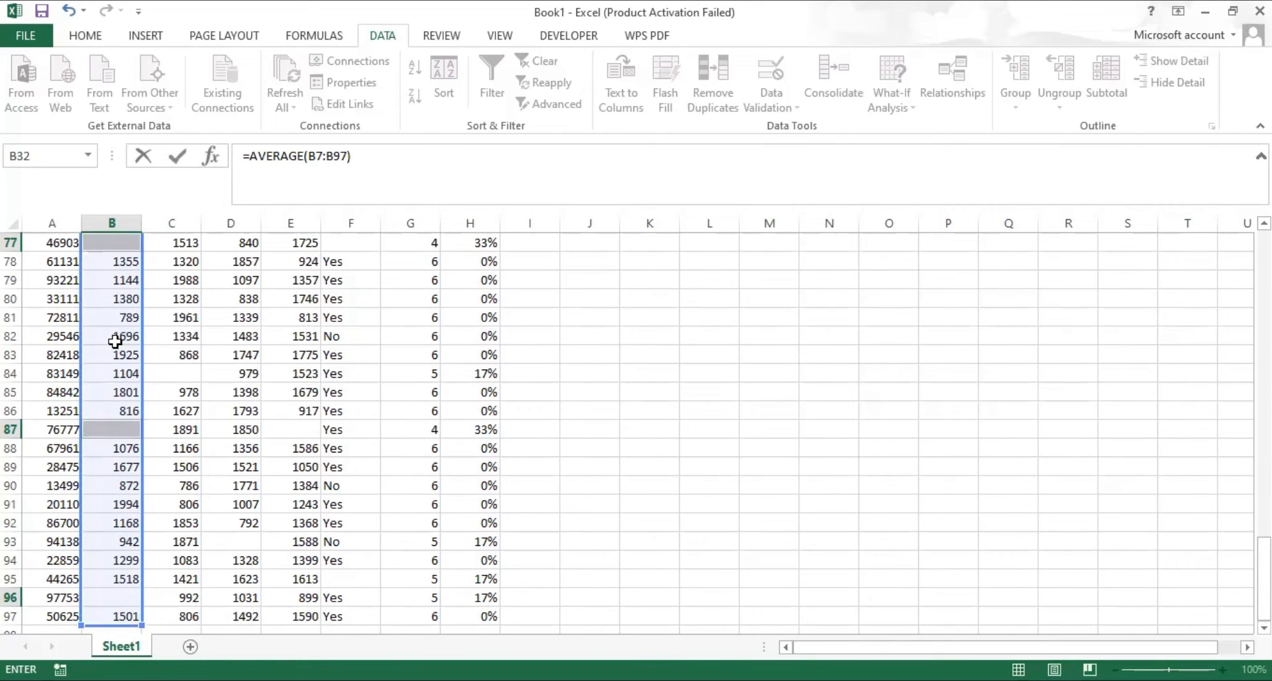
Make the range references absolute and try to enter =AVERAGE($B$7:$B$97) in B32
left_click(334, 156)
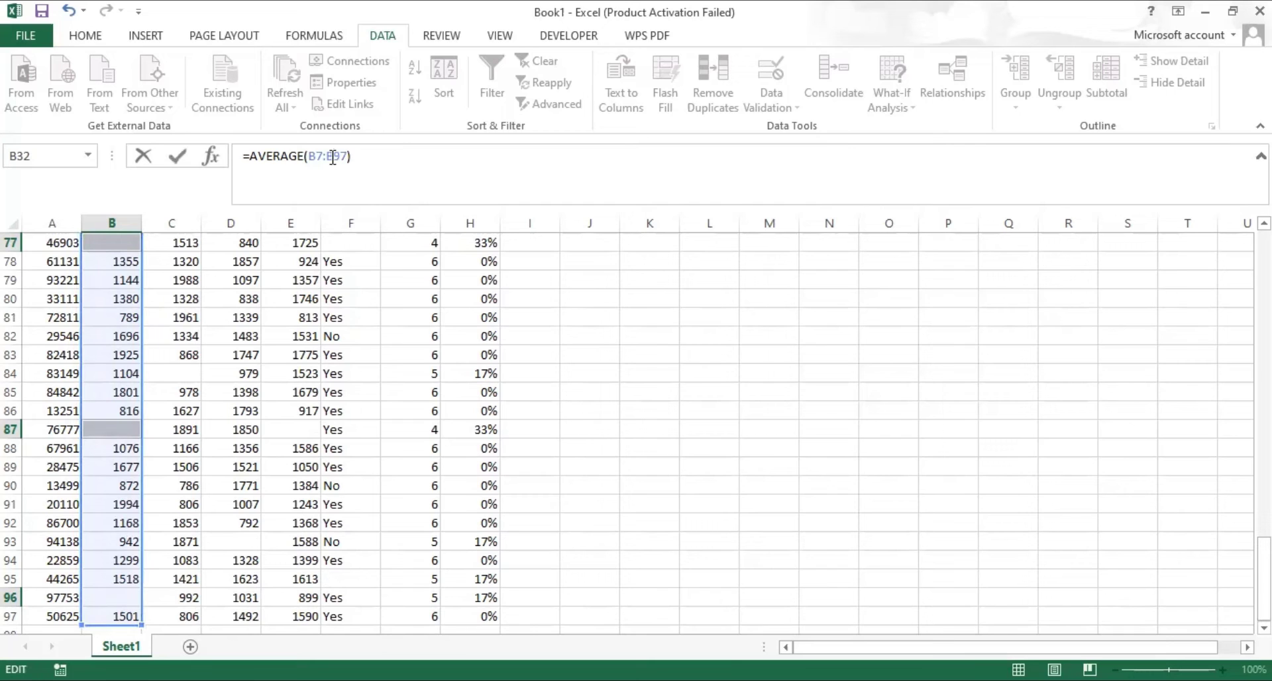
key("F4")
left_click(310, 155)
key("F4")
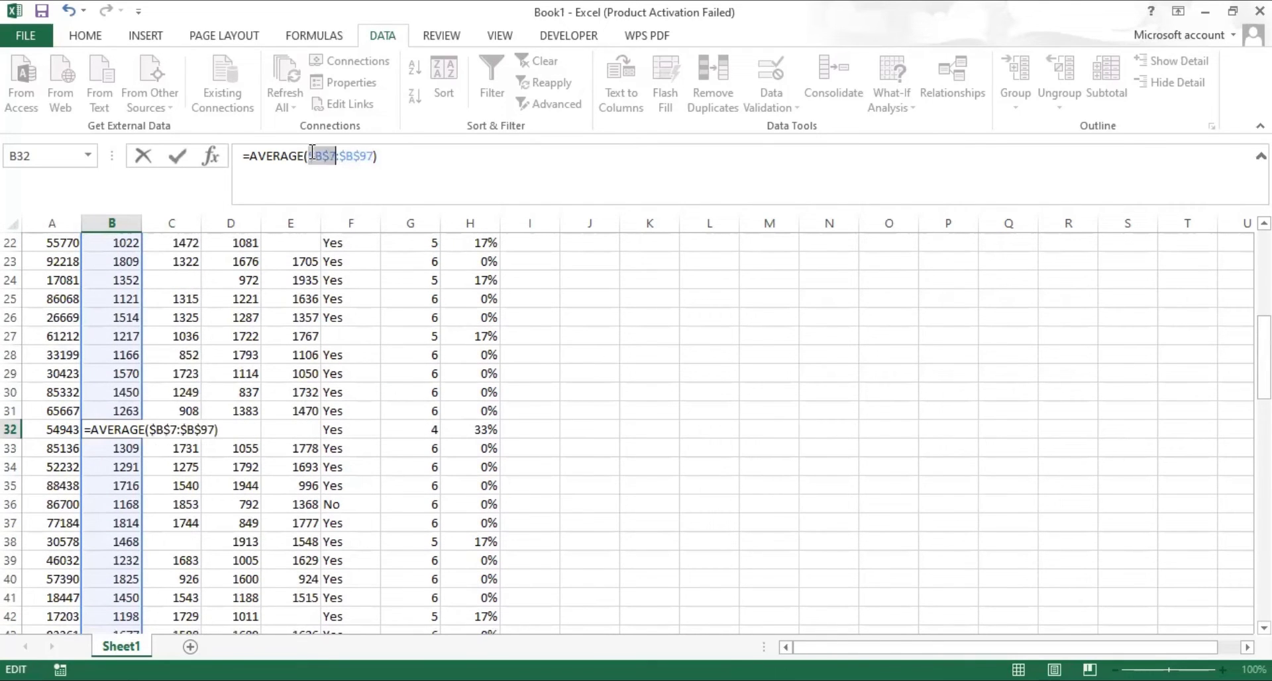
left_click(385, 155)
key("Return")
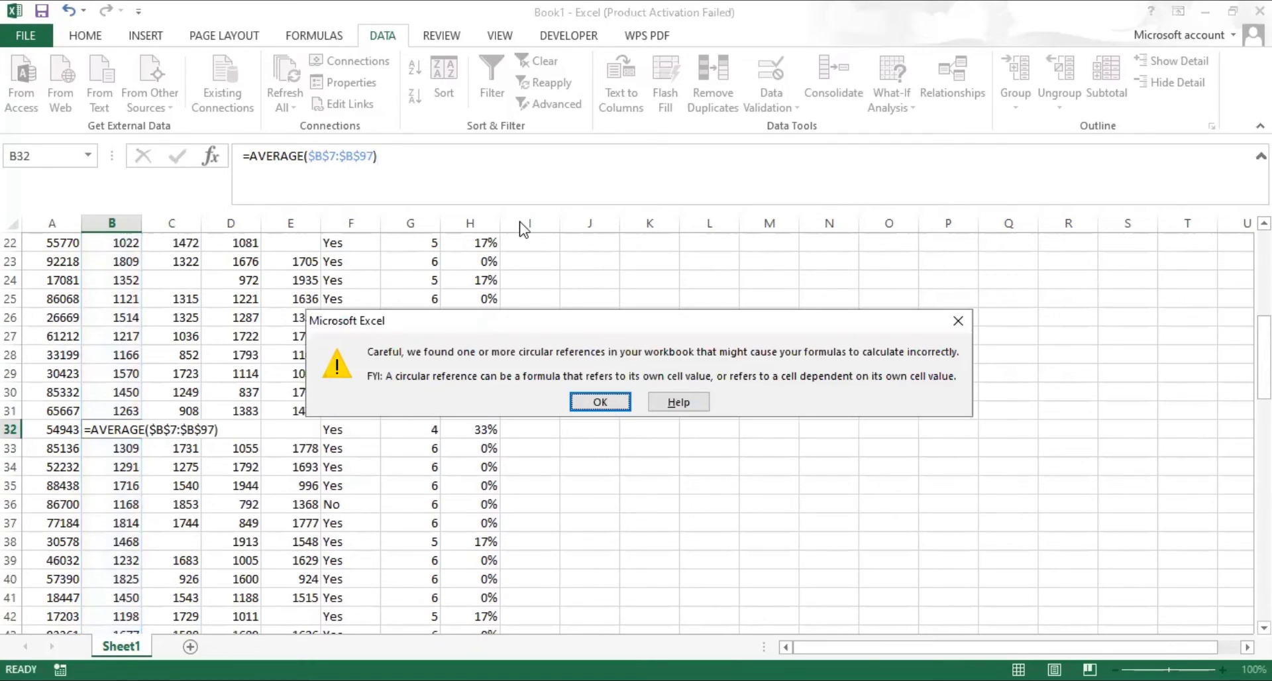
left_click(602, 401)
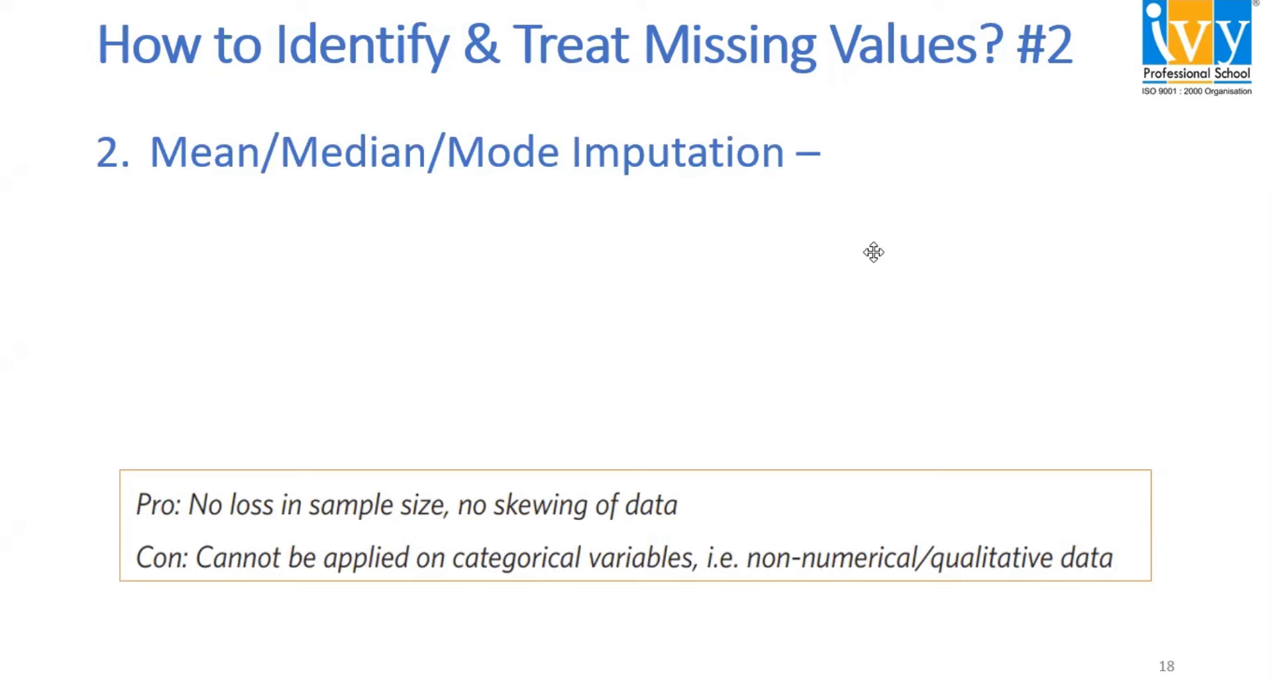
key("Right")
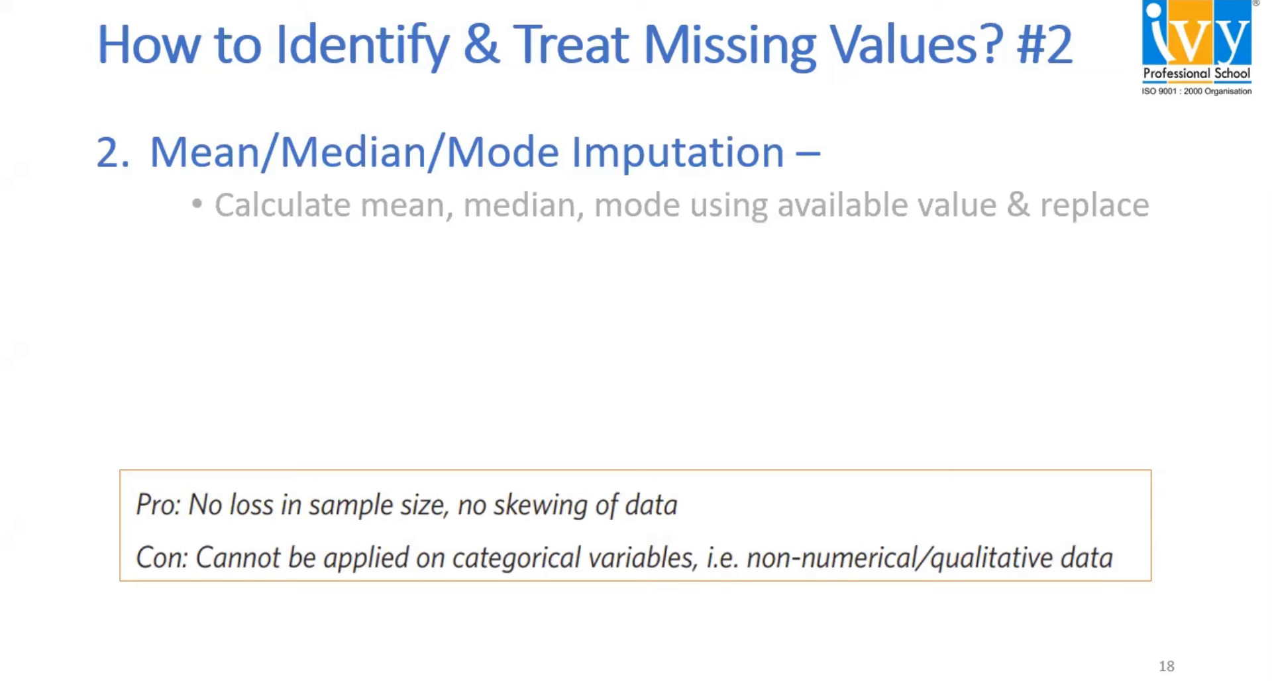
key("Right")
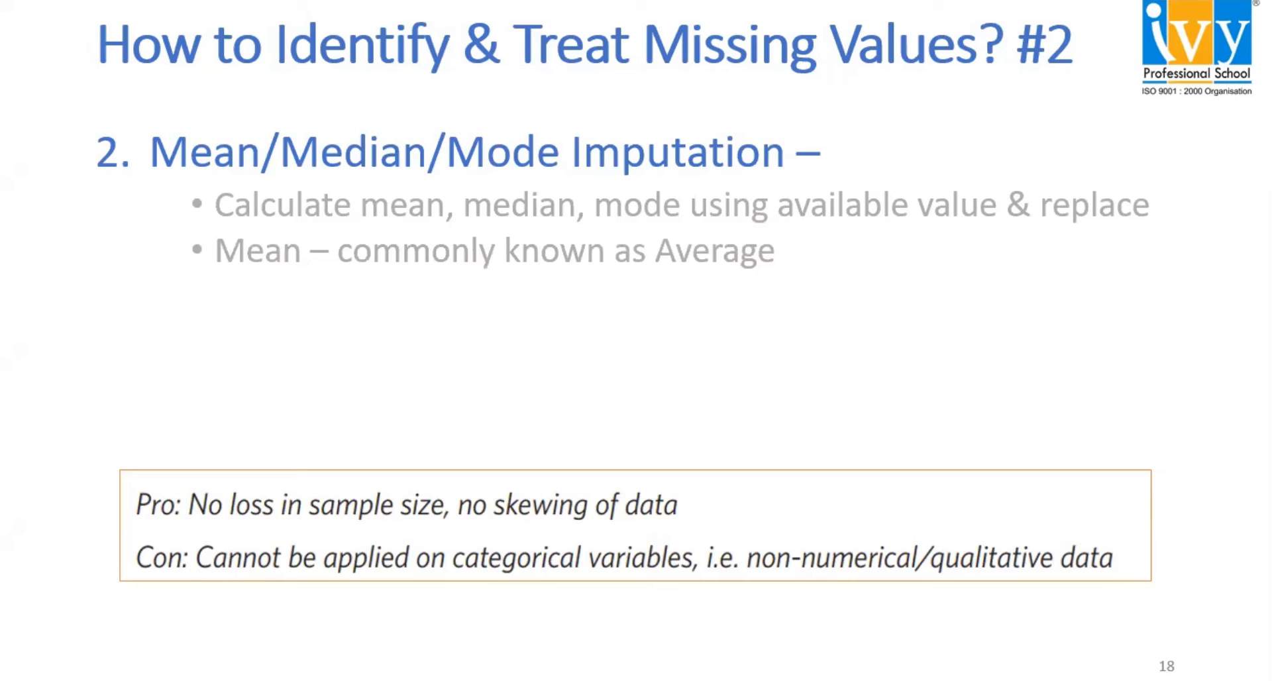
key("Right")
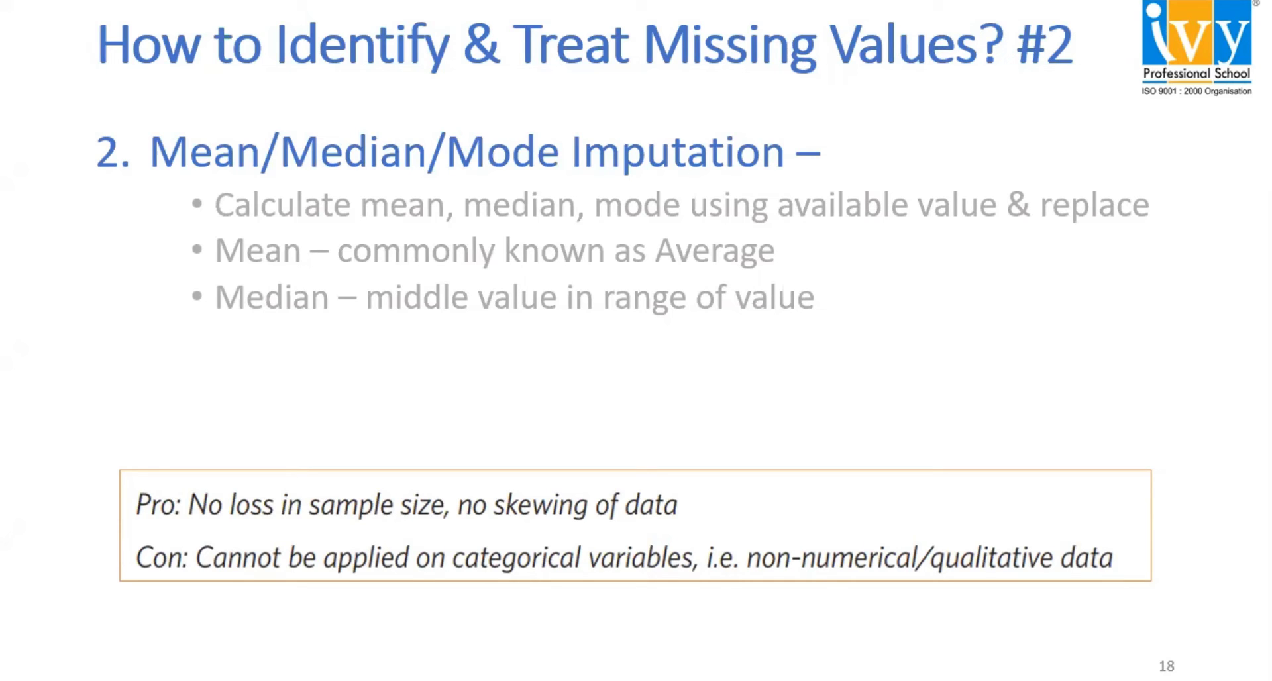
key("Right")
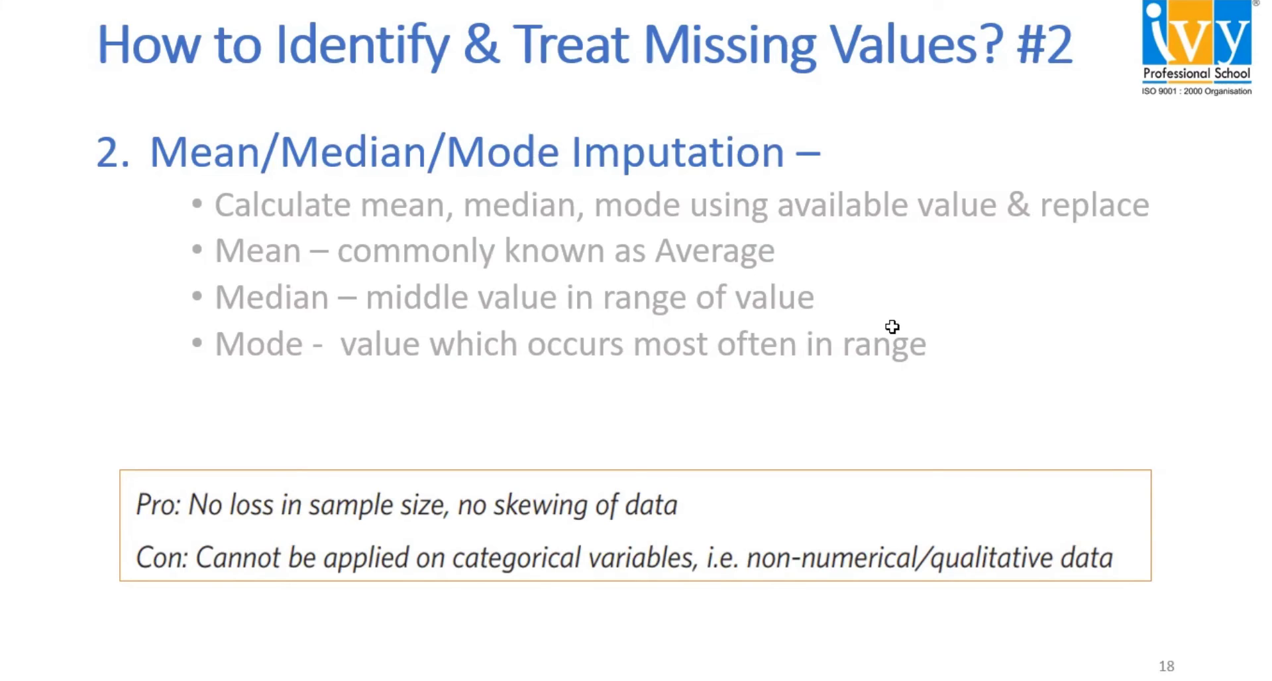
Switch to the Ivy_Data Preparation_Part2 workbook and insert an empty column before Region2 on the MIssing Value sheet
key("alt+Tab")
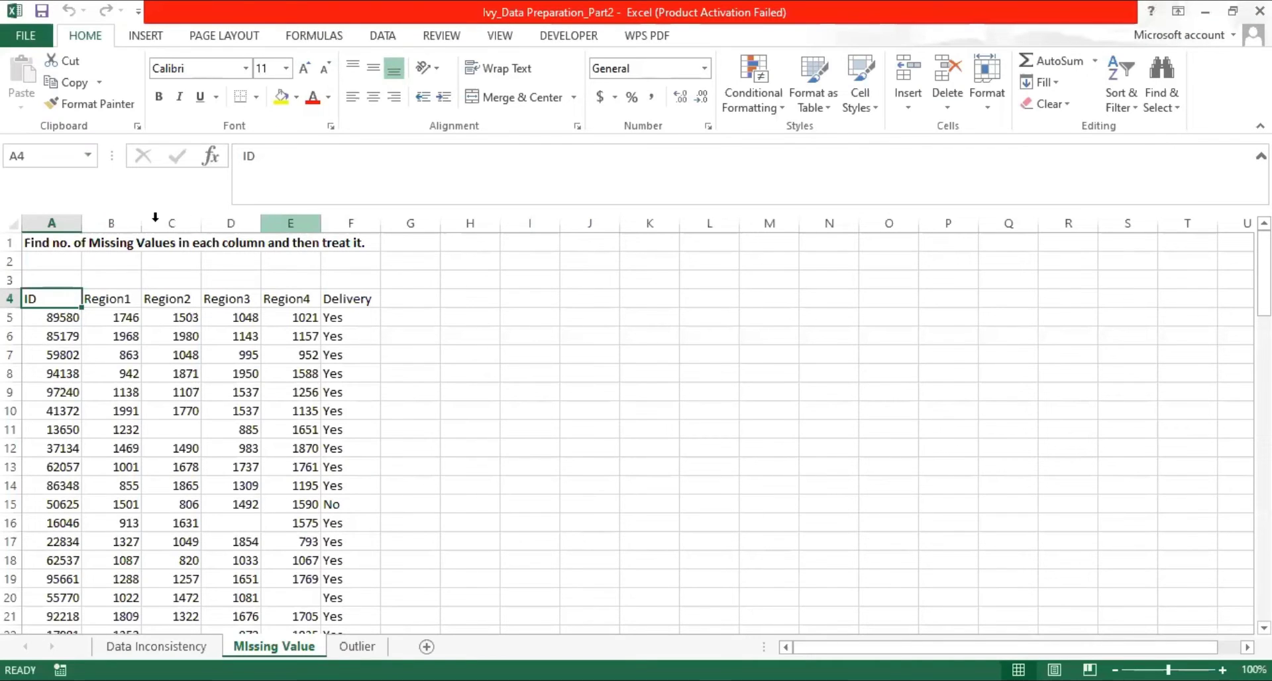
left_click(155, 217)
right_click(155, 217)
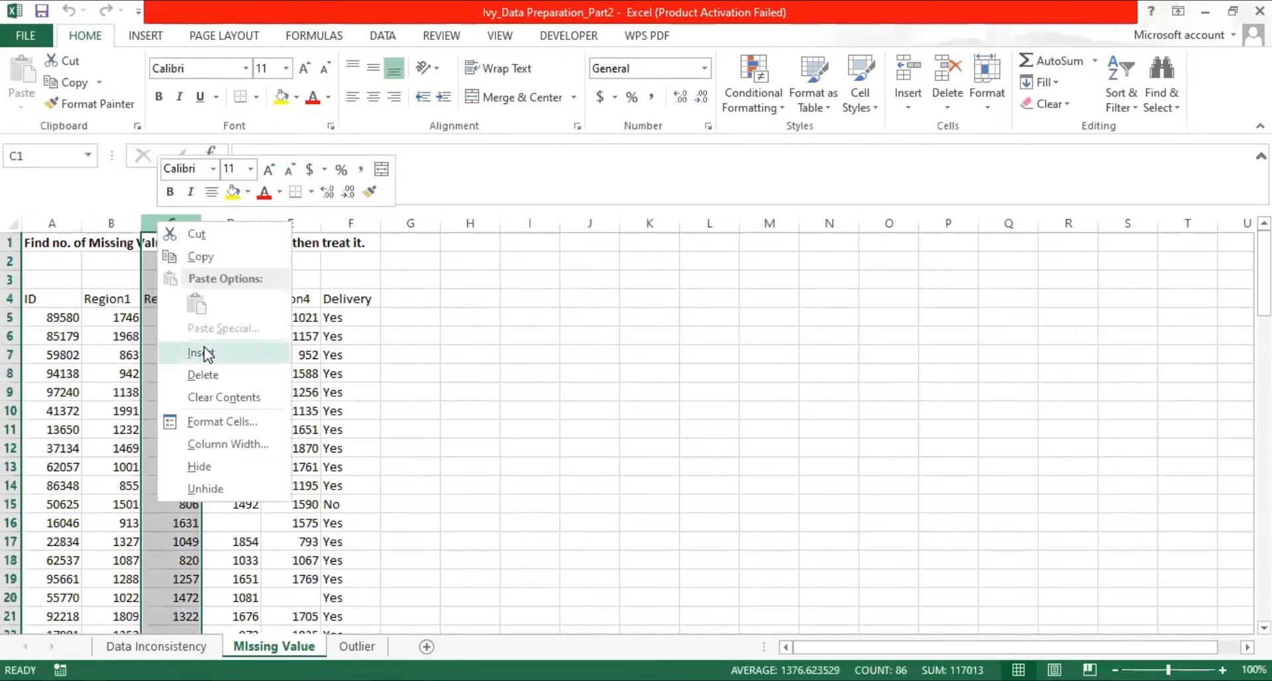
left_click(208, 355)
Copy the Region1 header from B4 into C4 as the header of the empty column
left_click(115, 299)
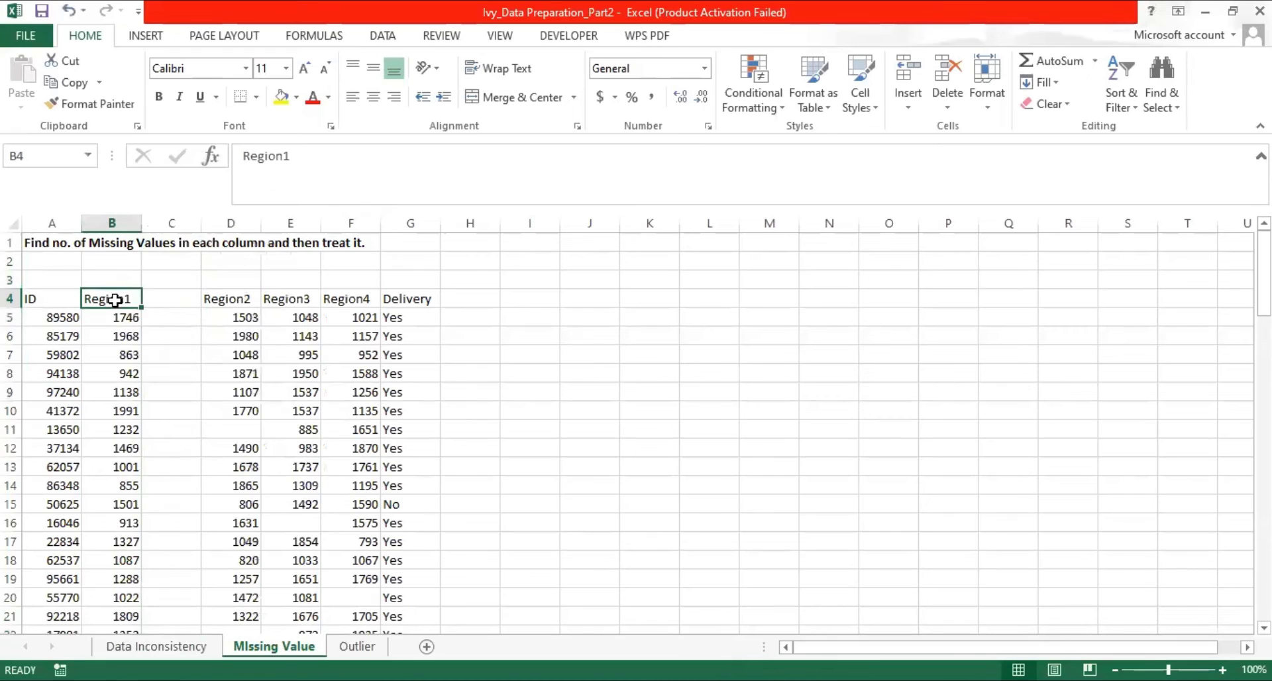
key("ctrl+c")
left_click(173, 300)
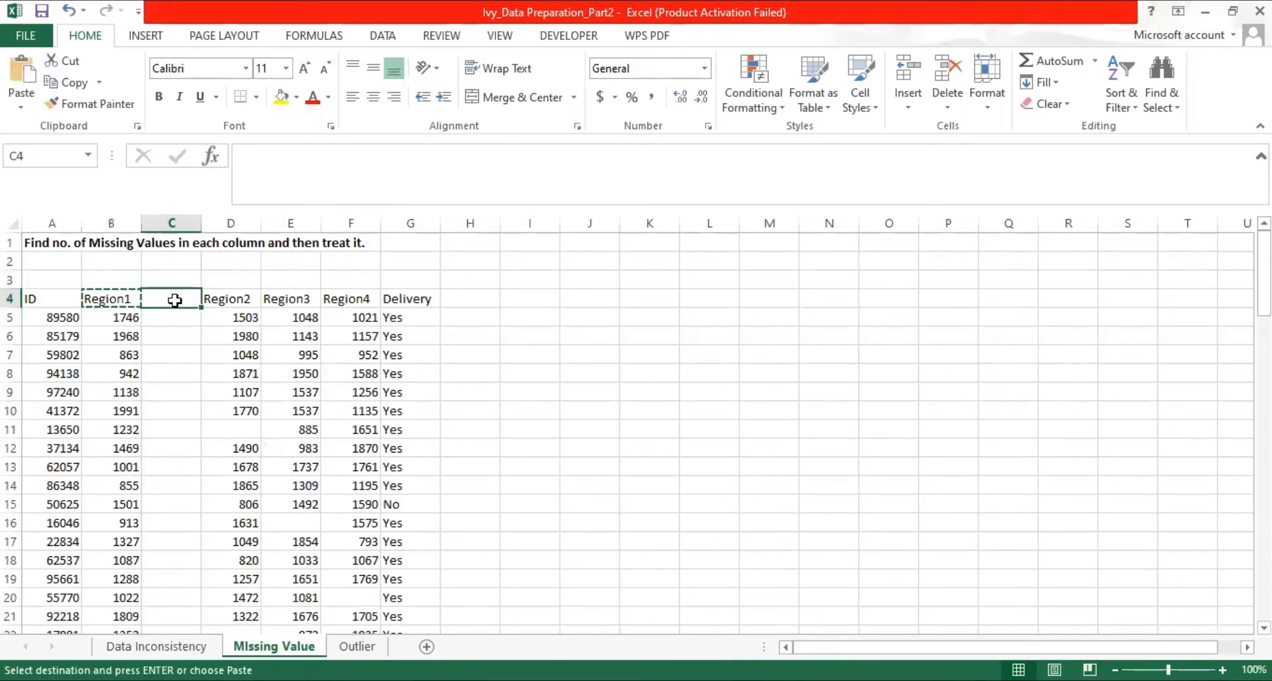
key("ctrl+v")
left_click(158, 315)
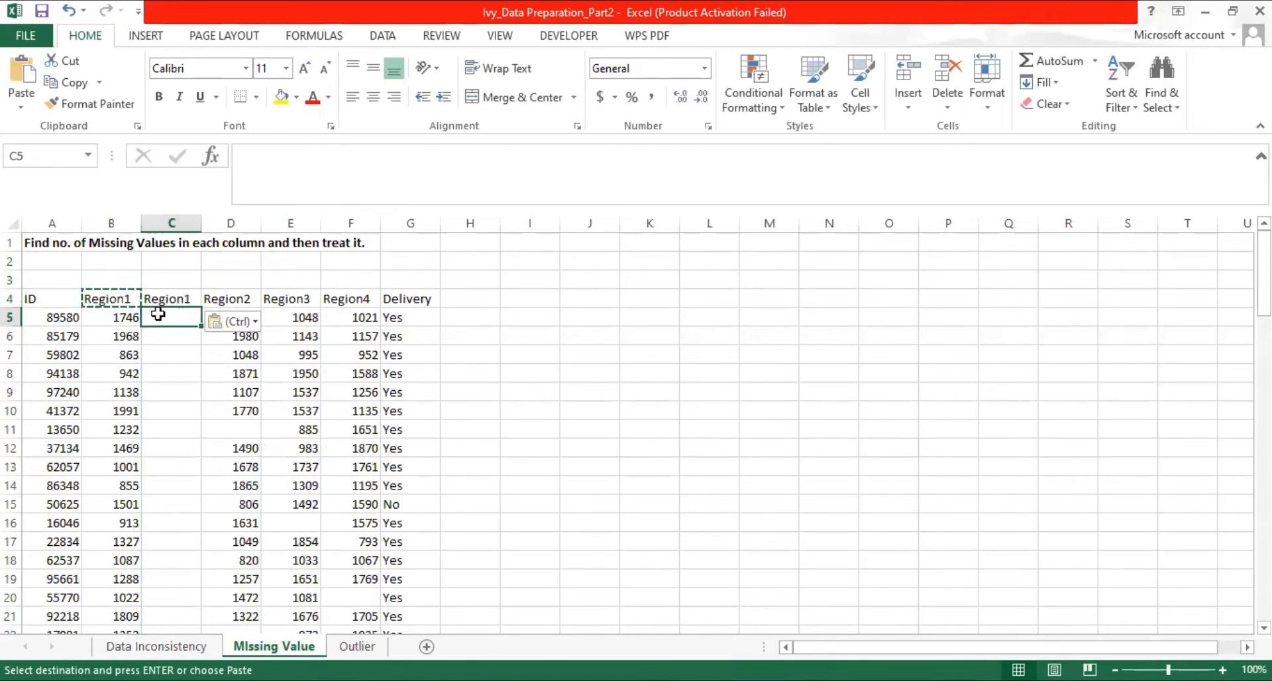
key("Escape")
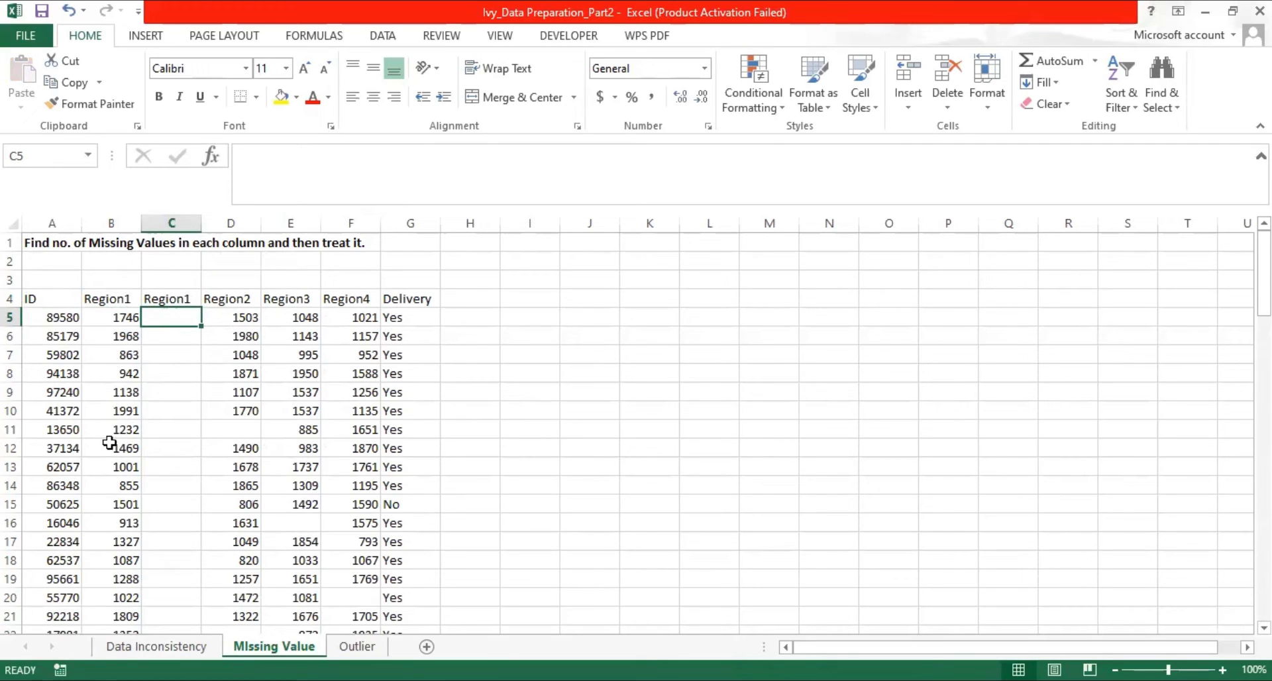
Copy the original Region1 values in B5:B95 into the new Region1 column starting at C5
left_click(116, 315)
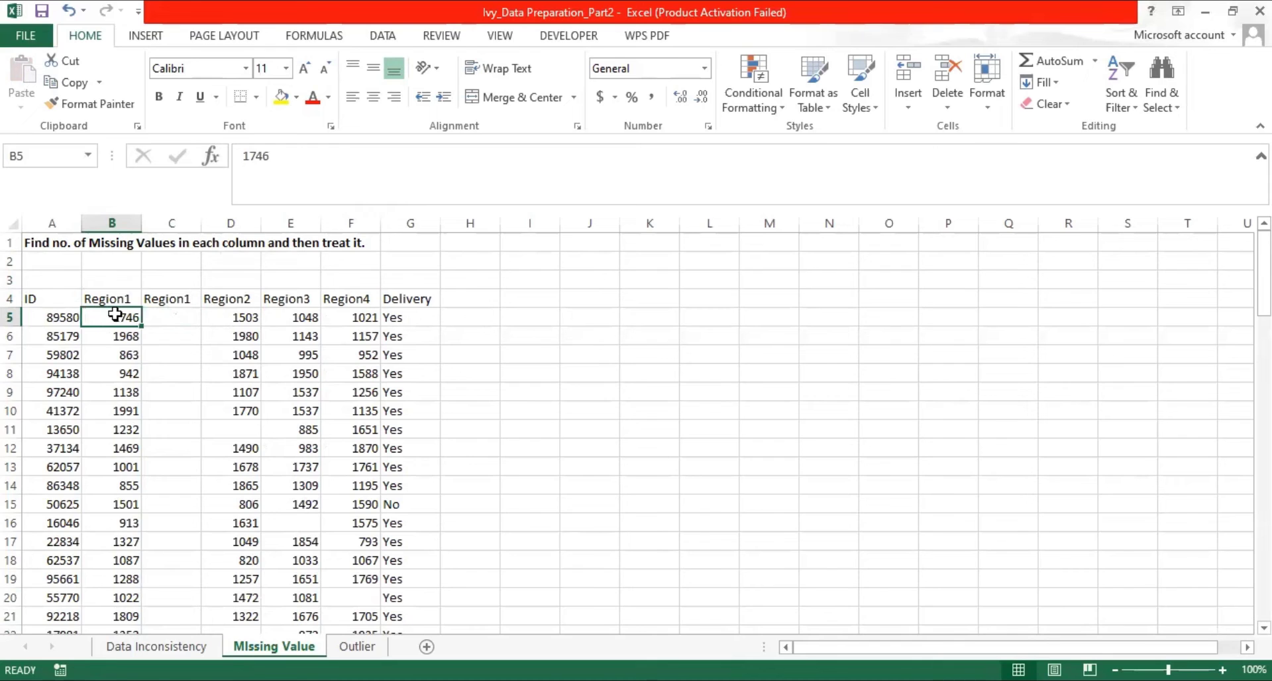
left_click_drag(115, 314, 133, 626)
left_click_drag(115, 314, 115, 313)
scroll(115, 314, "down", 7)
key("ctrl+c")
key("Right")
key("ctrl+Up")
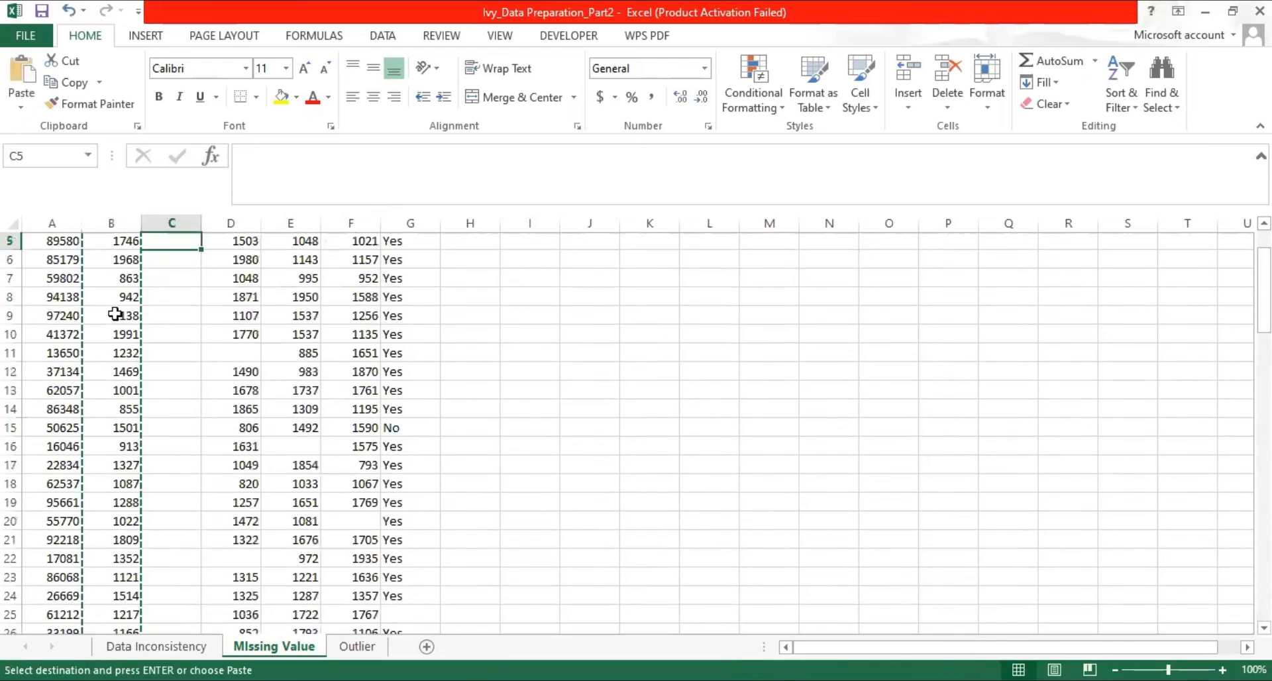
key("Up")
key("Down")
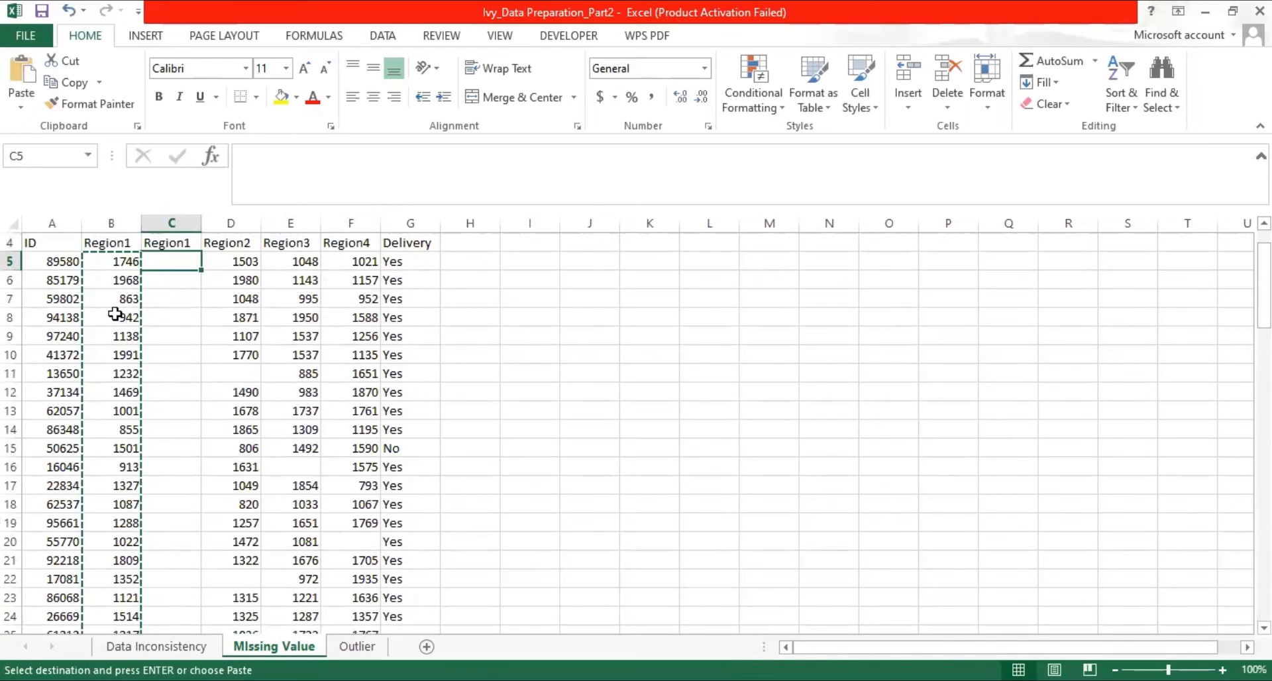
key("ctrl+v")
left_click(677, 401)
key("Escape")
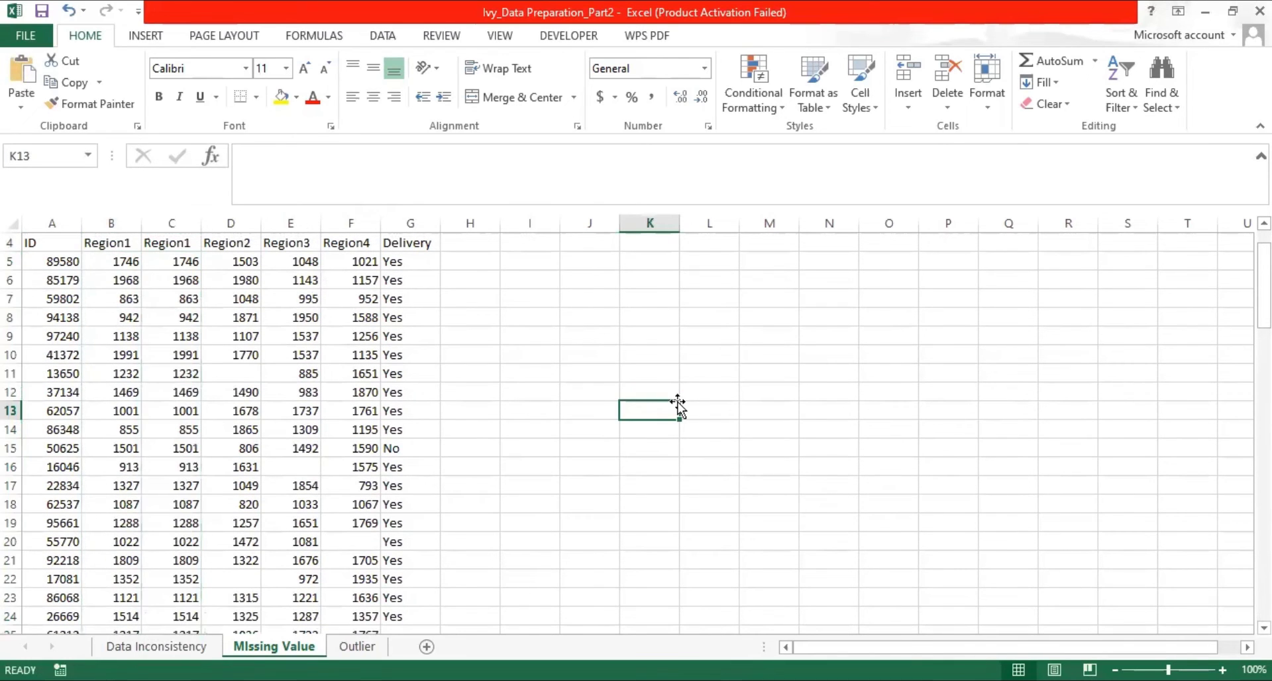
Select only the blank cells within C5:C95 using Go To Special with the Blanks option
left_click(172, 265)
left_click_drag(172, 265, 172, 627)
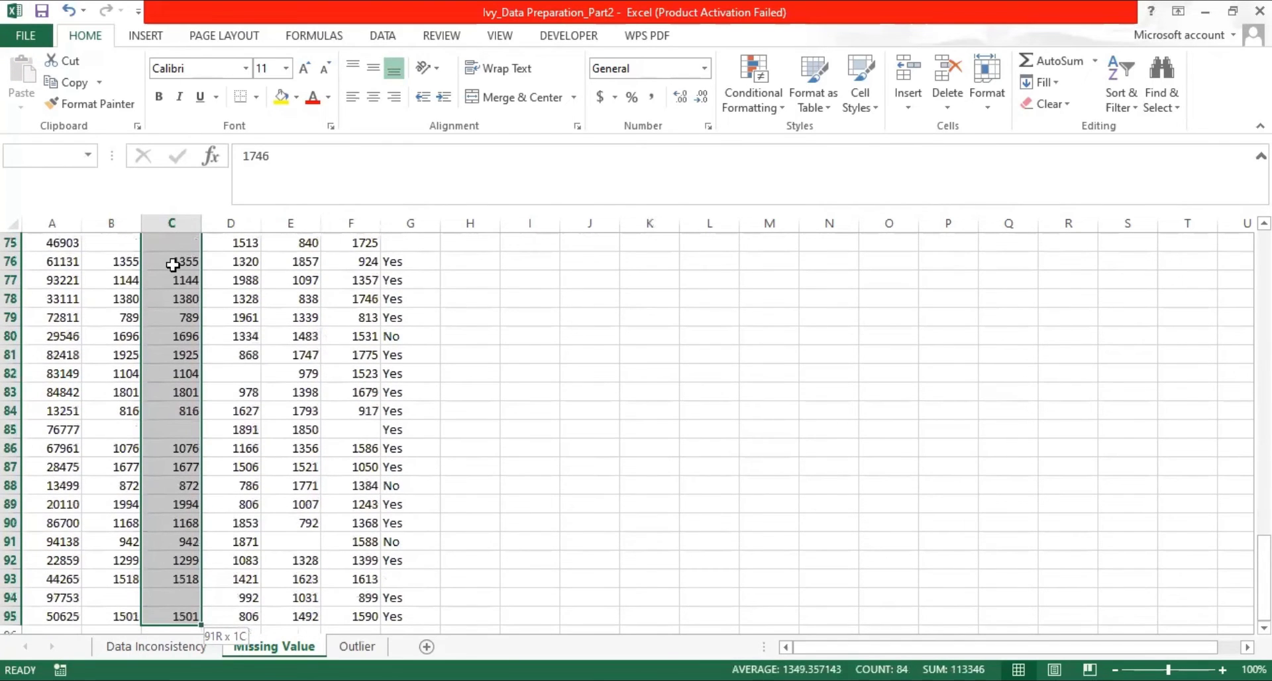
left_click_drag(172, 264, 172, 264)
scroll(173, 264, "down", 7)
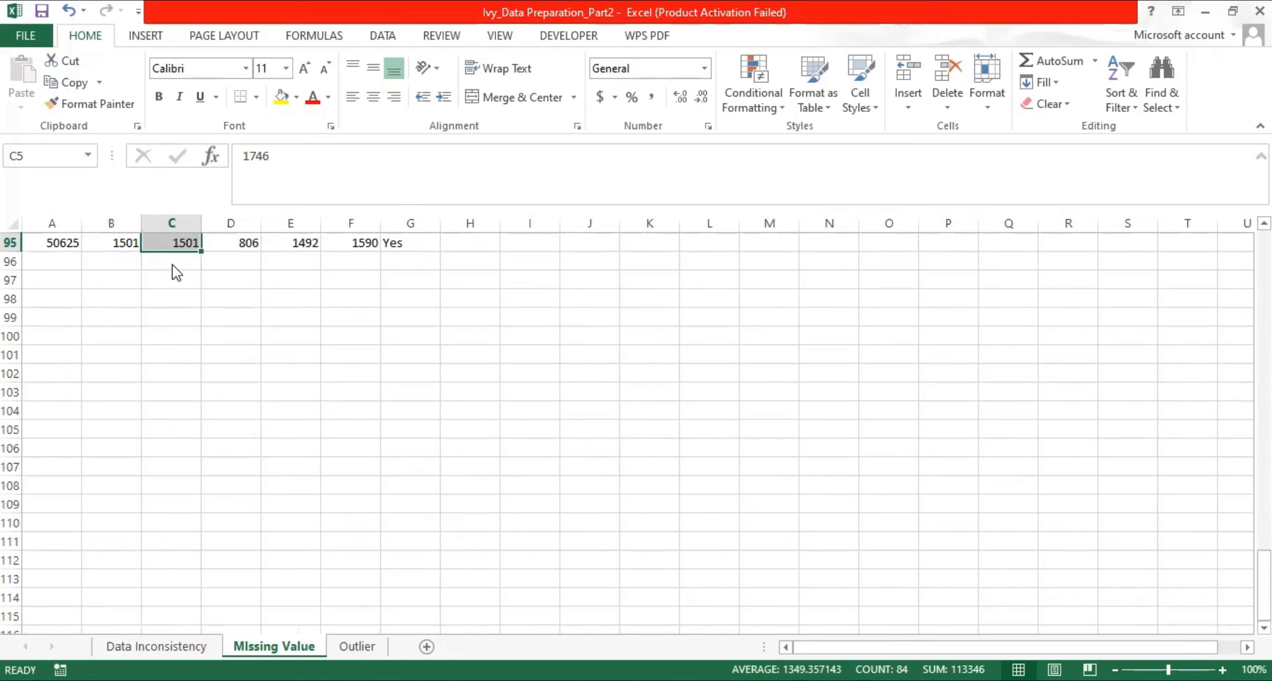
key("ctrl+g")
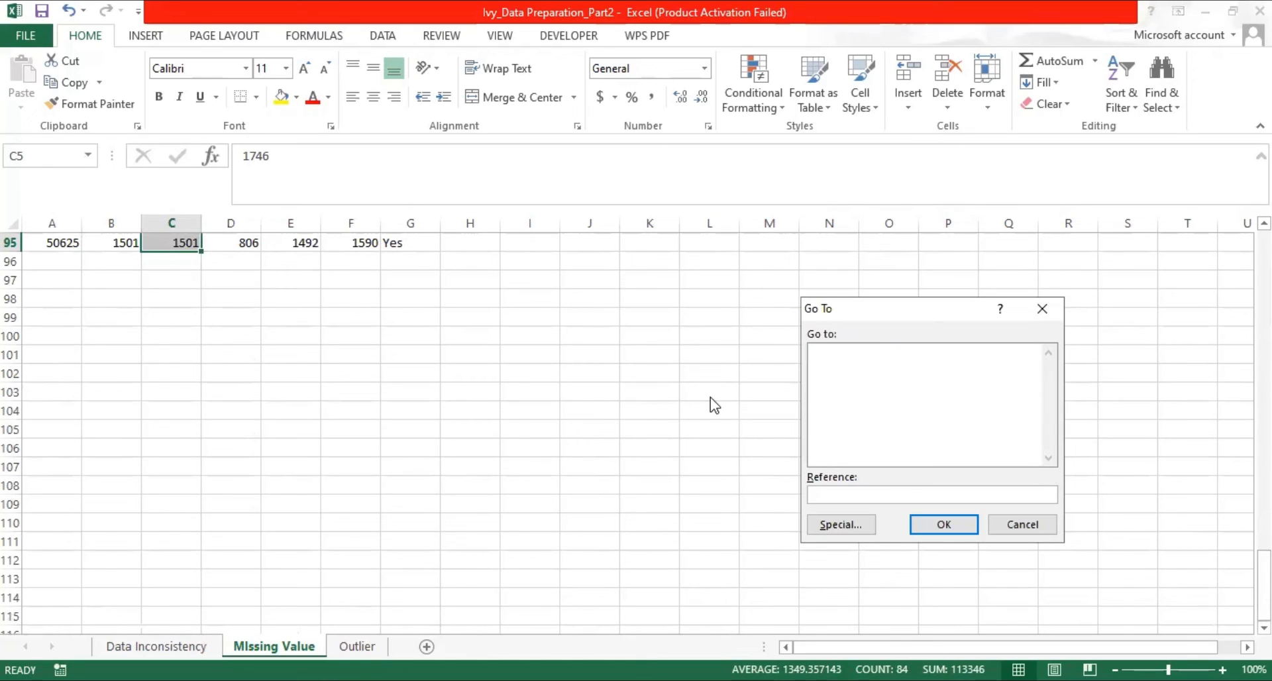
left_click(860, 527)
left_click(807, 450)
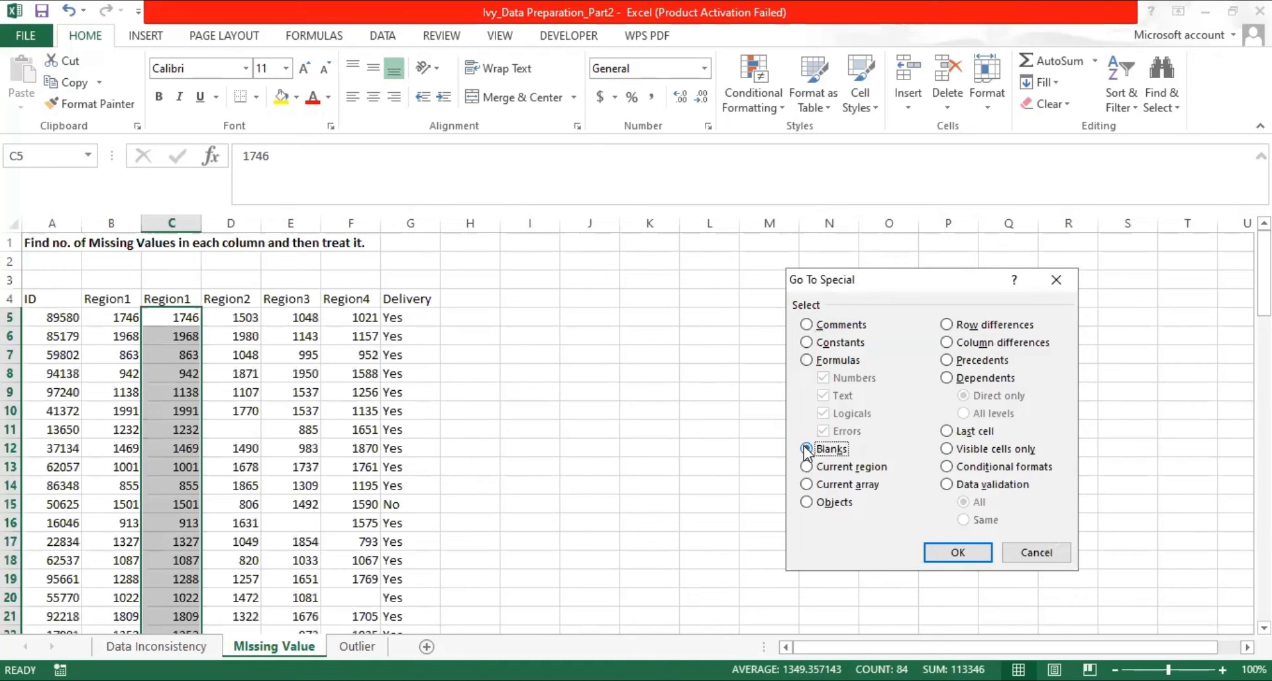
left_click(954, 552)
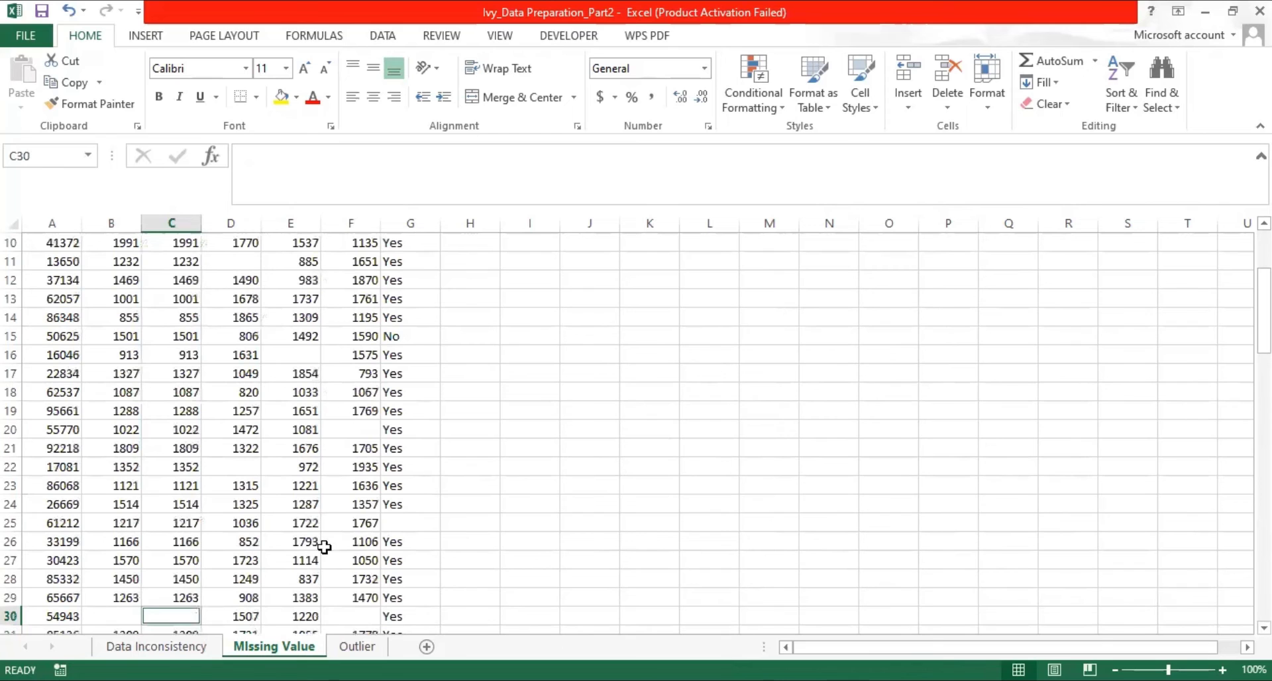
Start an AVERAGE formula in C30, the first selected blank cell, over the original Region1 range B5:B95
mouse_move(1263, 291)
left_mouse_down()
mouse_move(1264, 329)
mouse_move(1264, 311)
left_mouse_up()
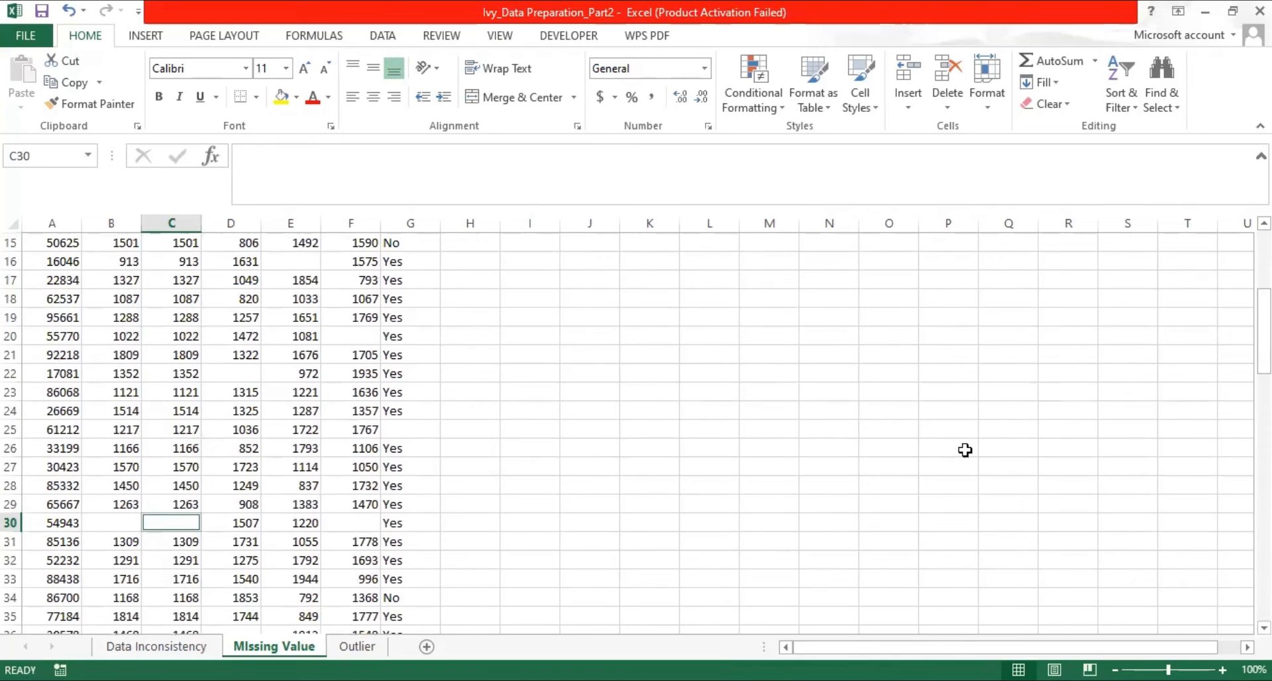
type("=")
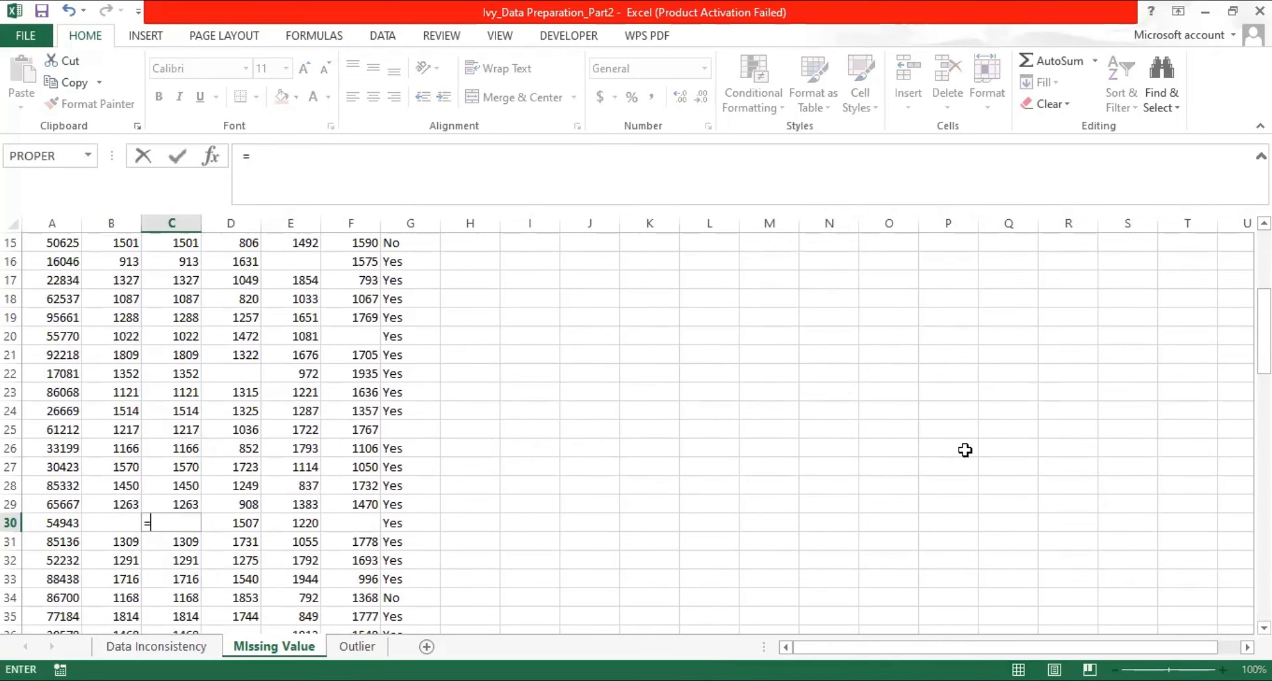
type("AVERAGE")
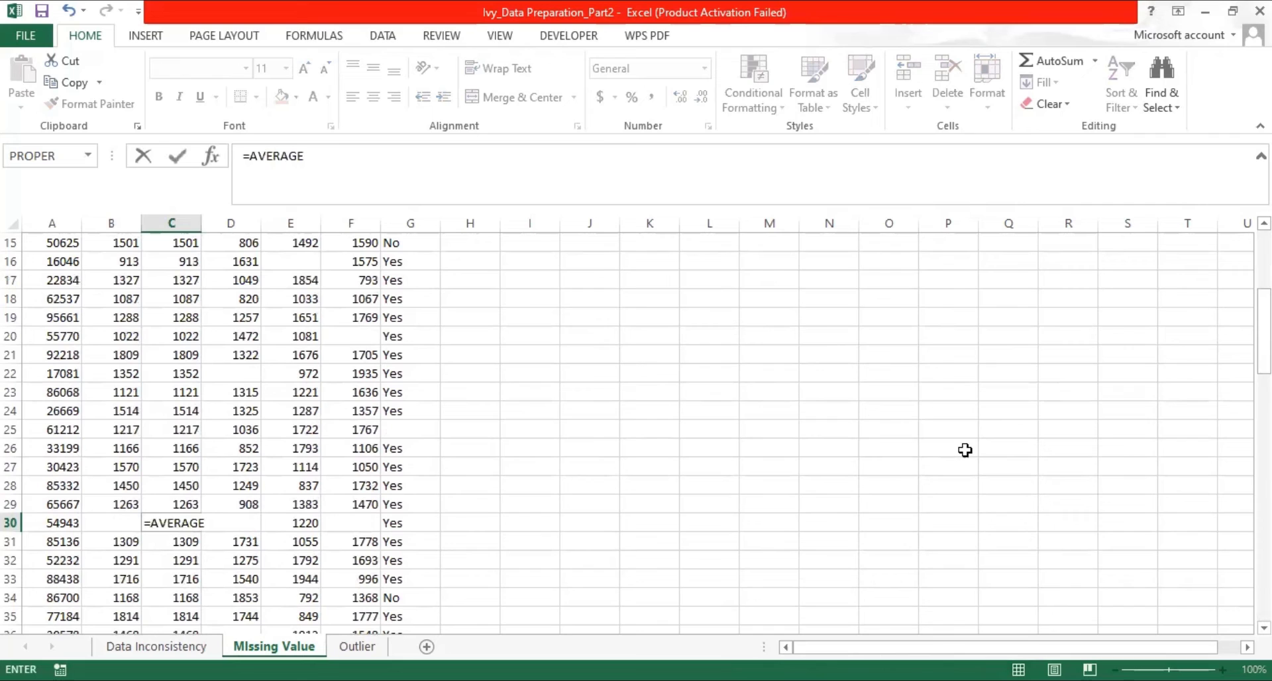
type("(")
left_click(104, 336)
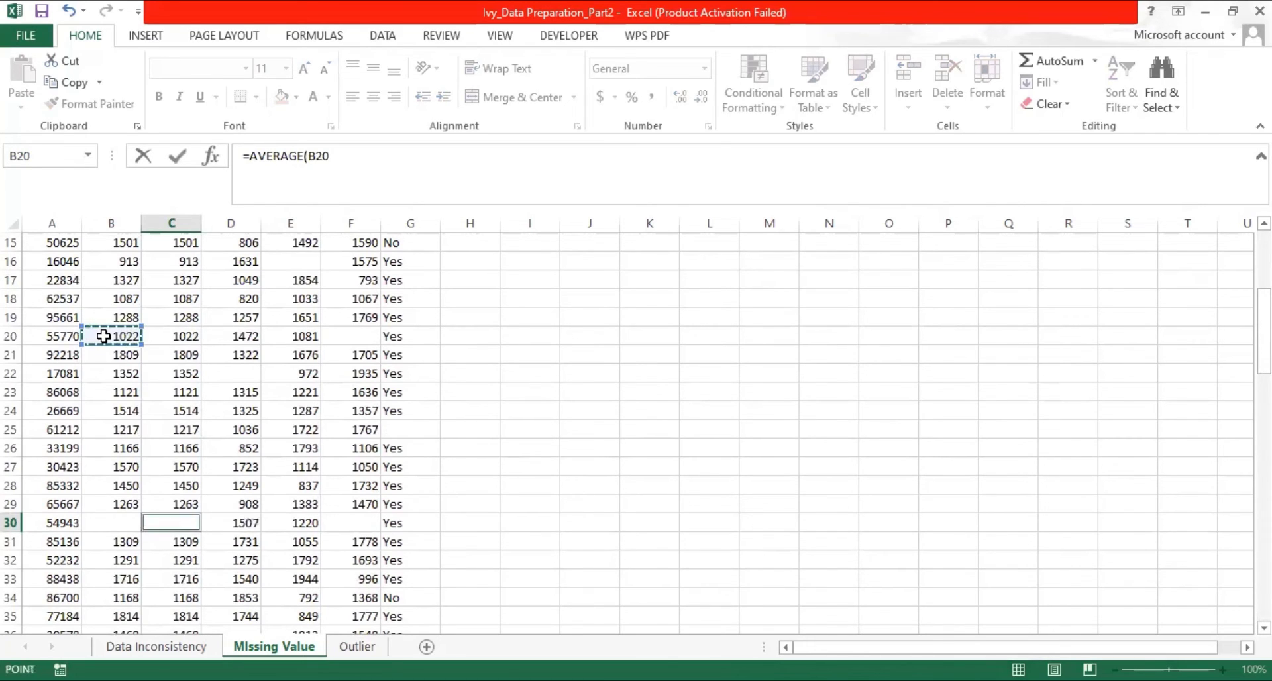
key("ctrl+Up")
key("Down")
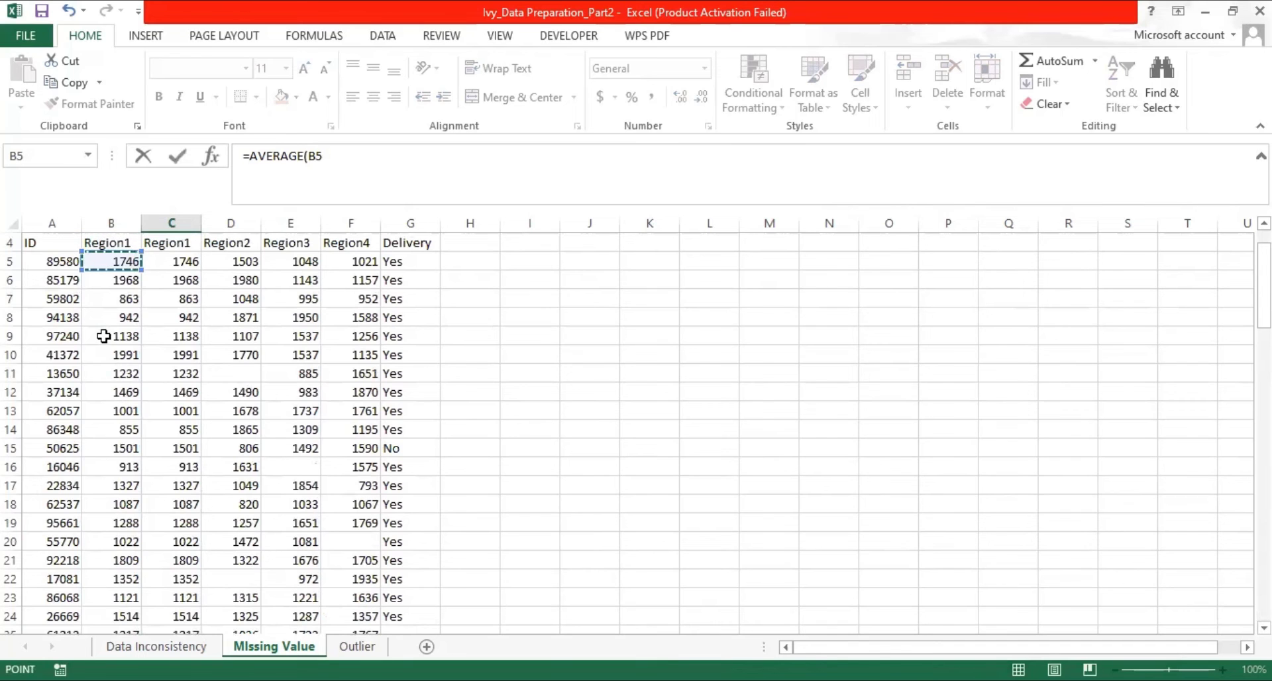
key("shift+Down")
key("shift+Down")
key("shift+Down")
key("shift+Down")
key("shift+Down")
key("shift+Down")
key("shift+Down")
key("shift+Down")
key("shift+Down")
key("shift+Down")
key("shift+Down")
key("shift+Down")
key("shift+Down")
key("shift+Down")
key("shift+Down")
key("shift+Down")
key("shift+Down")
key("shift+Down")
key("shift+Down")
key("shift+Down")
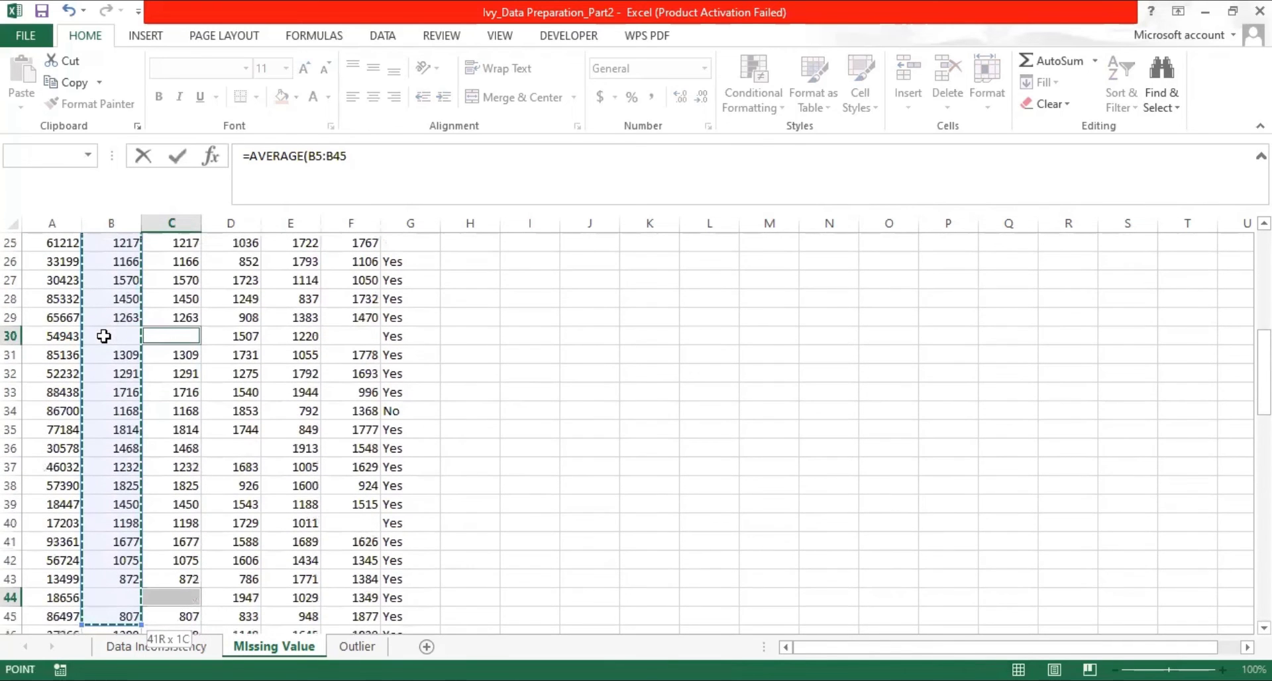
key("shift+Down")
key("shift+Down")
key("shift+Down")
key("shift+Down")
key("shift+Down")
key("shift+Down")
key("shift+Down")
key("shift+Down")
key("shift+Down")
key("shift+Down")
key("shift+Down")
key("shift+Down")
key("shift+Down")
key("shift+Down")
key("shift+Down")
key("shift+Down")
key("shift+Down")
key("shift+Down")
key("shift+Down")
key("shift+Down")
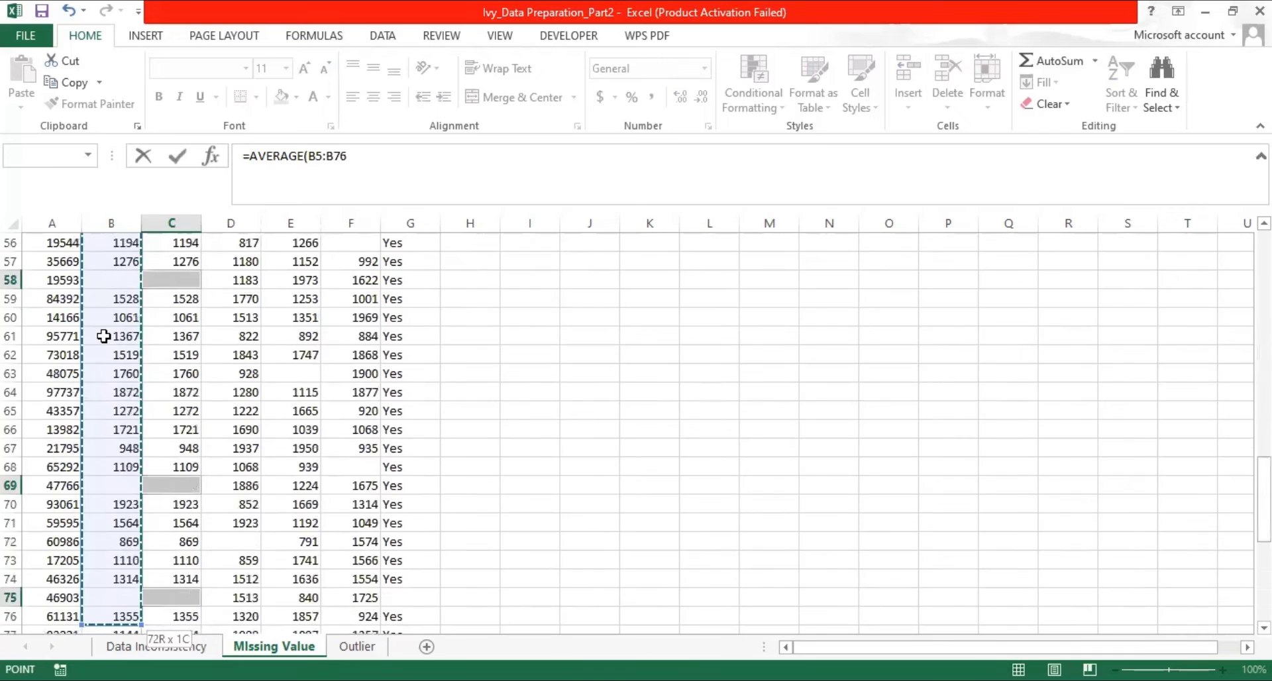
key("shift+Down")
key("shift+Down")
key("shift+Down")
key("shift+Down")
key("shift+Down")
key("shift+Down")
key("shift+Down")
key("shift+Down")
key("shift+Down")
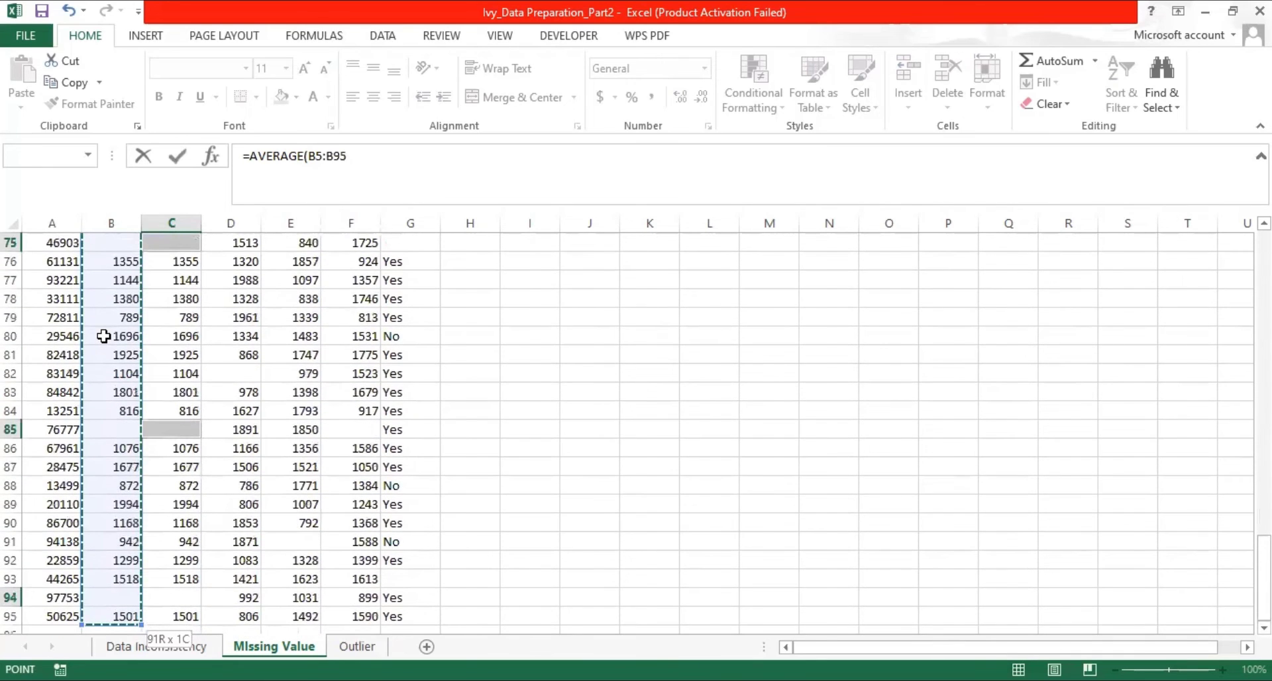
key("ctrl+shift+Down")
key("ctrl+shift+Up")
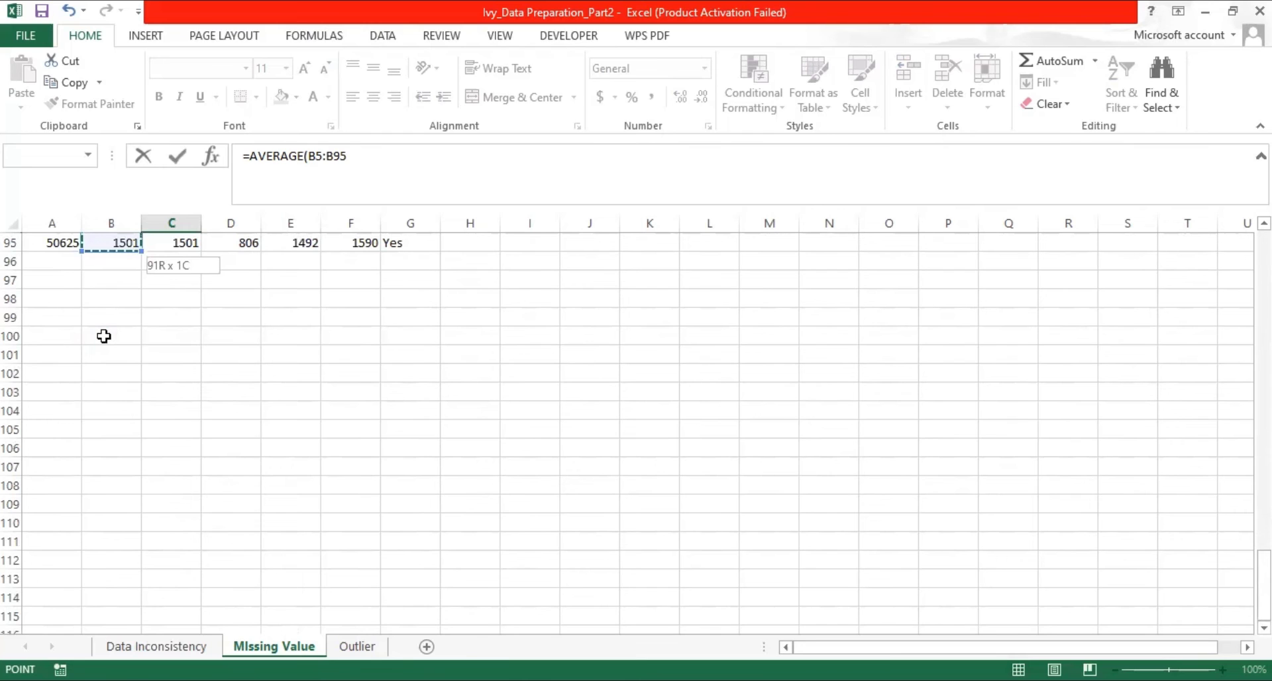
Make the range absolute and enter =AVERAGE($B$5:$B$95) into all selected blank cells of column C at once
key("F4")
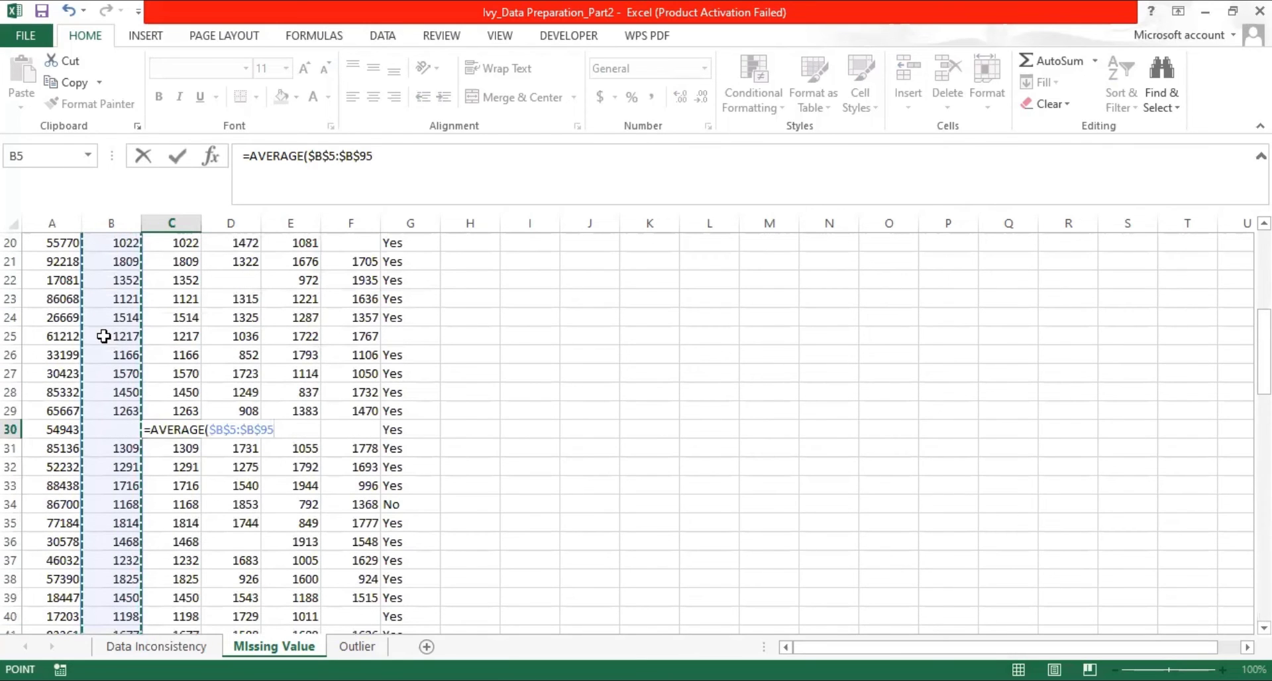
type(")")
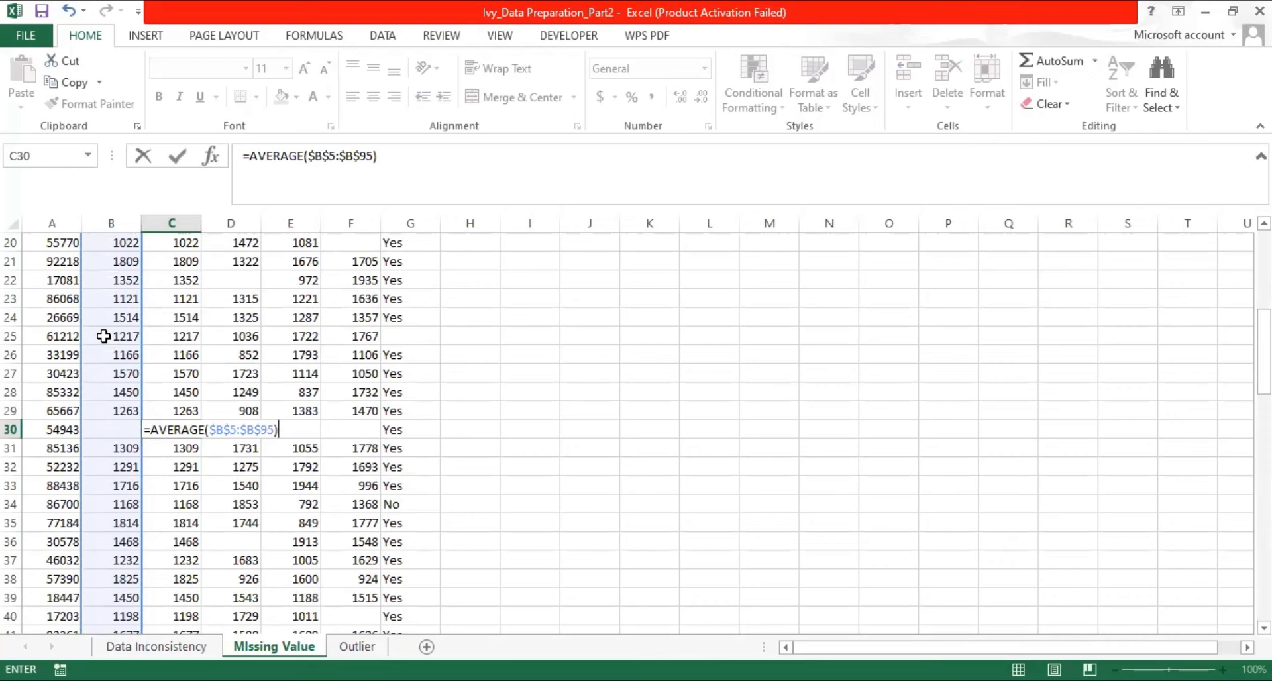
key("ctrl+Return")
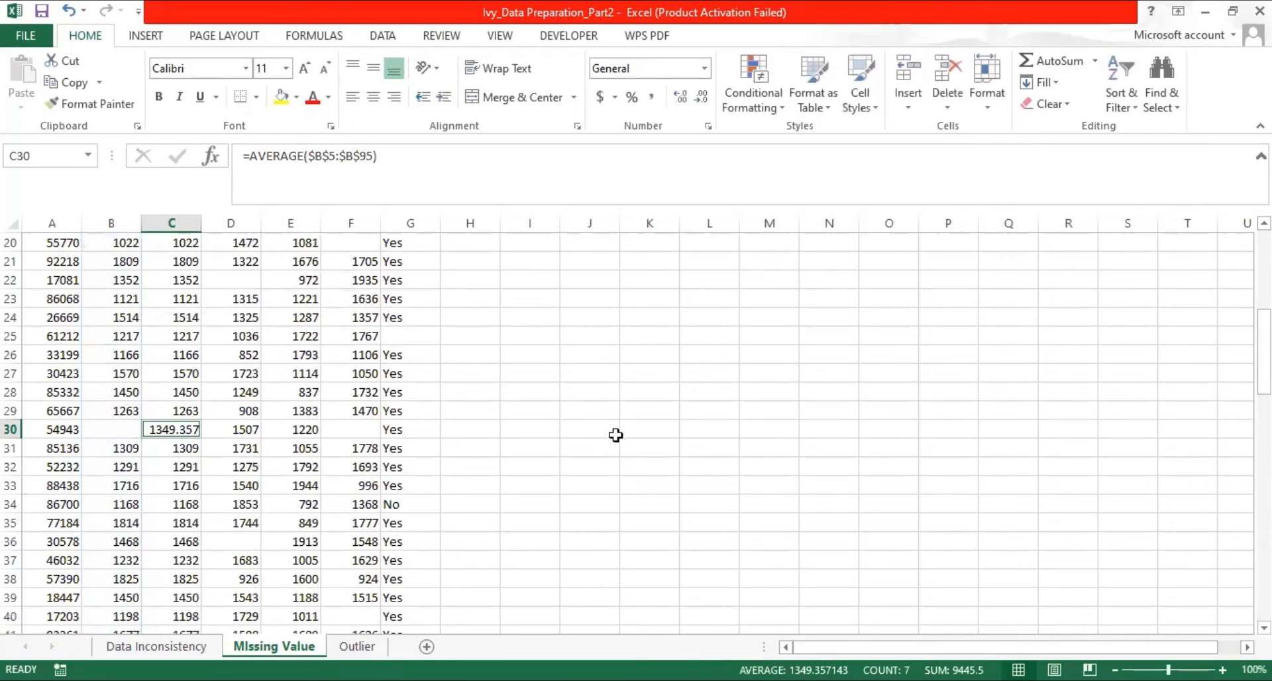
Insert an empty column before Region3 and copy the Region2 header and values from column D into it
left_click_drag(1264, 351, 1264, 413)
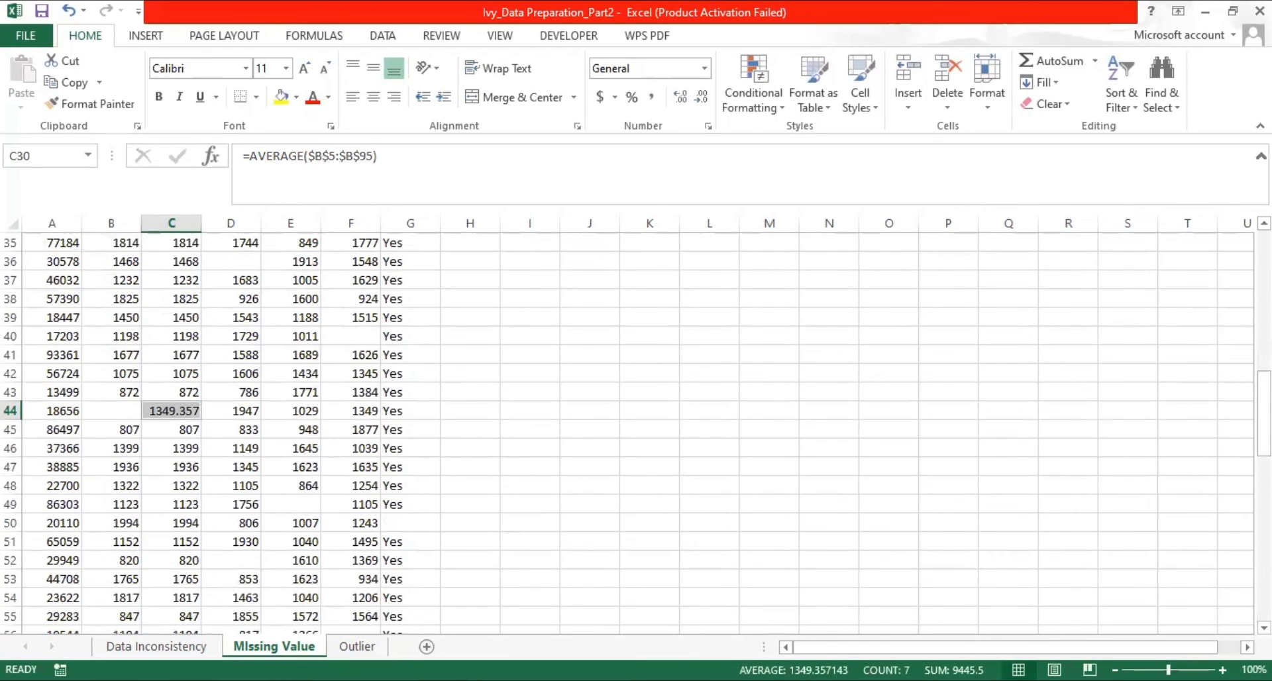
left_click_drag(1264, 405, 1264, 255)
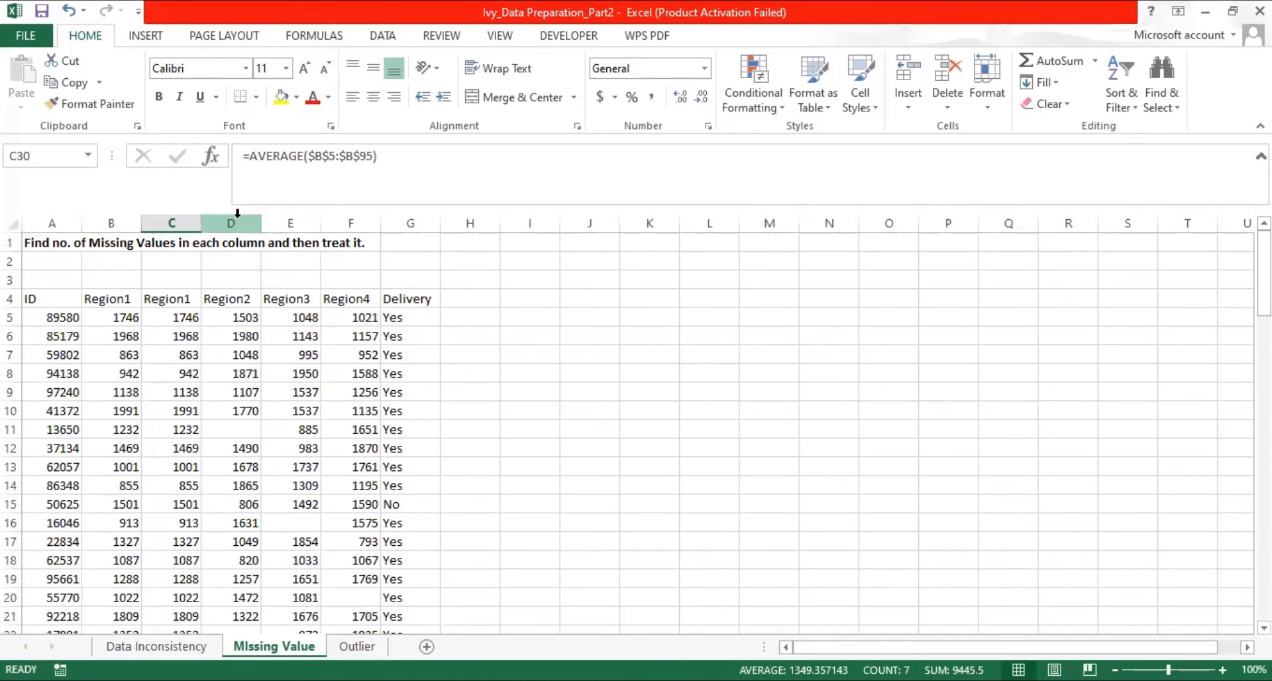
right_click(272, 223)
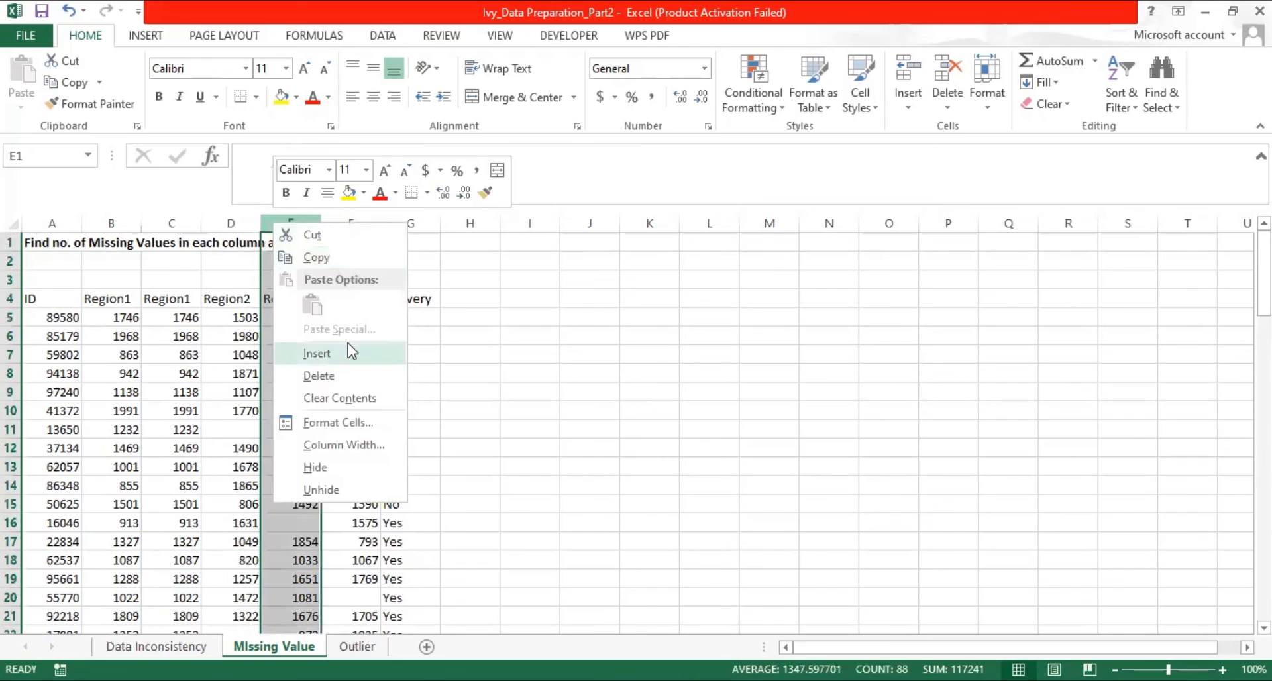
left_click(349, 351)
left_click(306, 298)
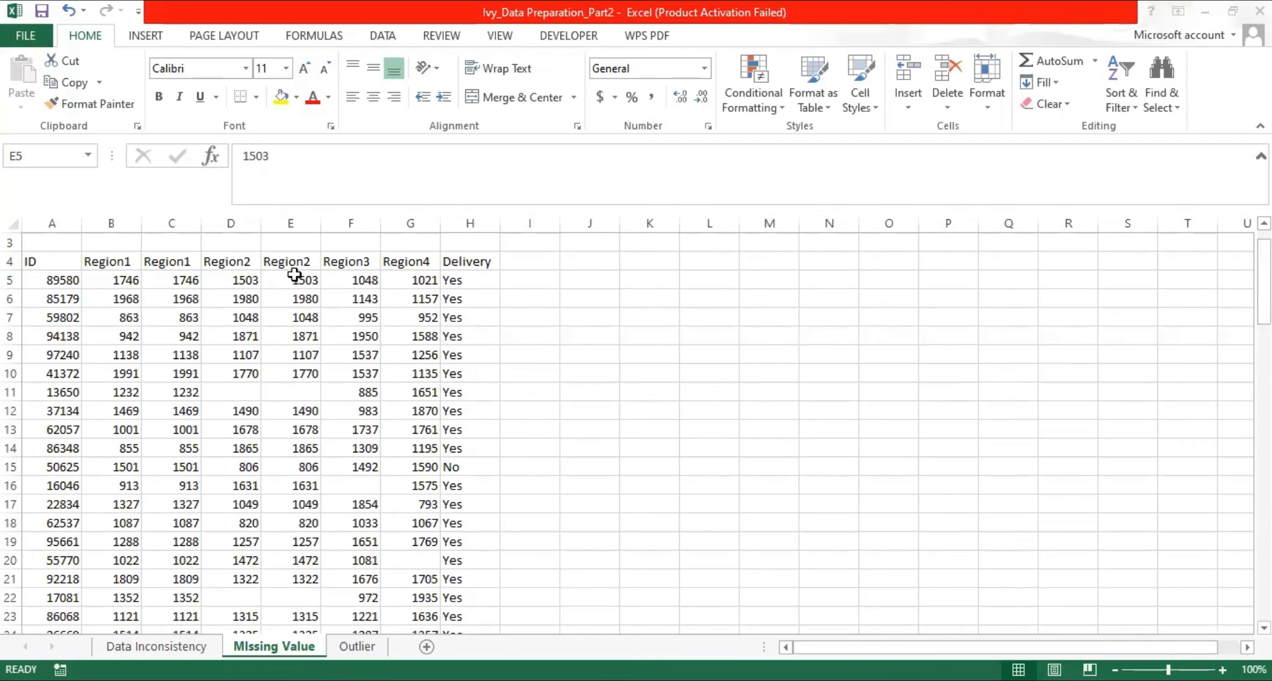
Select only the blank cells within E5:E95 of the copied Region2 column using Go To Special with Blanks
left_click_drag(294, 274, 292, 629)
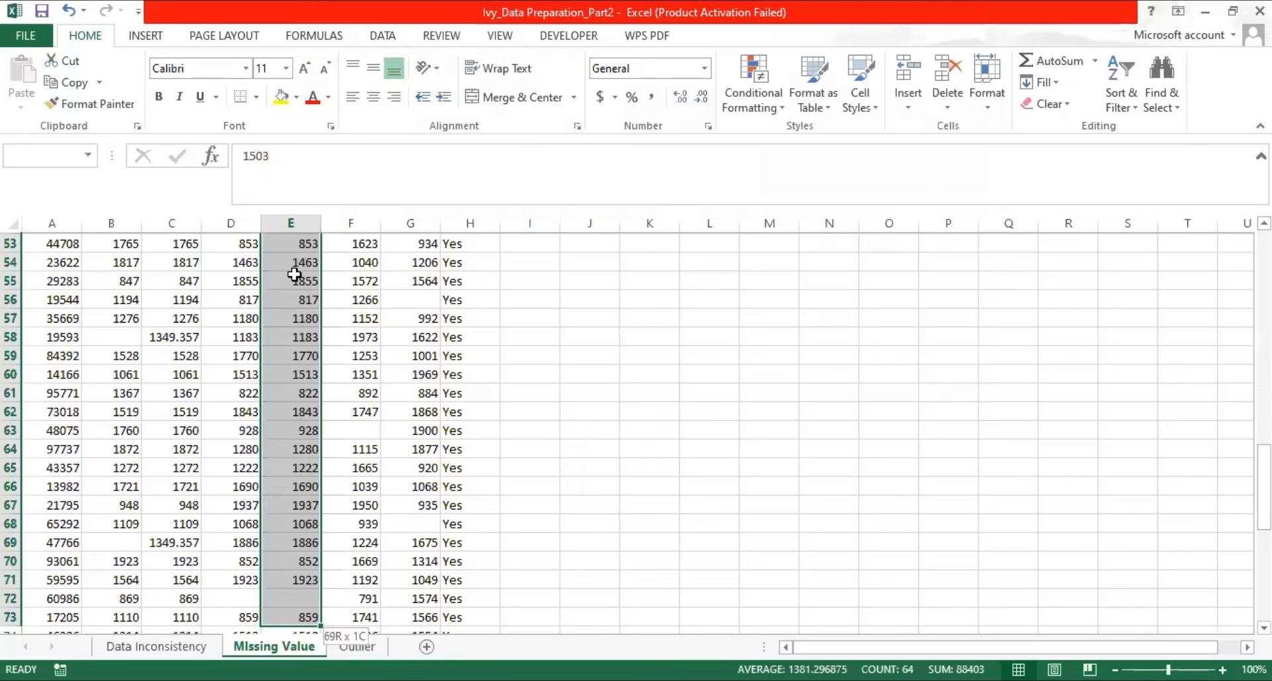
left_click_drag(292, 629, 292, 629)
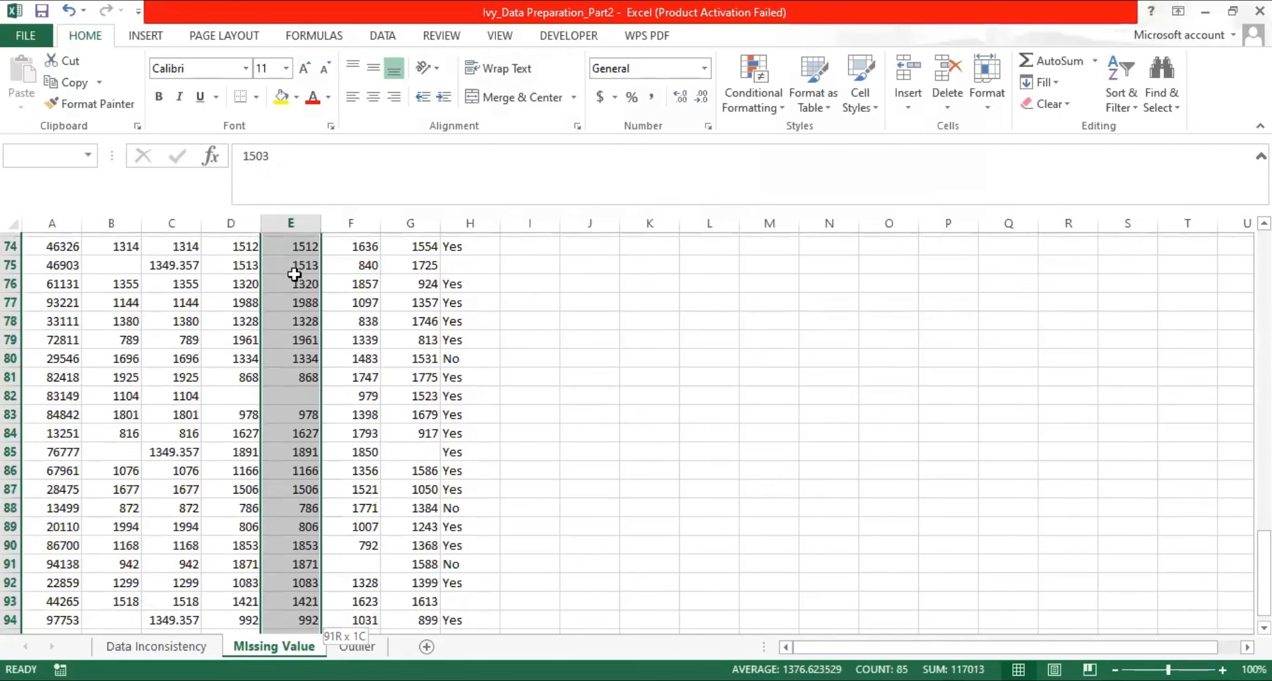
scroll(294, 274, "down", 7)
key("ctrl+g")
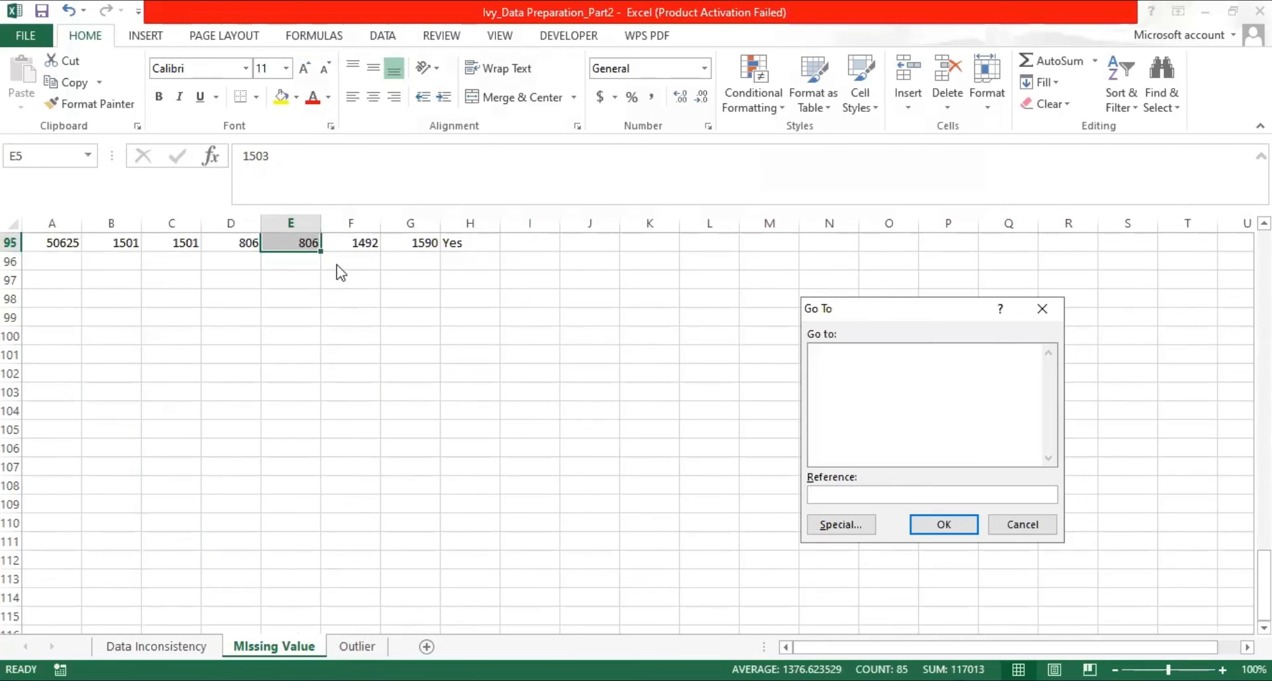
left_click(844, 527)
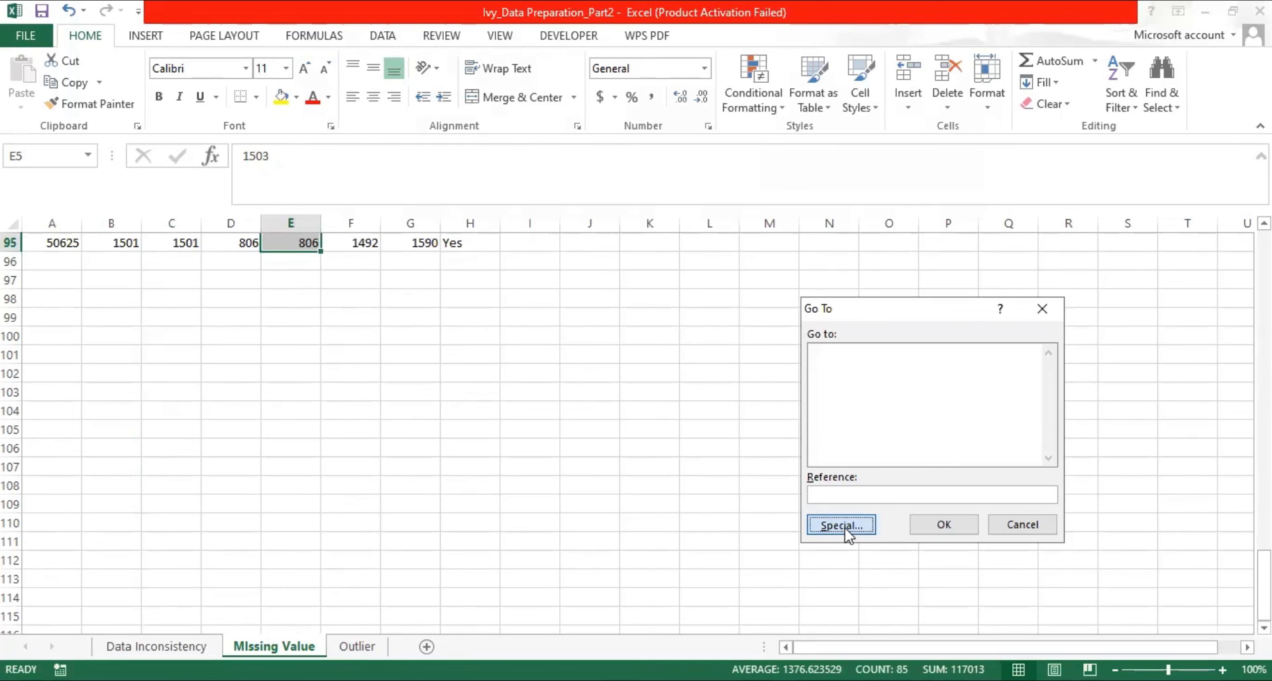
left_click(807, 449)
left_click(956, 557)
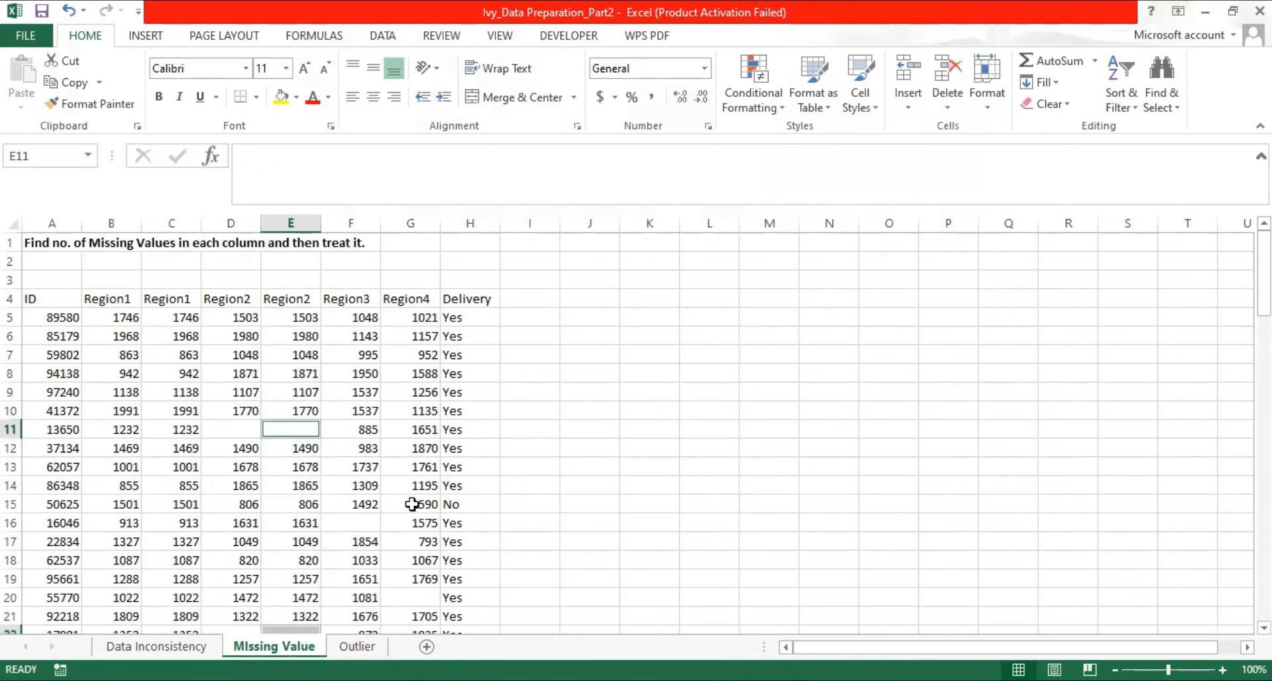
Enter =MEDIAN($D$5:$D$95) into all selected blank cells of the copied Region2 column at once
type("=")
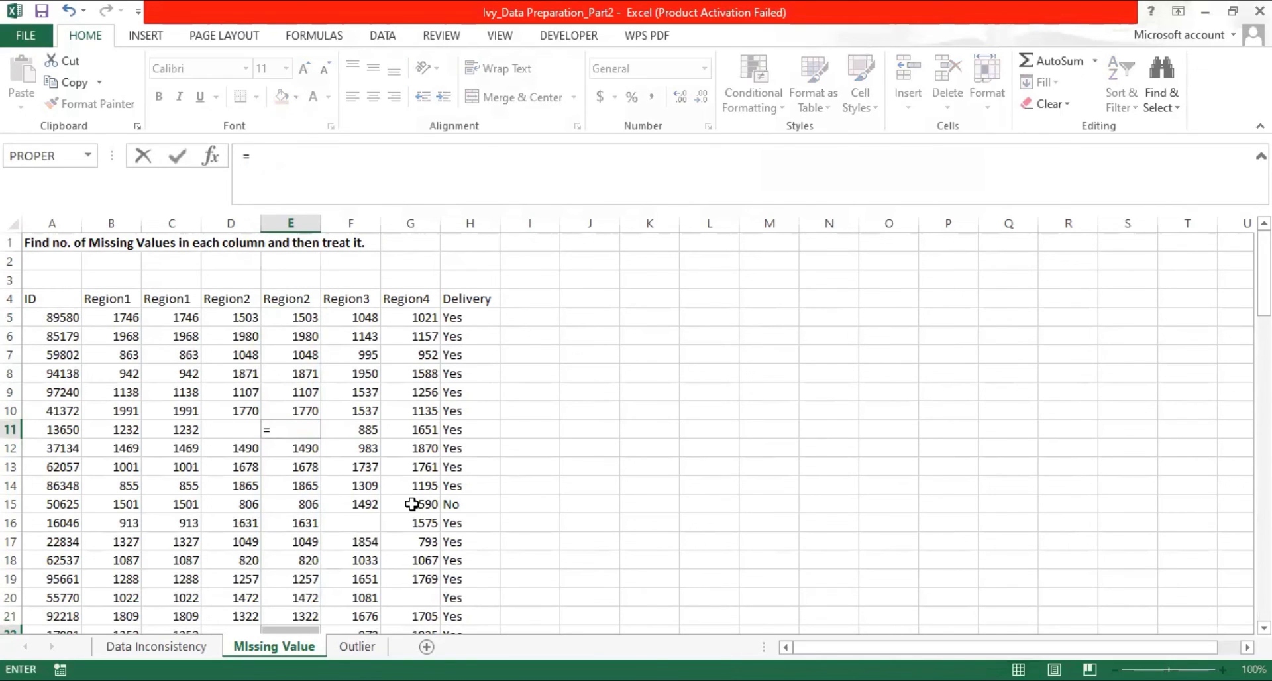
type("MEDIAN")
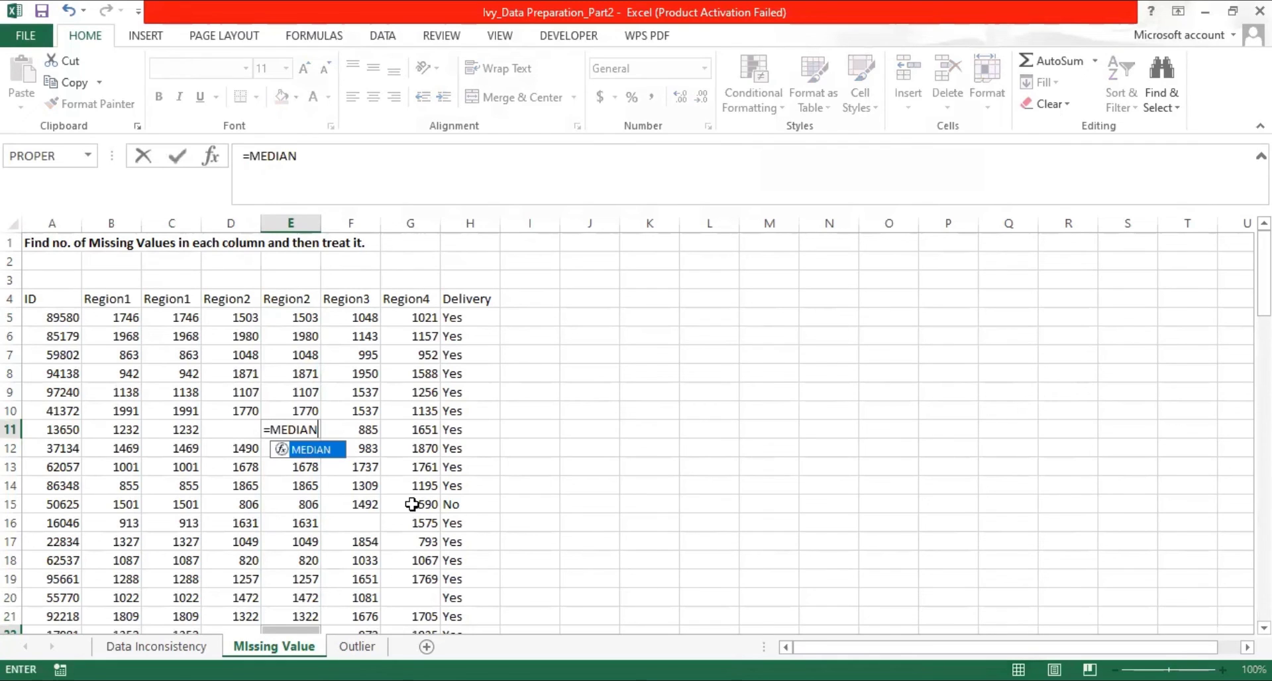
type("(")
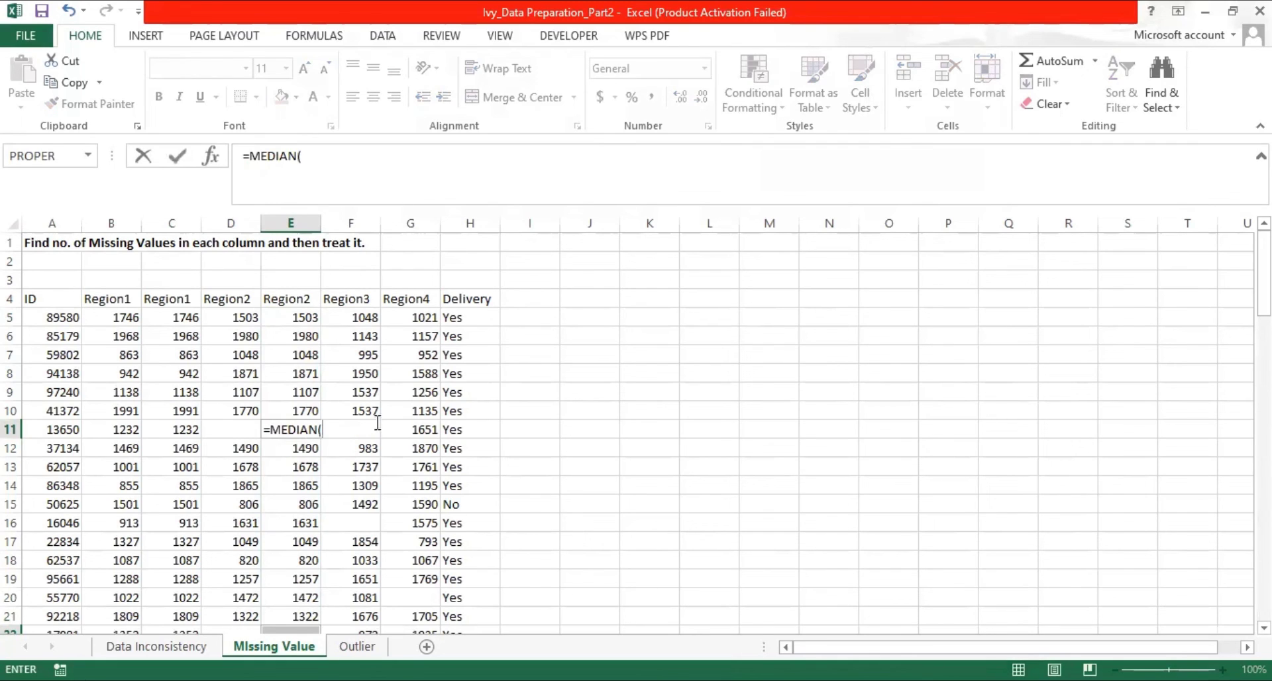
left_click(228, 319)
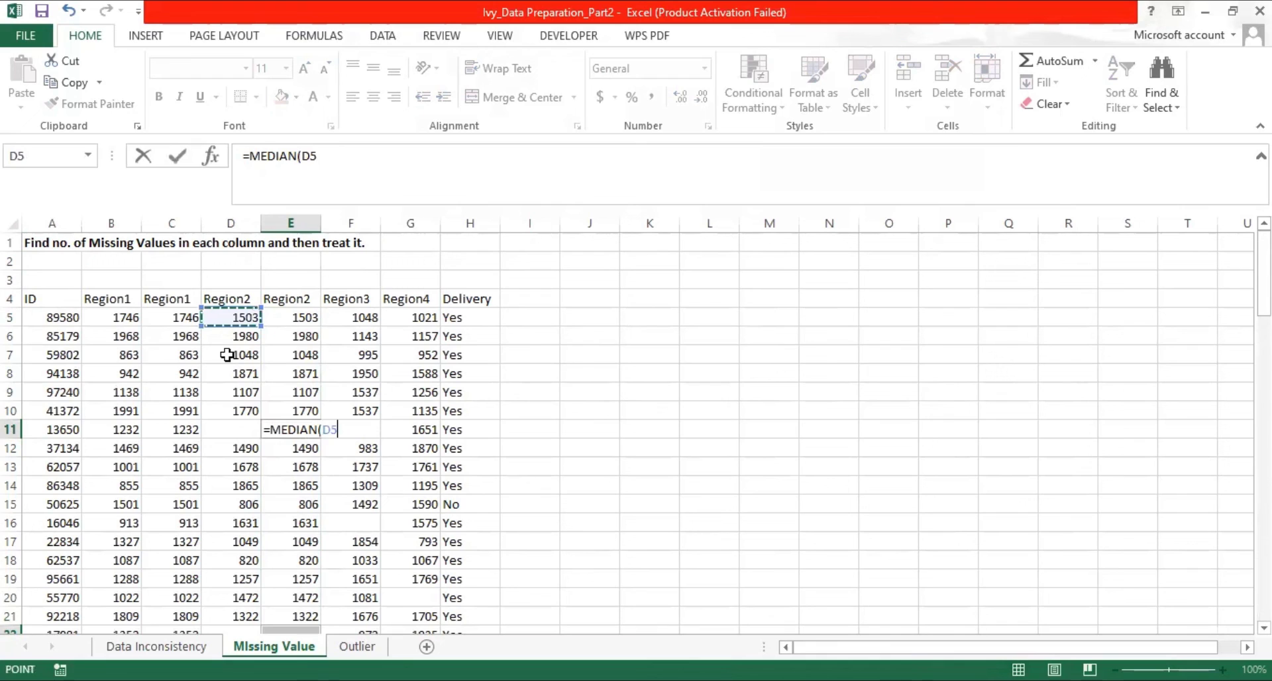
left_click_drag(252, 660, 236, 563)
scroll(235, 484, "down", 2)
left_click_drag(234, 484, 243, 375)
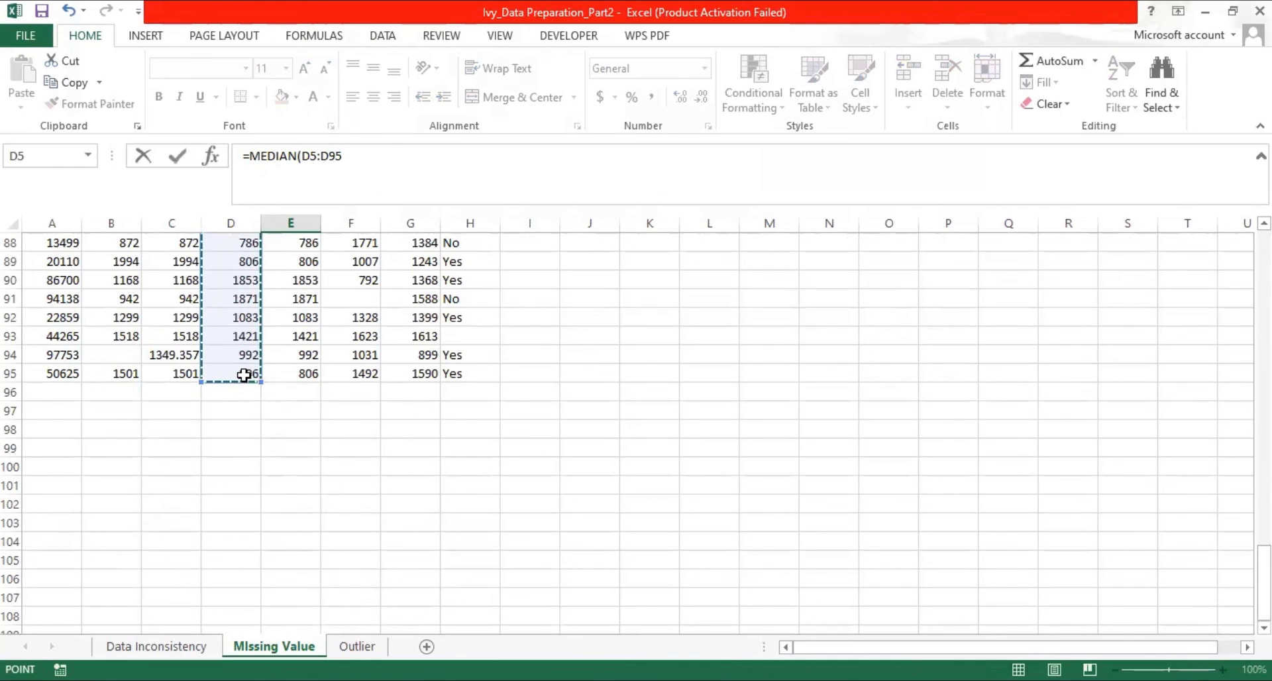
key("F4")
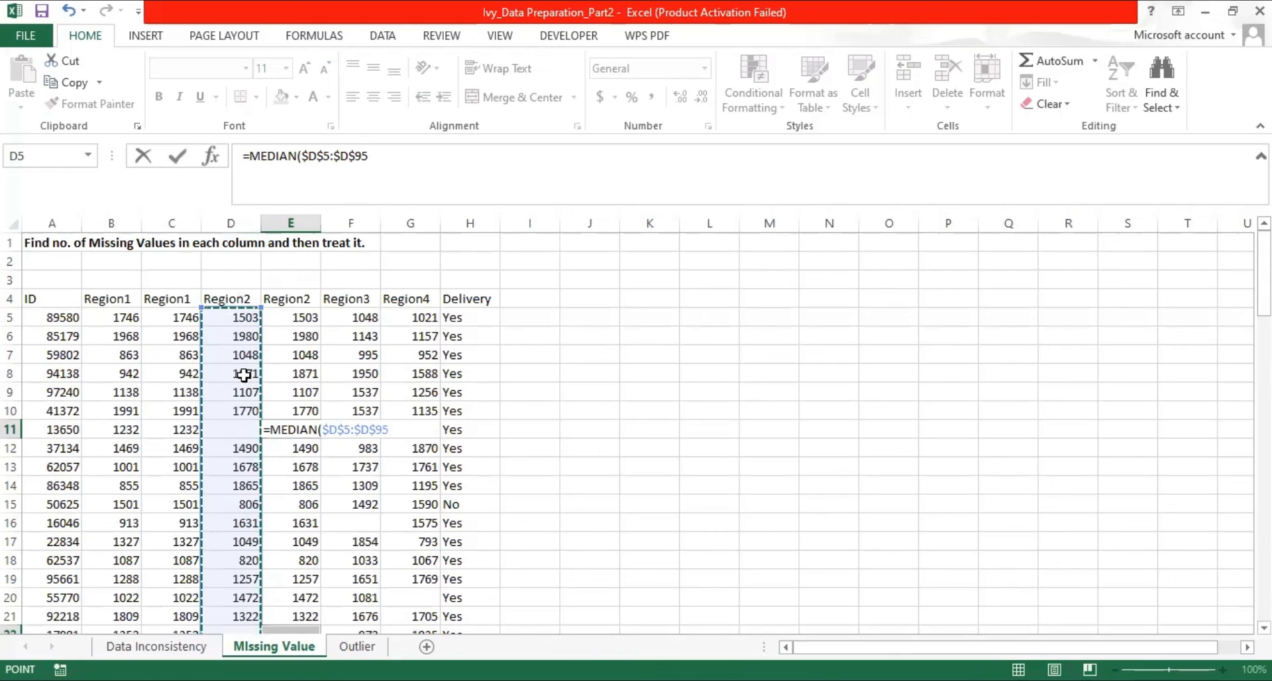
key("ctrl+Return")
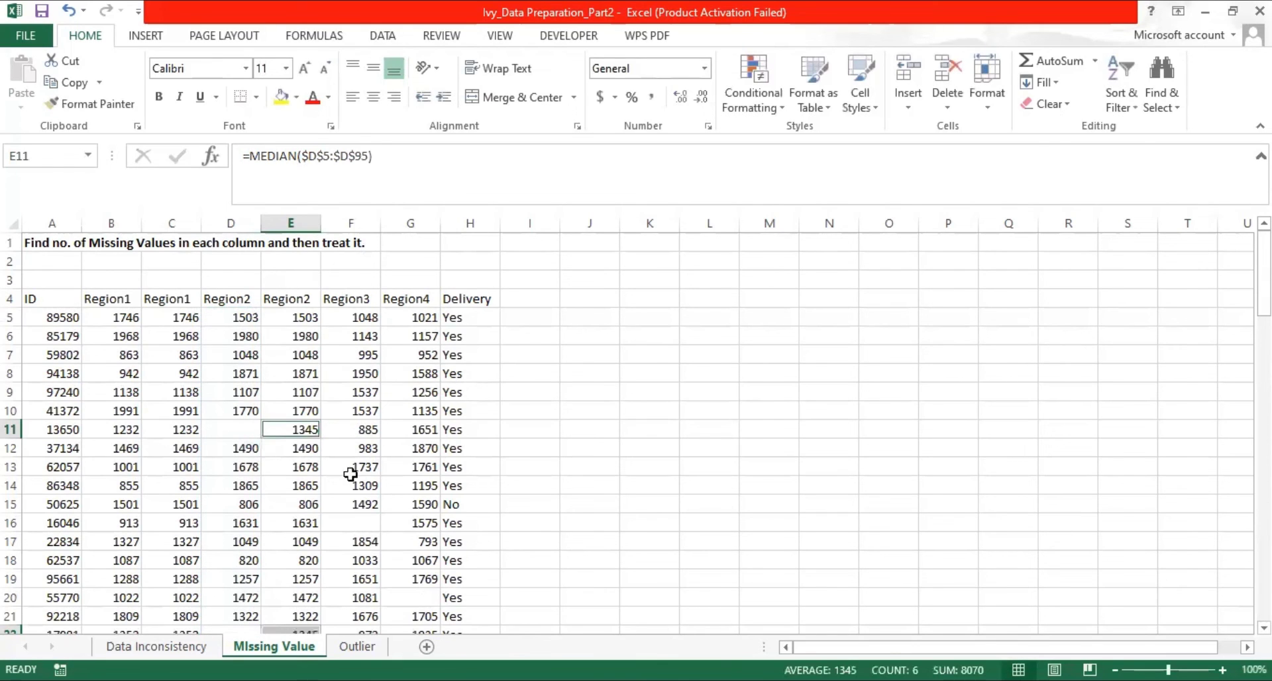
mouse_move(1264, 275)
left_mouse_down()
mouse_move(1264, 424)
mouse_move(1264, 274)
left_mouse_up()
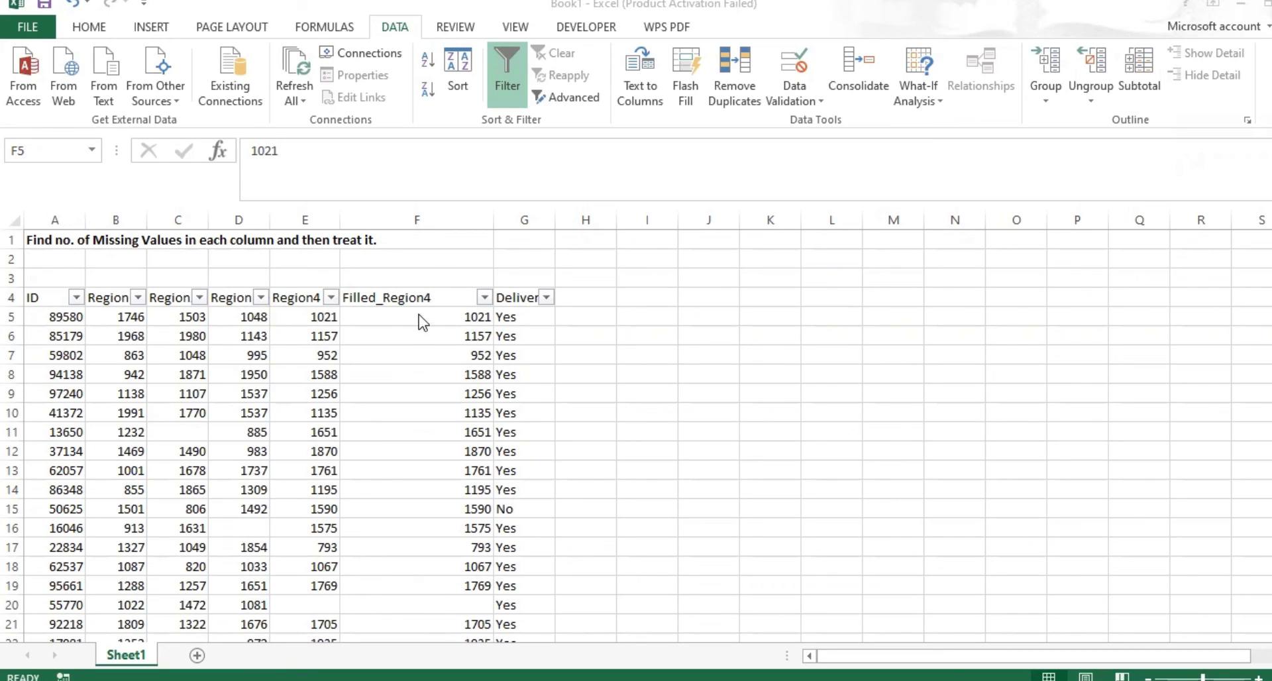
Select only the blank cells within F5:F95 of the Filled_Region4 column in Book1 using Go To Special with Blanks
left_click_drag(419, 316, 417, 314)
key("ctrl+shift+Down")
key("ctrl+shift+Up")
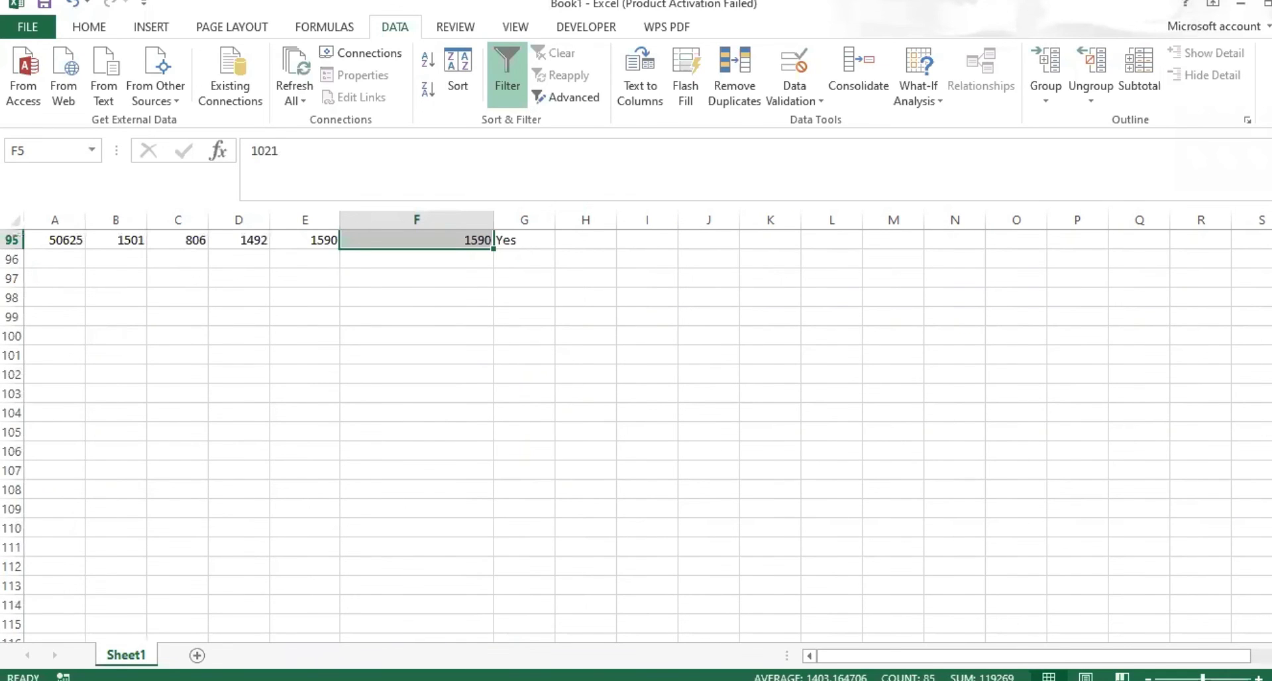
scroll(636, 431, "up", 20)
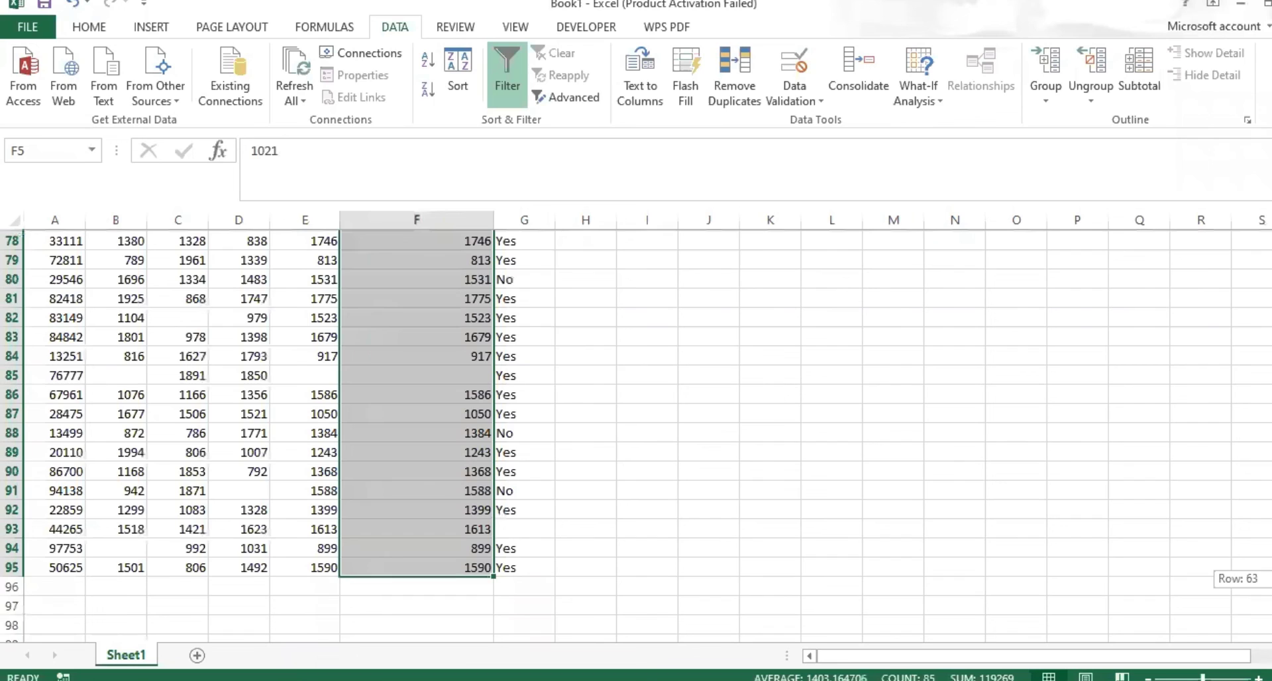
key("ctrl+g")
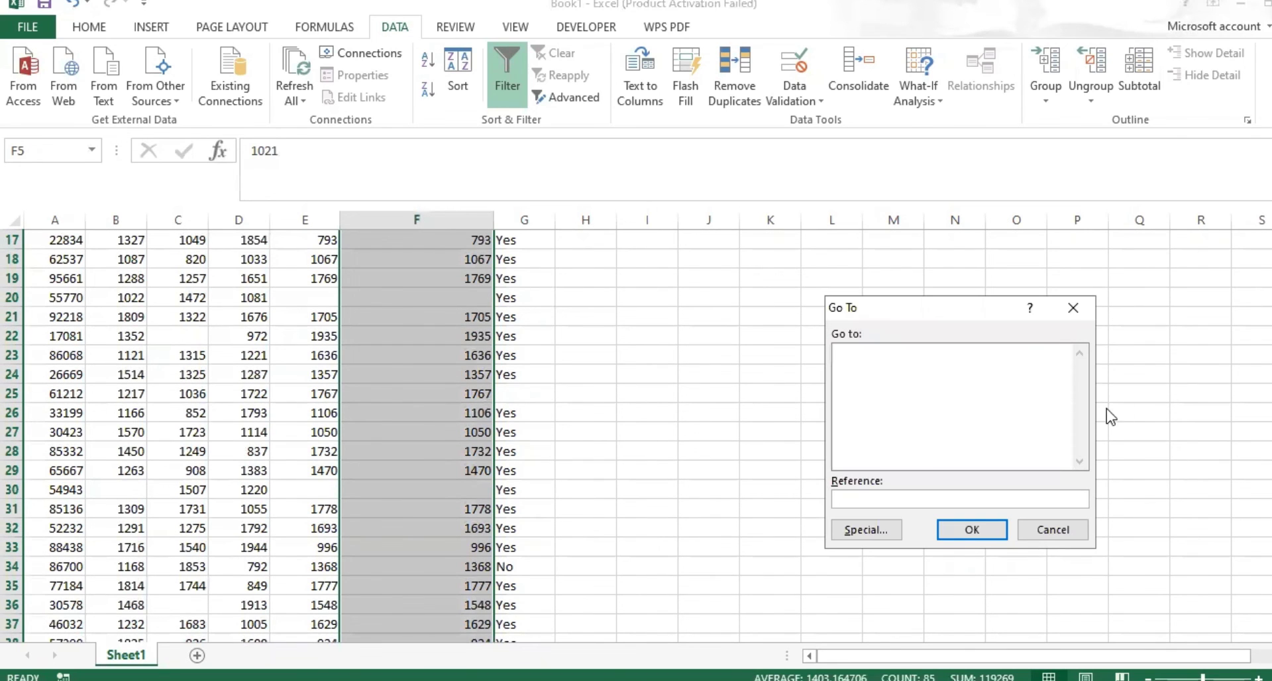
left_click(876, 530)
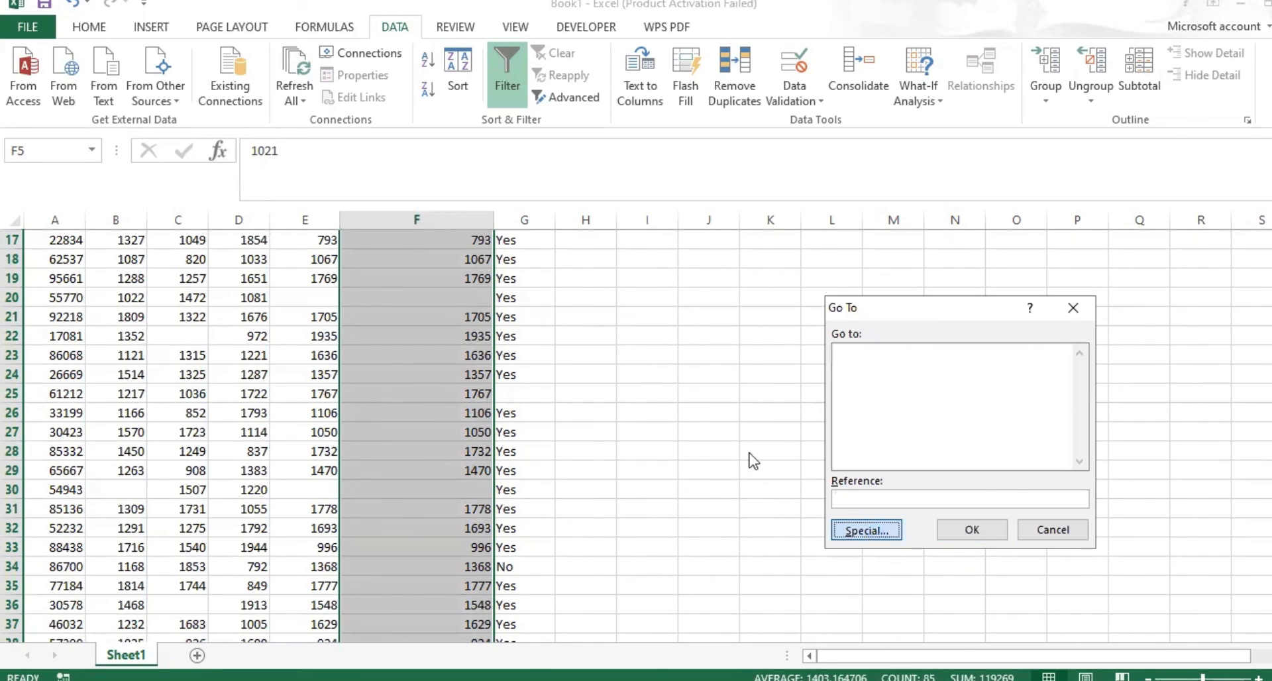
left_click(832, 453)
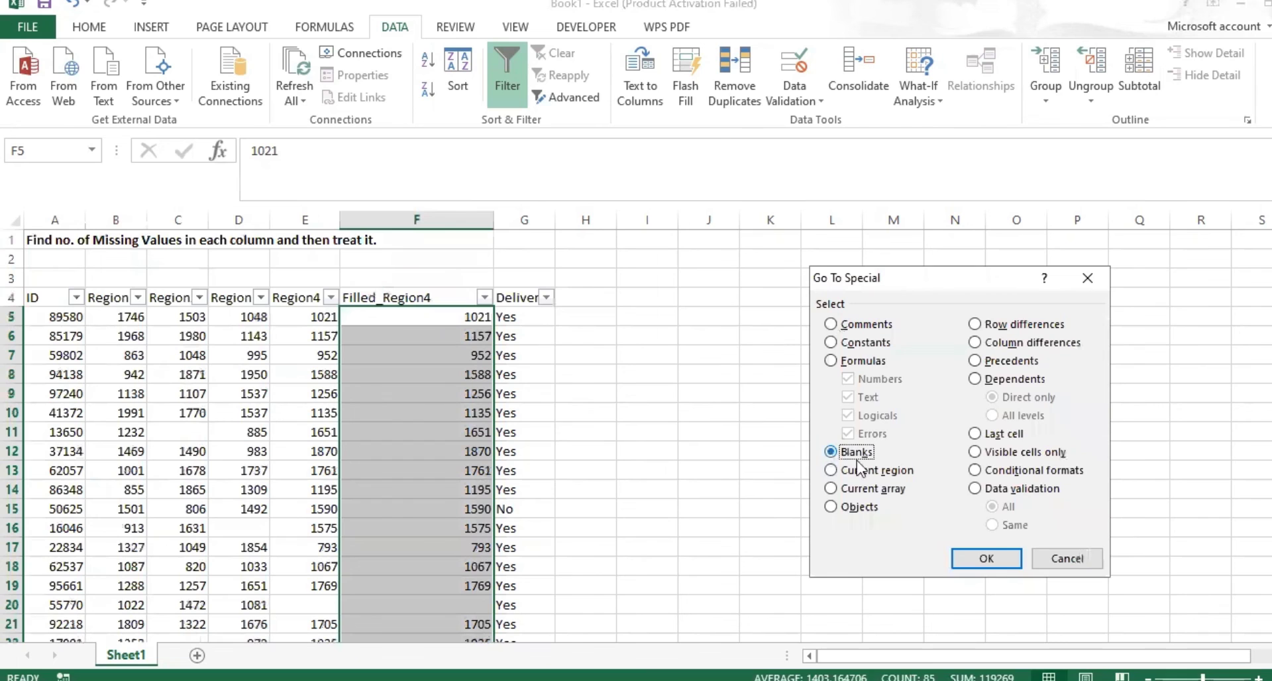
left_click(1005, 562)
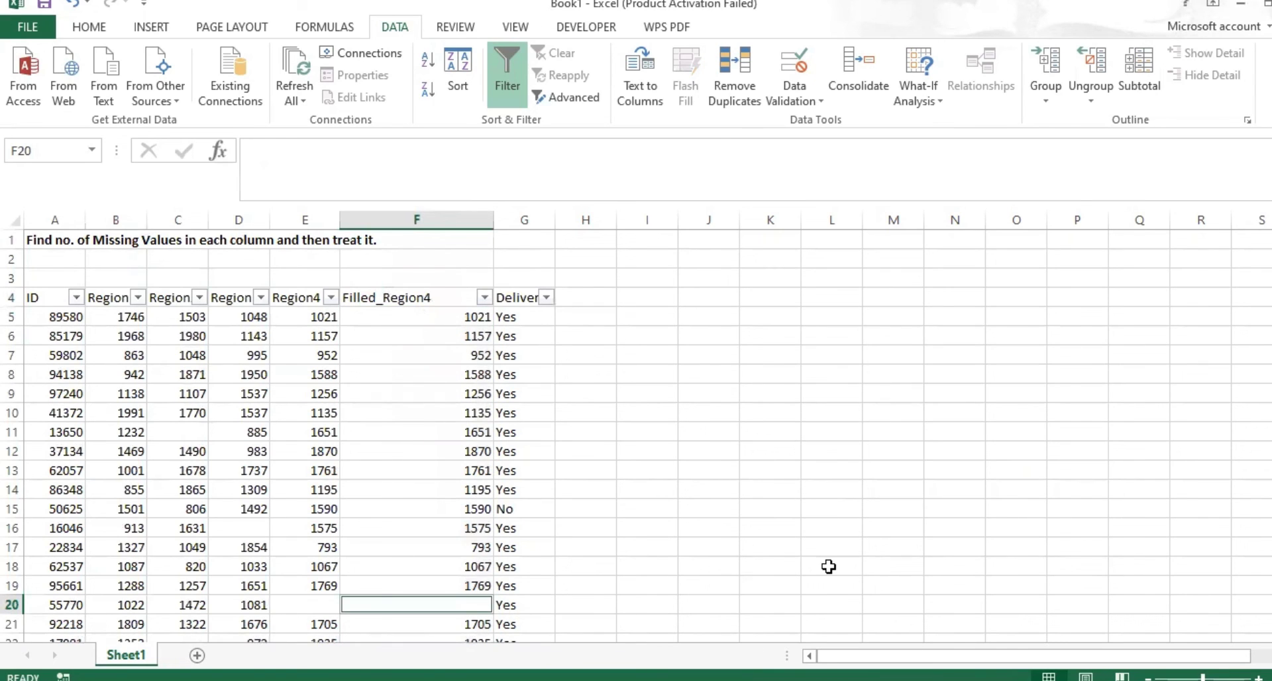
Enter =MODE($E$5:$E$95) into all selected blank cells of Filled_Region4 at once and check the filled cells down the column
type("=M")
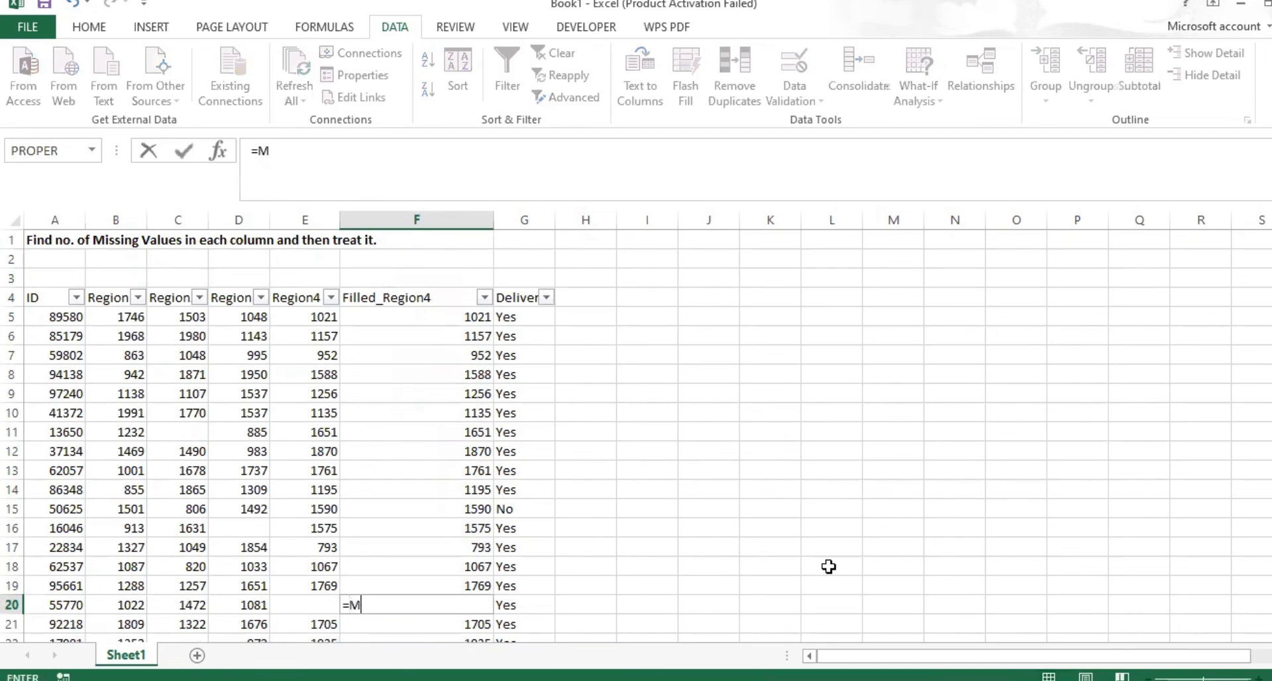
type("P")
key("BackSpace")
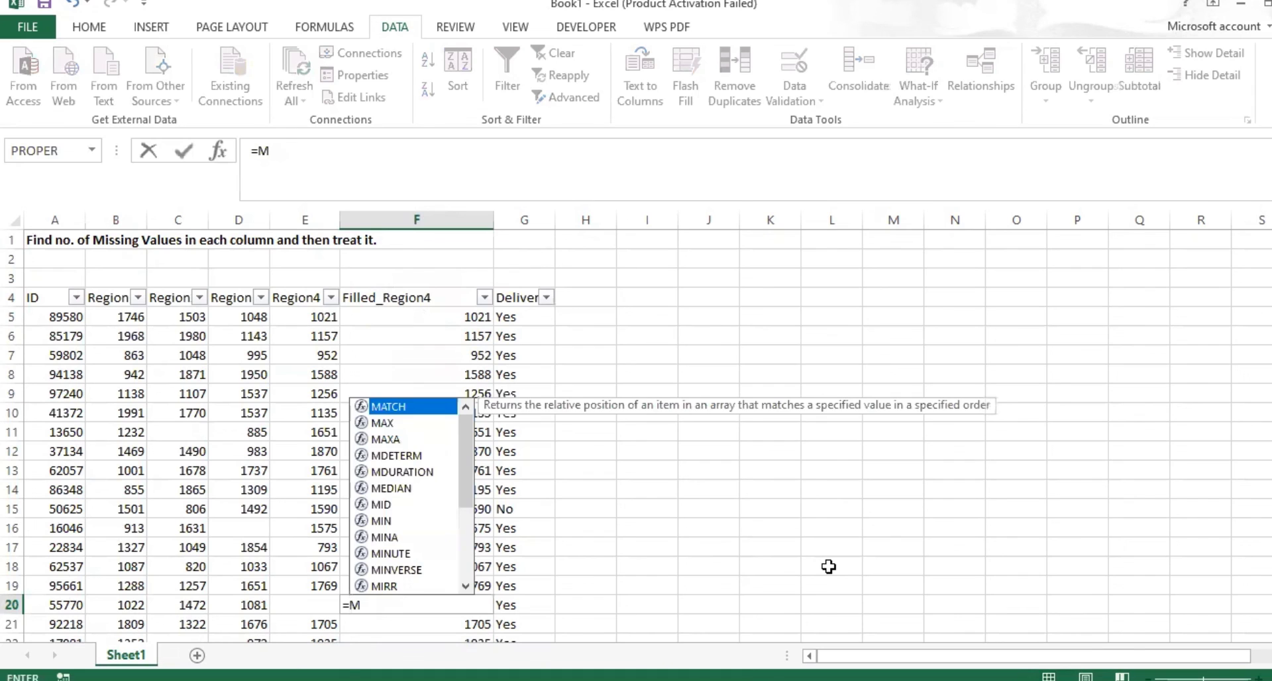
type("ODE(")
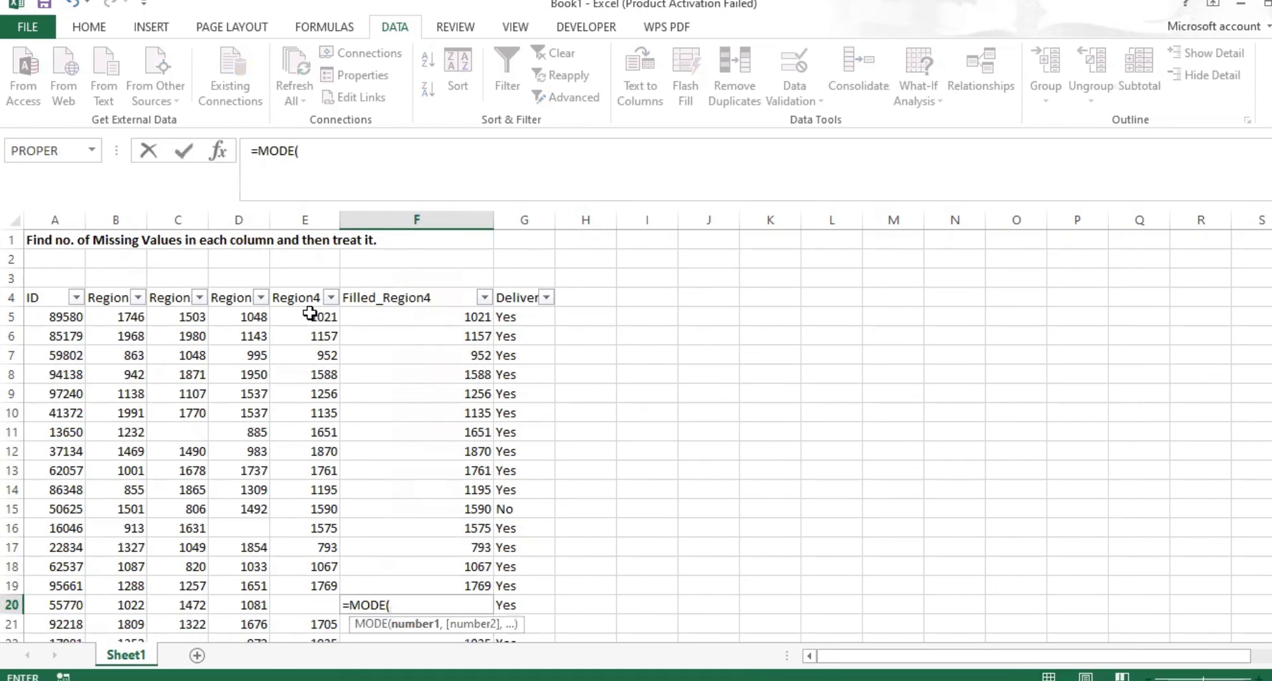
left_click_drag(311, 313, 308, 555)
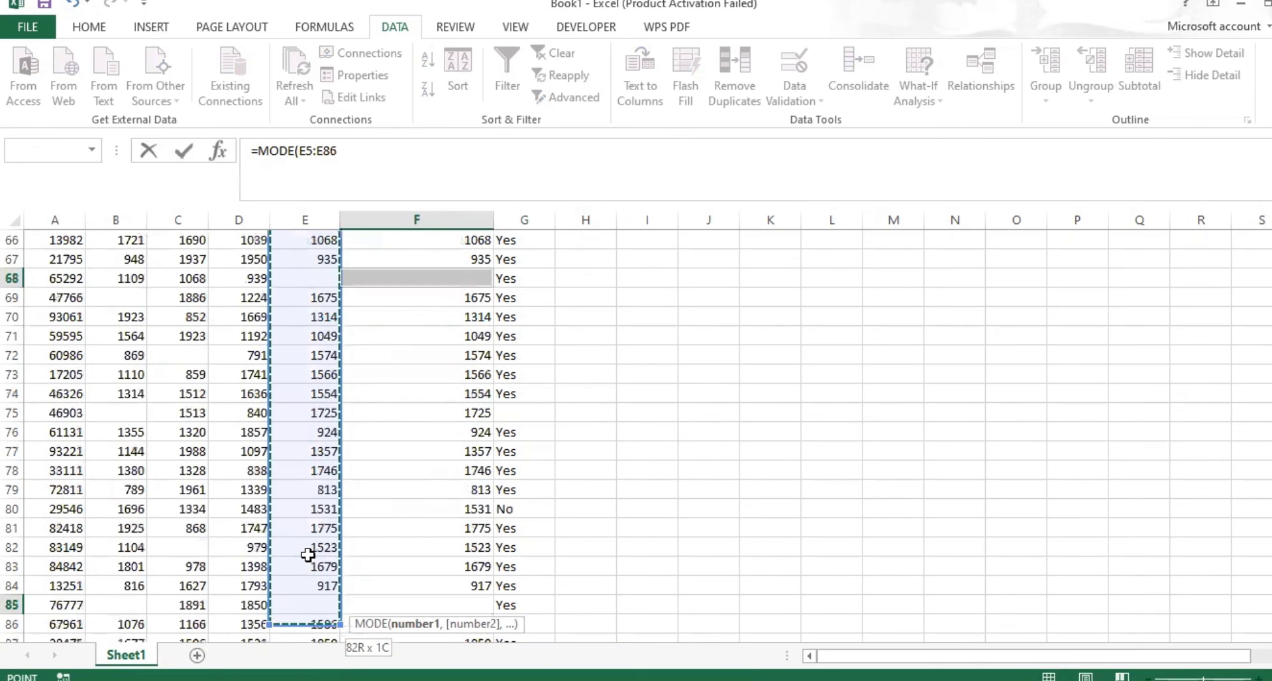
key("ctrl+shift+Down")
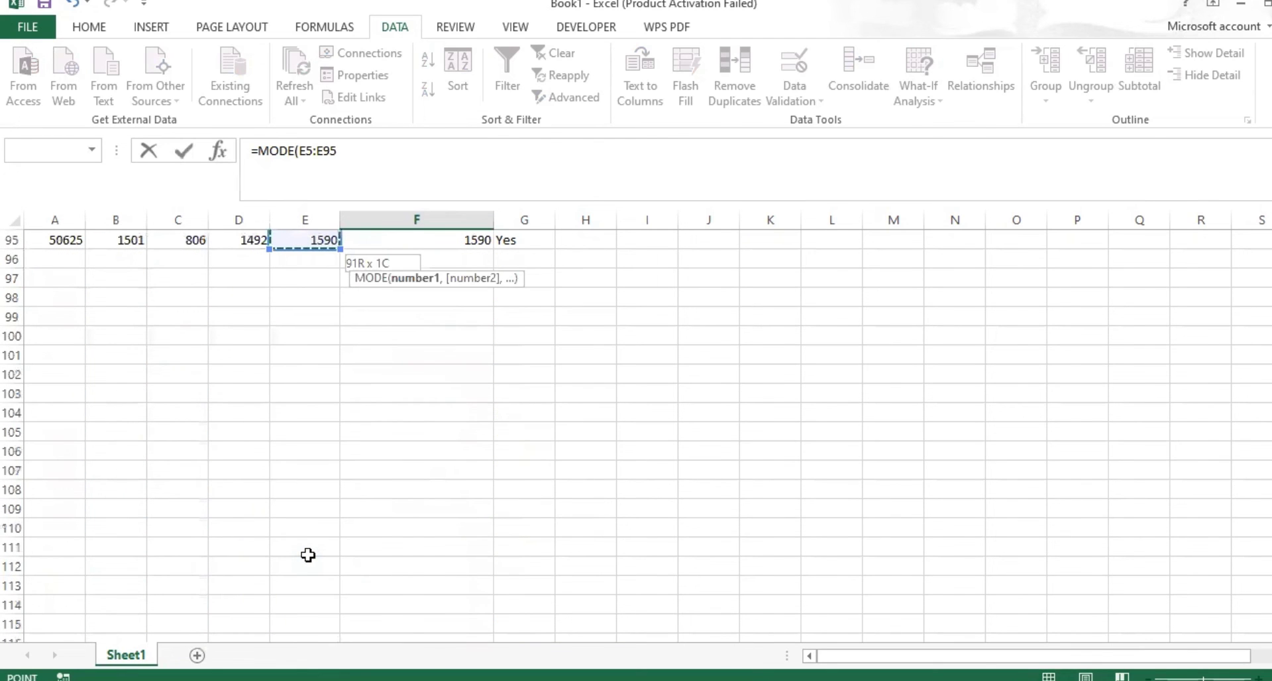
key("F4")
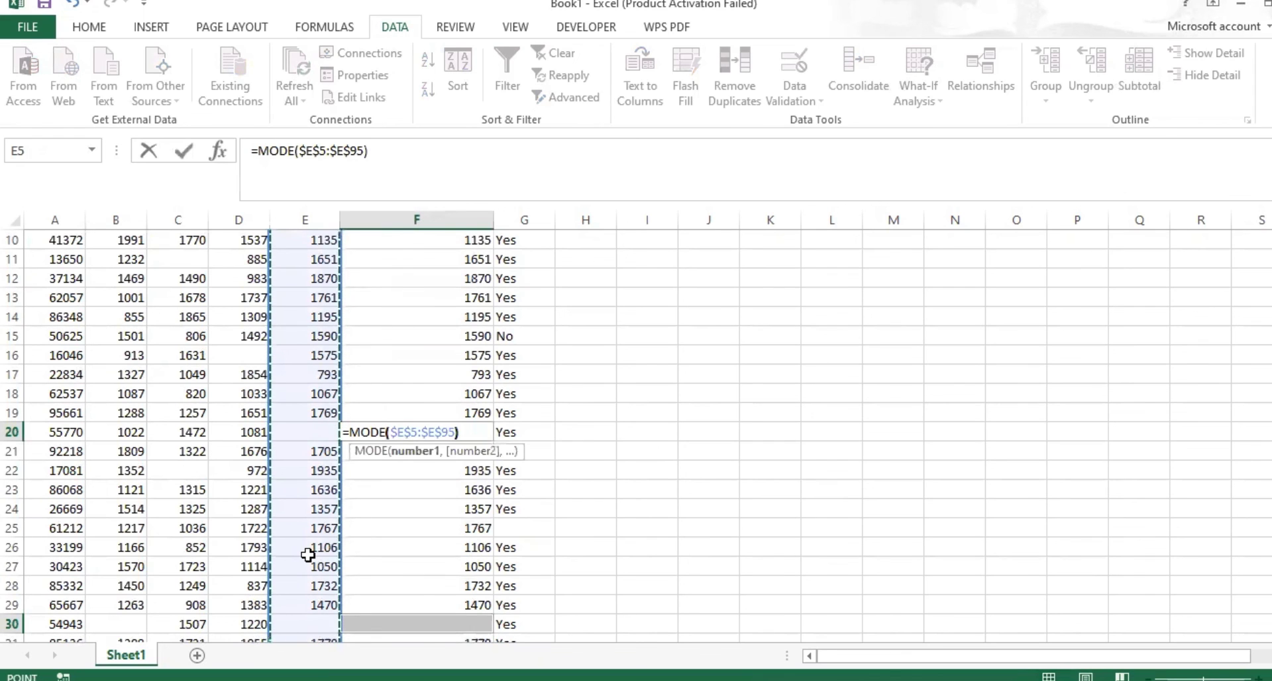
key("ctrl+Return")
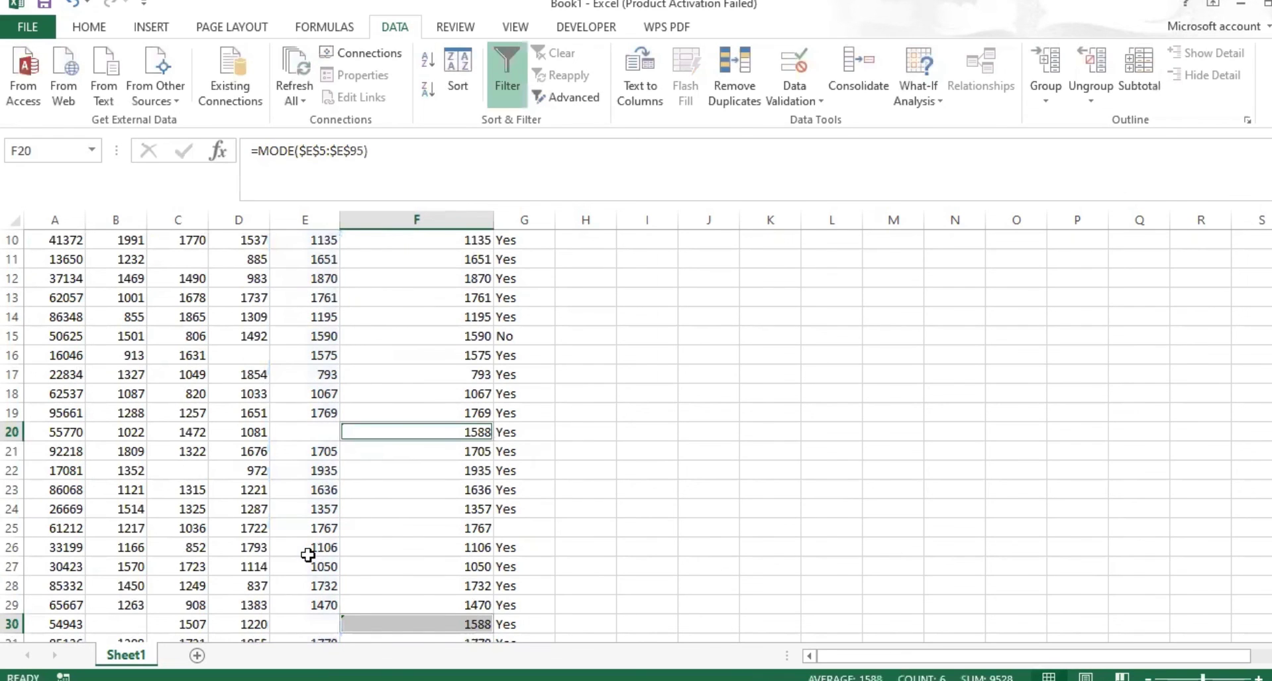
scroll(636, 437, "down", 6)
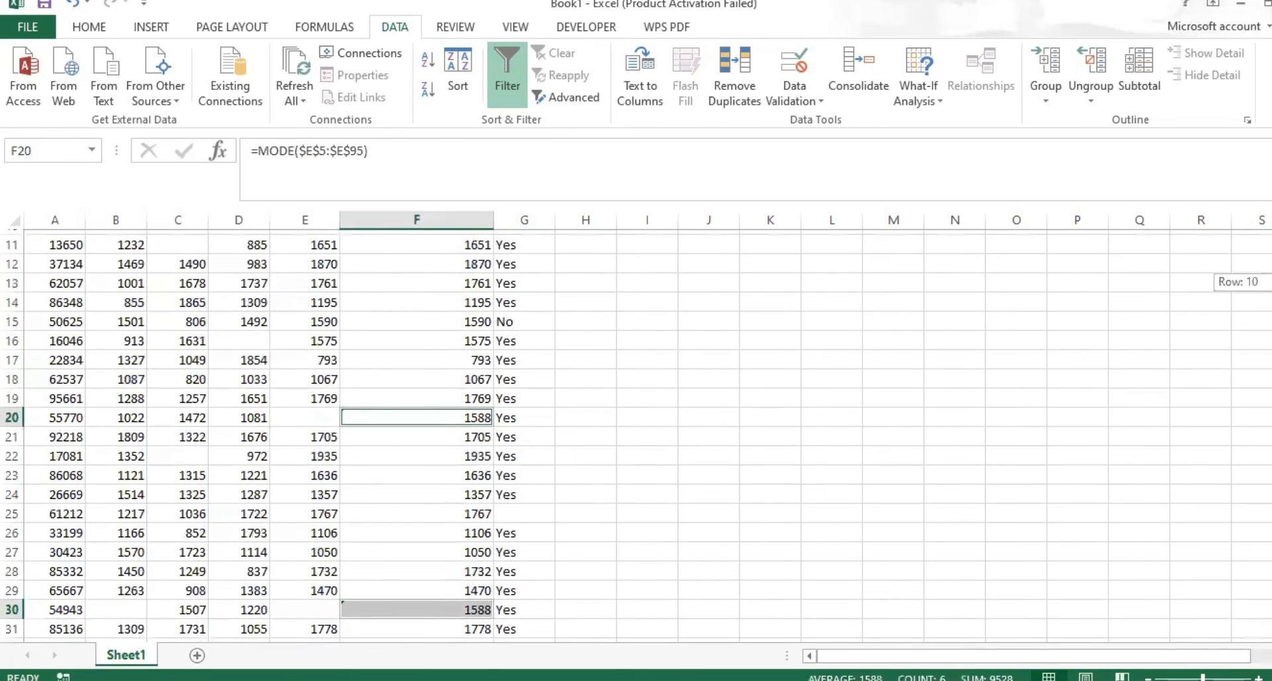
scroll(636, 431, "down", 4)
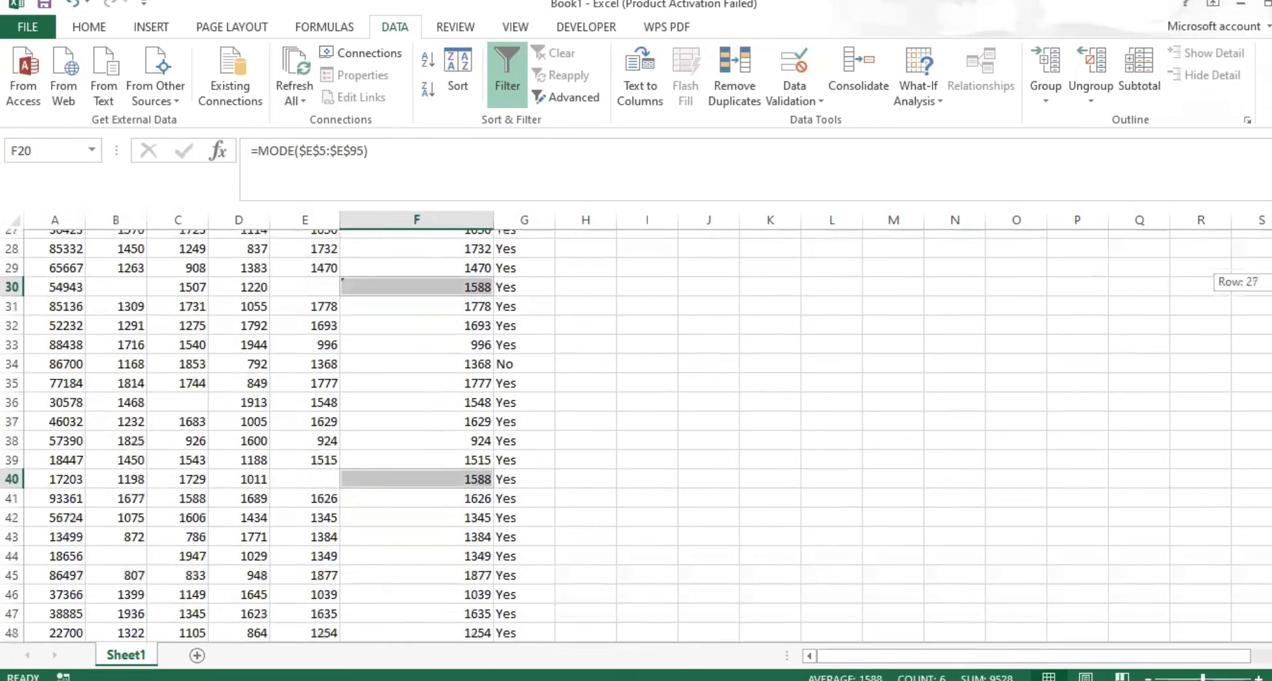
scroll(636, 431, "down", 4)
scroll(636, 430, "up", 15)
scroll(607, 420, "up", 2)
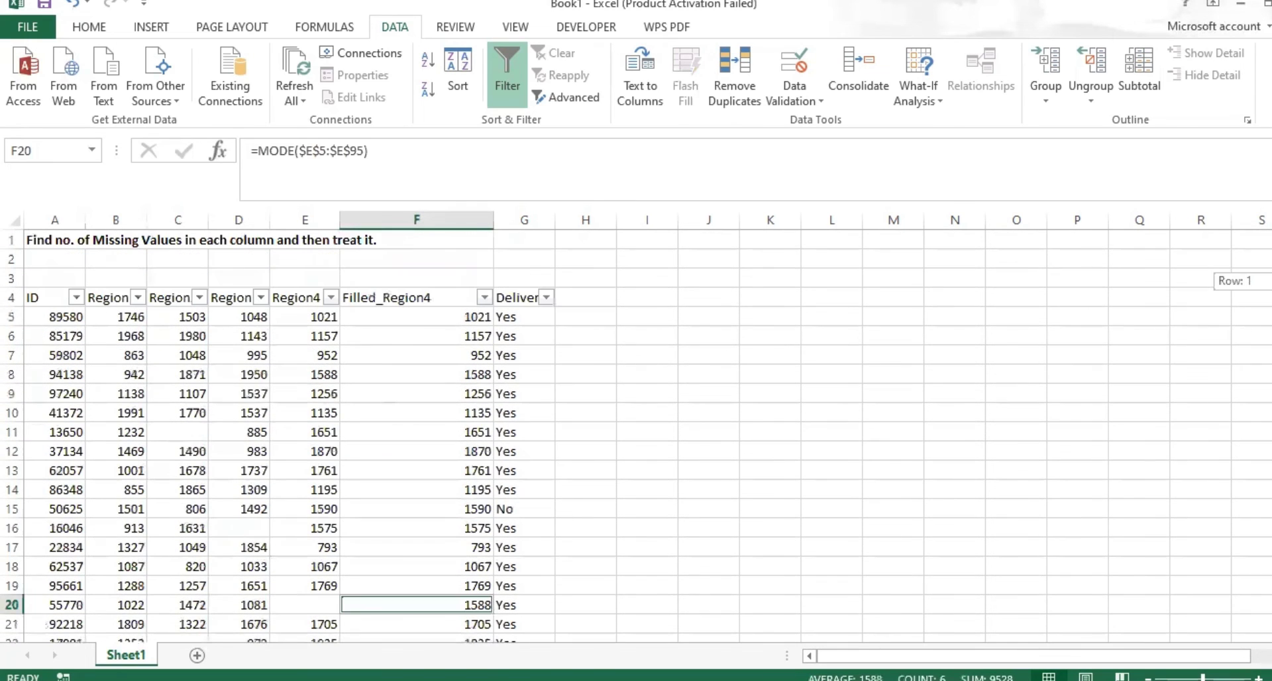